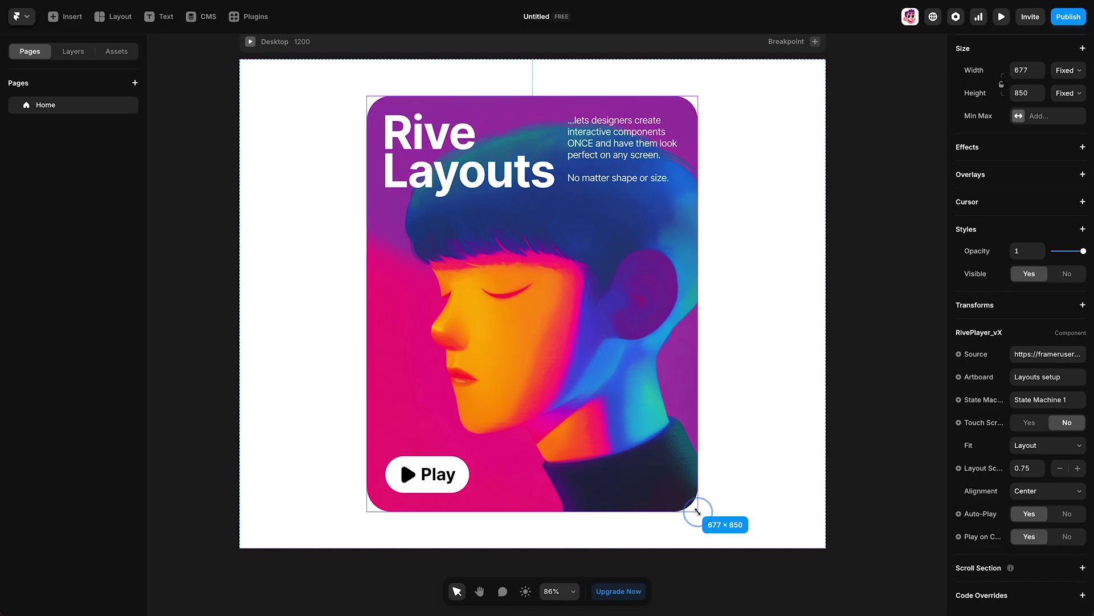
# - Resize the RivePlayer card in Framer to 939×352 so it shows the landscape layout
pyautogui.moveTo(697, 510); pyautogui.dragTo(747, 391)
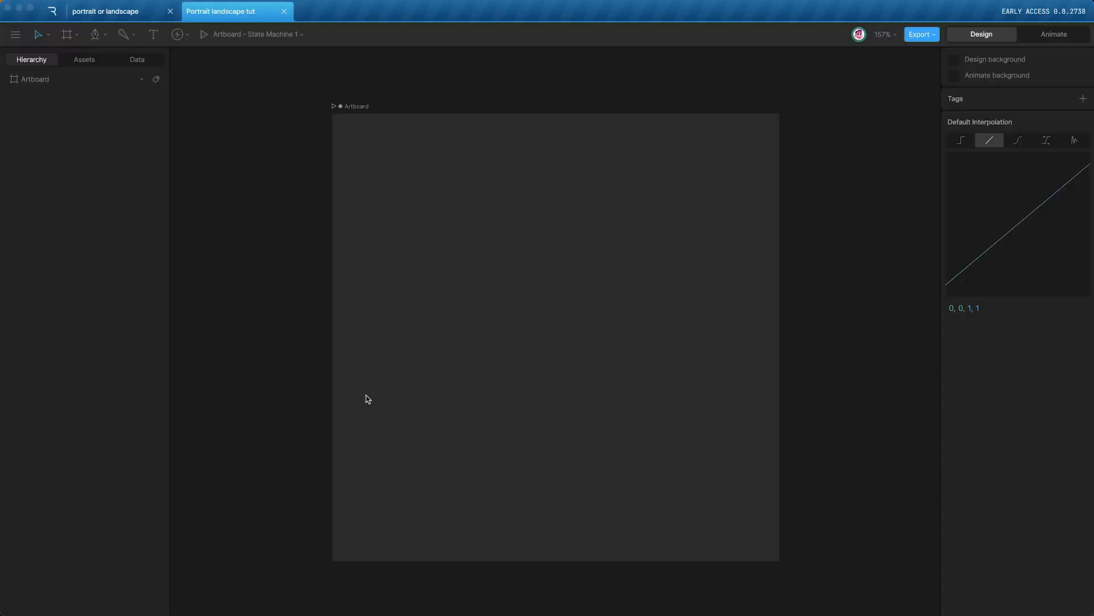
# - Add a 'Header' text on the artboard in Bold weight at size 40
pyautogui.click(368, 398)
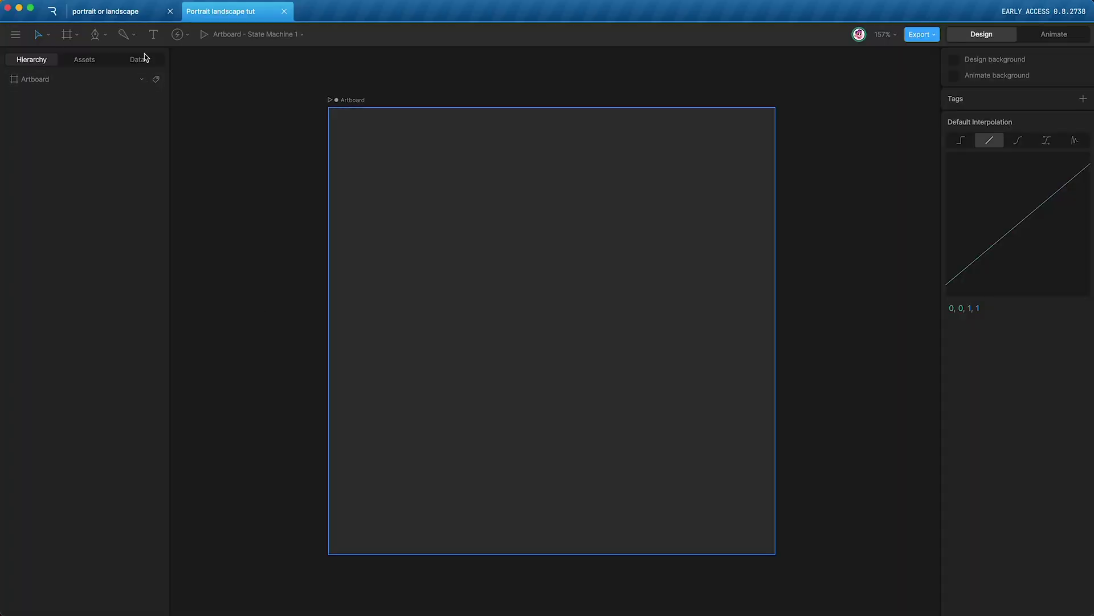
pyautogui.click(154, 34)
pyautogui.click(430, 202)
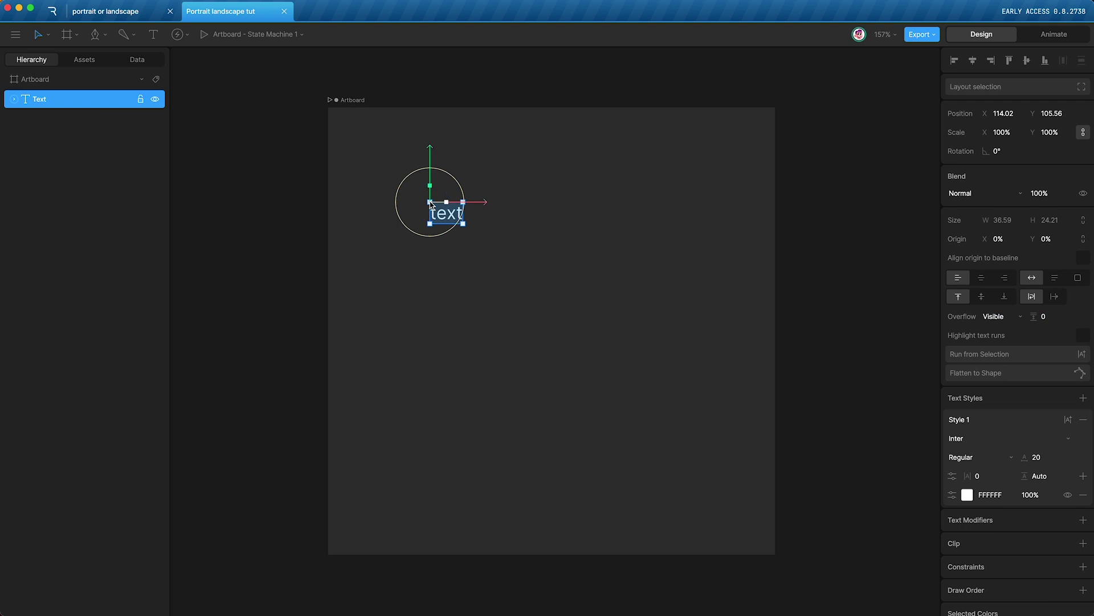
pyautogui.write('Header')
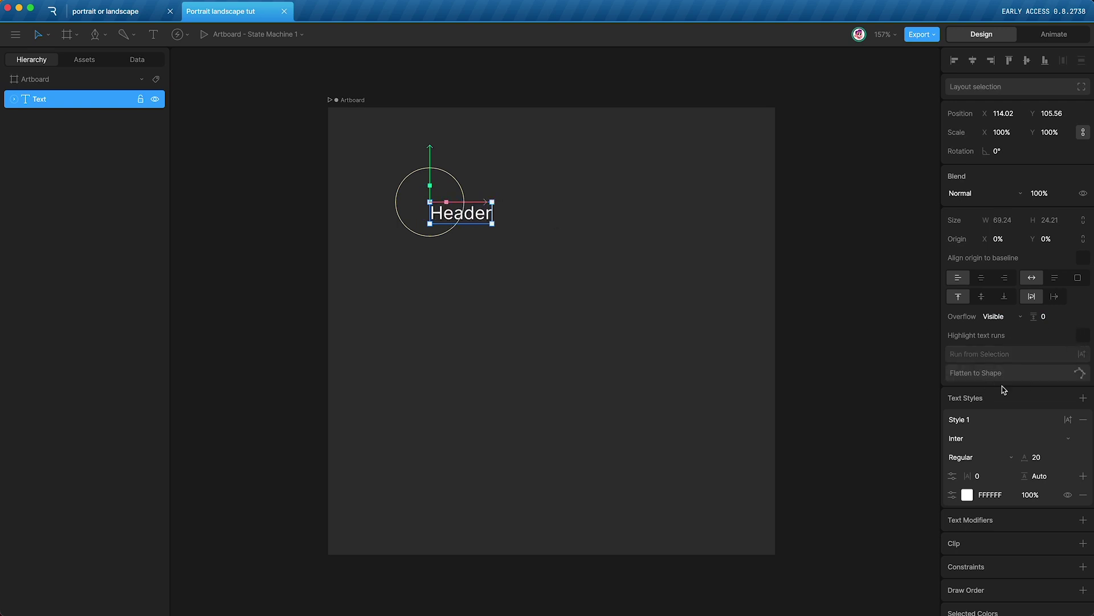
pyautogui.click(976, 457)
pyautogui.click(967, 579)
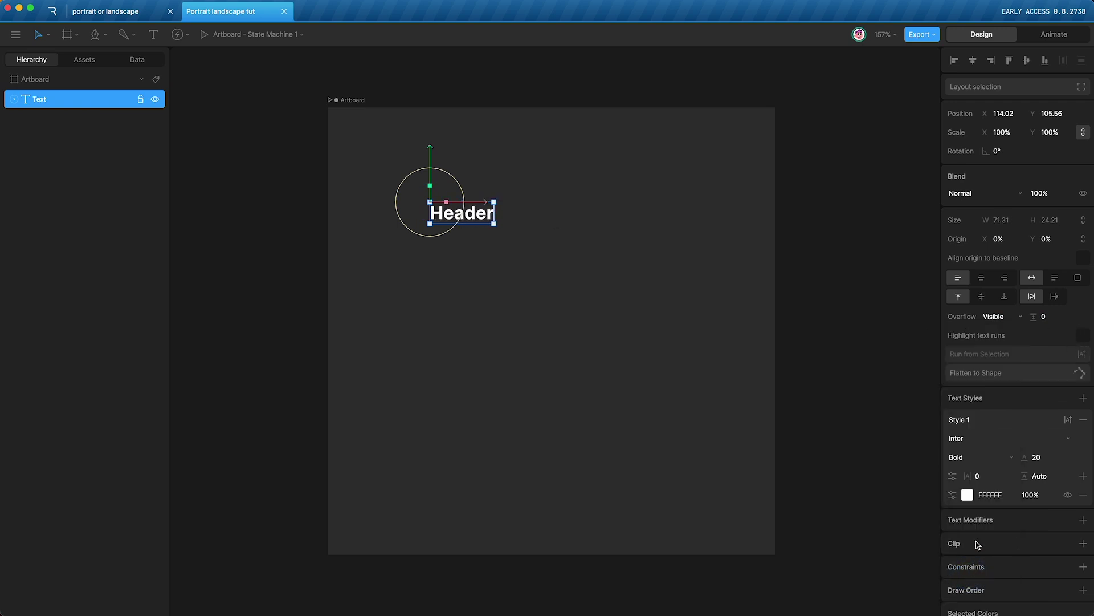
pyautogui.click(1036, 456)
pyautogui.write('40')
pyautogui.press('Return')
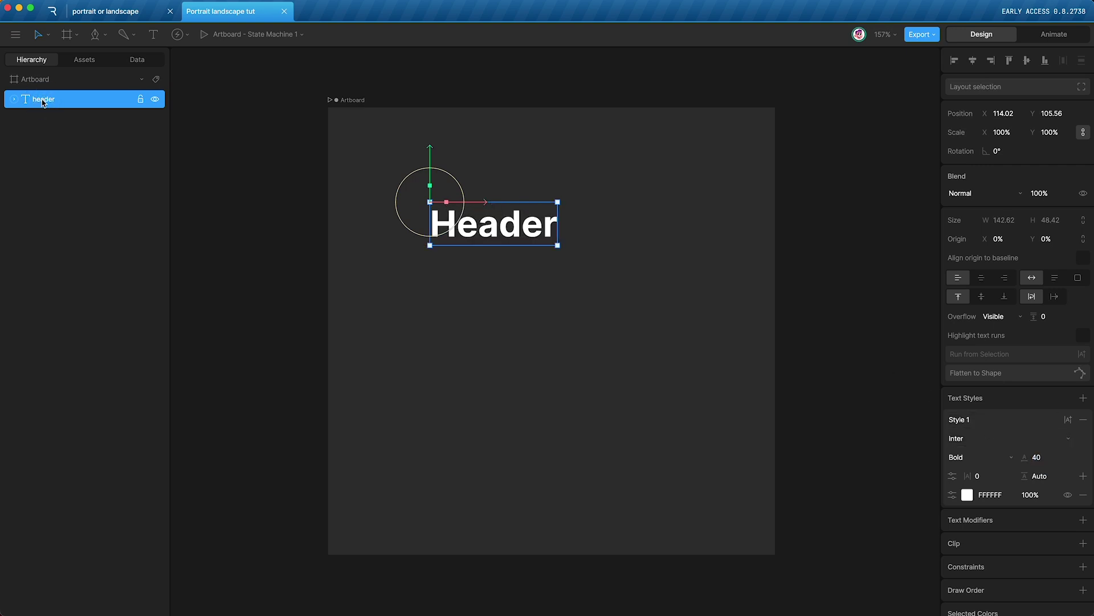
# - Duplicate the header below it as 'main text' in Regular weight, size 20
pyautogui.press('super+d')
pyautogui.hotkey('shift', 'Down')
pyautogui.hotkey('shift', 'Down')
pyautogui.hotkey('shift', 'Down')
pyautogui.hotkey('shift', 'Down')
pyautogui.hotkey('shift', 'Down')
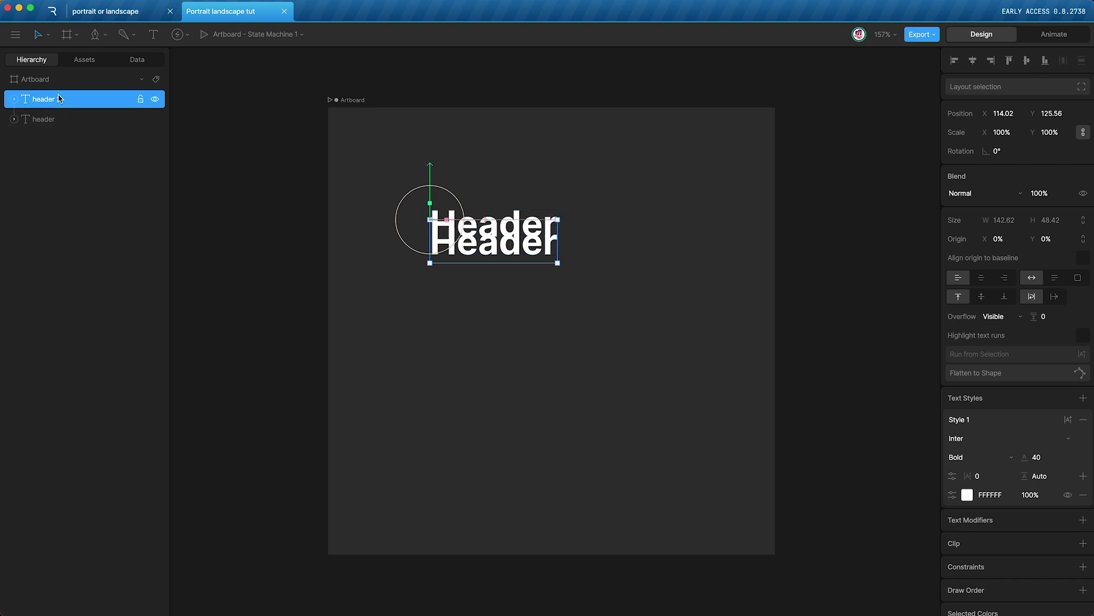
pyautogui.moveTo(76, 101); pyautogui.dragTo(82, 144)
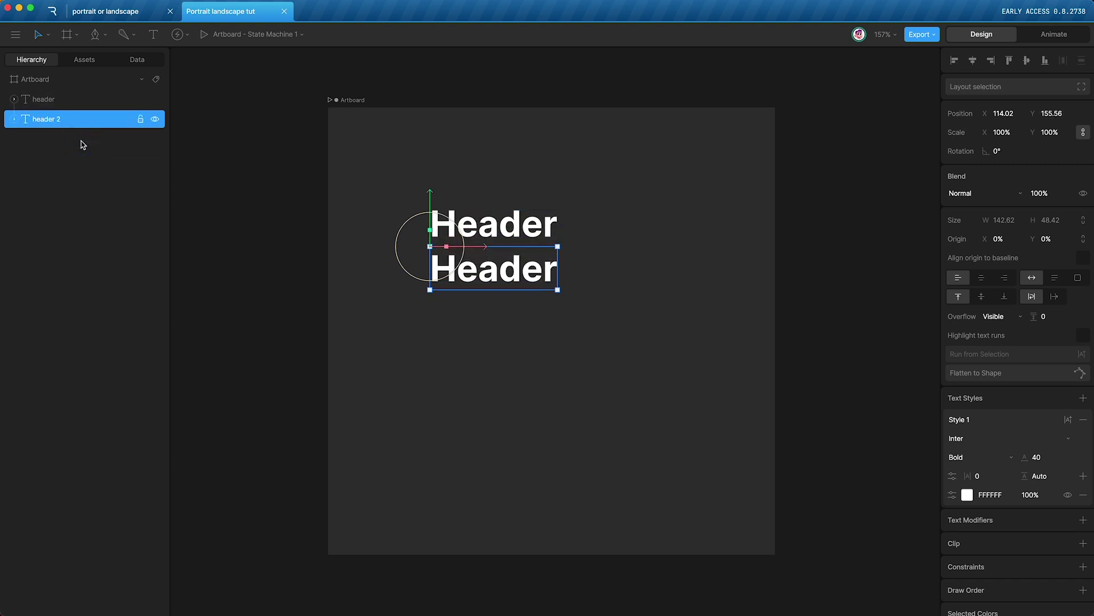
pyautogui.doubleClick(41, 120)
pyautogui.write('main text')
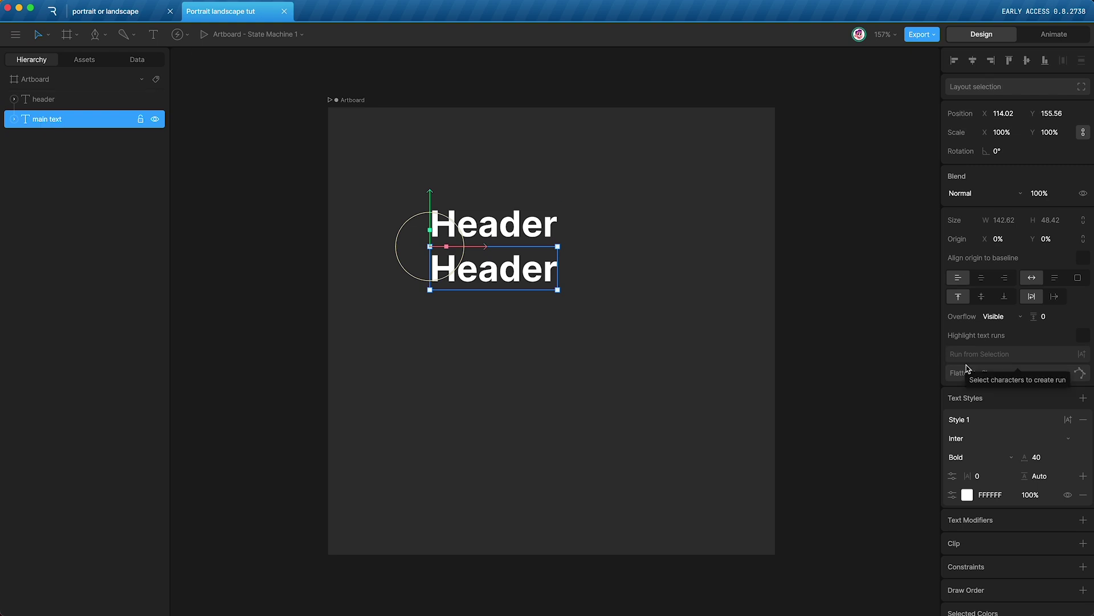
pyautogui.click(971, 456)
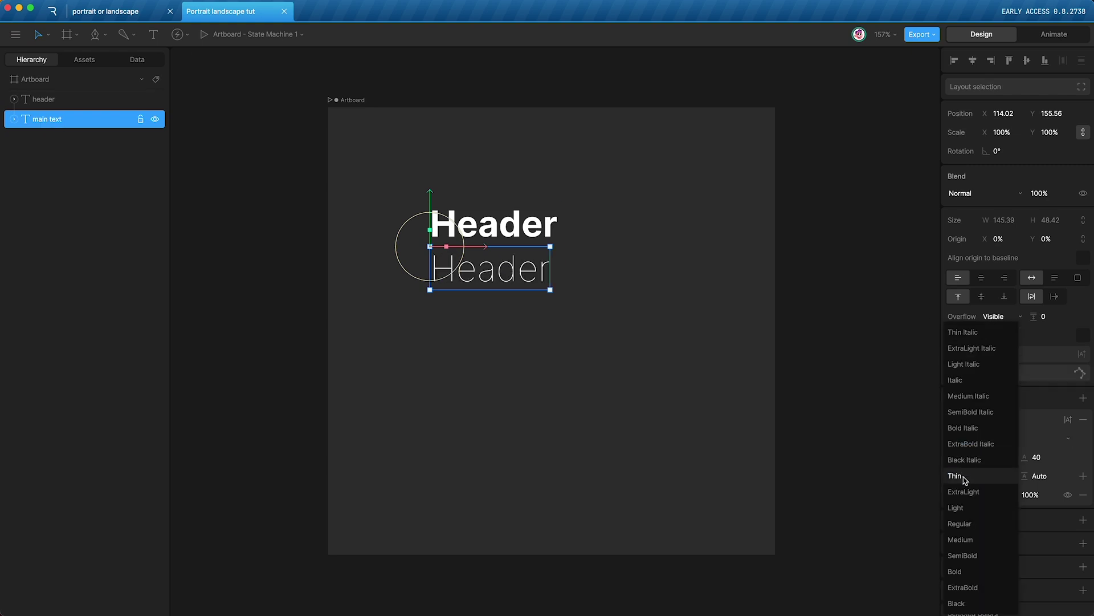
pyautogui.click(963, 523)
pyautogui.click(1036, 456)
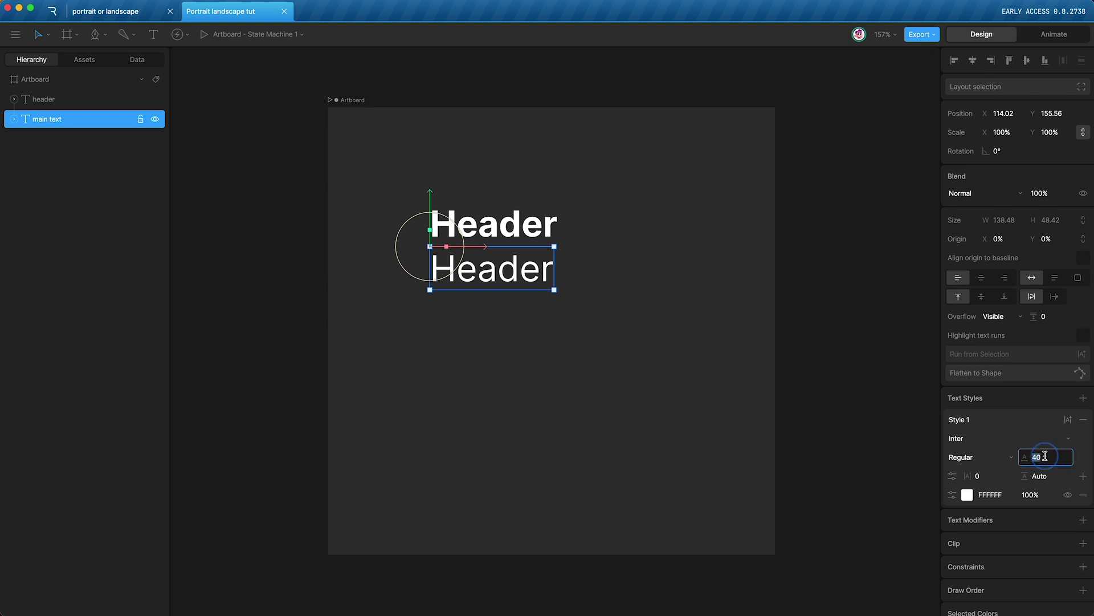
pyautogui.write('20')
pyautogui.press('Return')
# - Paste Lorem ipsum into the main text run and narrow its box so it wraps
pyautogui.click(386, 306)
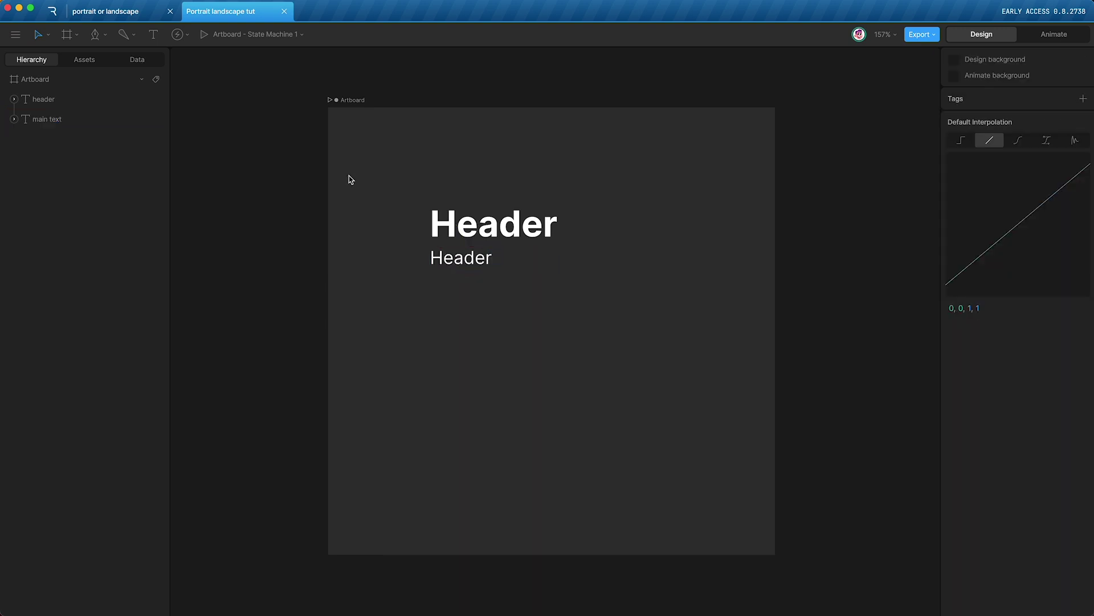
pyautogui.click(12, 119)
pyautogui.click(53, 138)
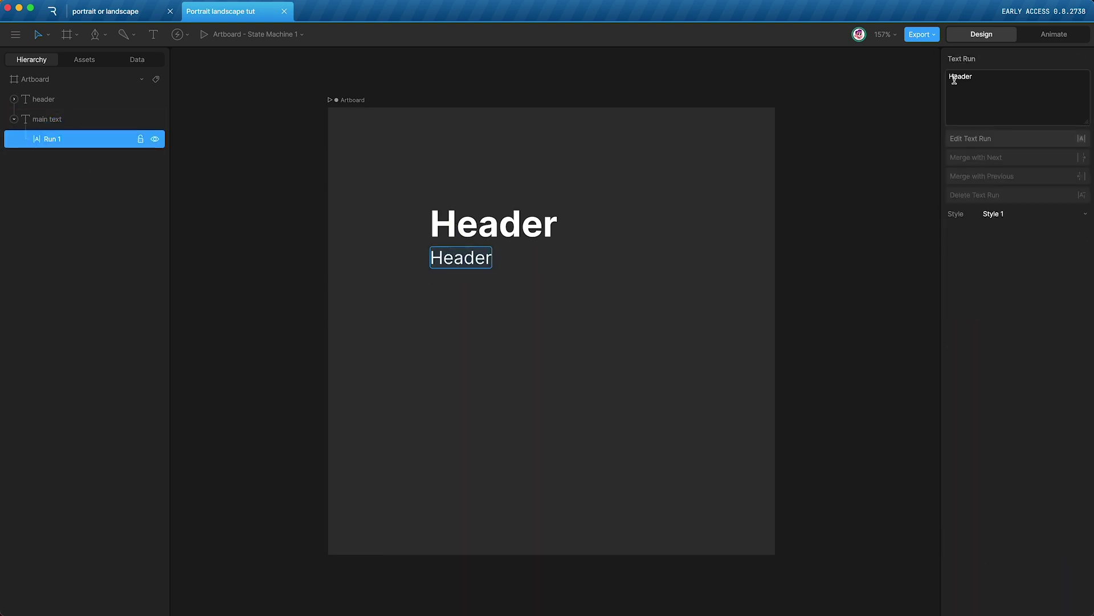
pyautogui.click(1002, 86)
pyautogui.write('Lorem ipsum dolor sit amet, consectetur adipiscing elit, sed do eiusmod tempor incididunt ut labore et dolore magna aliqua.')
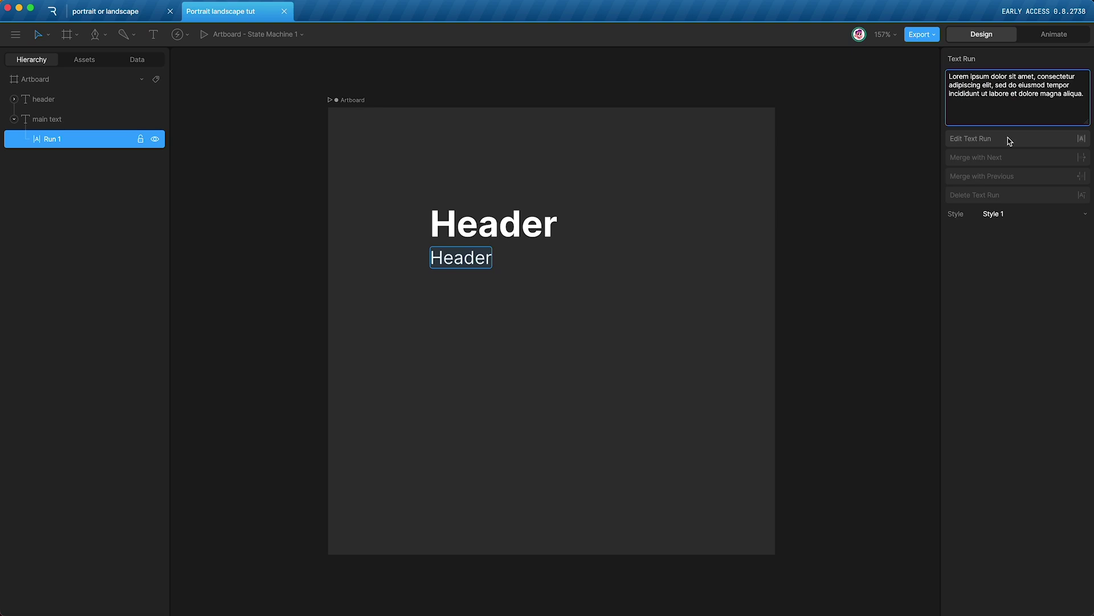
pyautogui.click(61, 120)
pyautogui.scroll(-5, 505, 245)
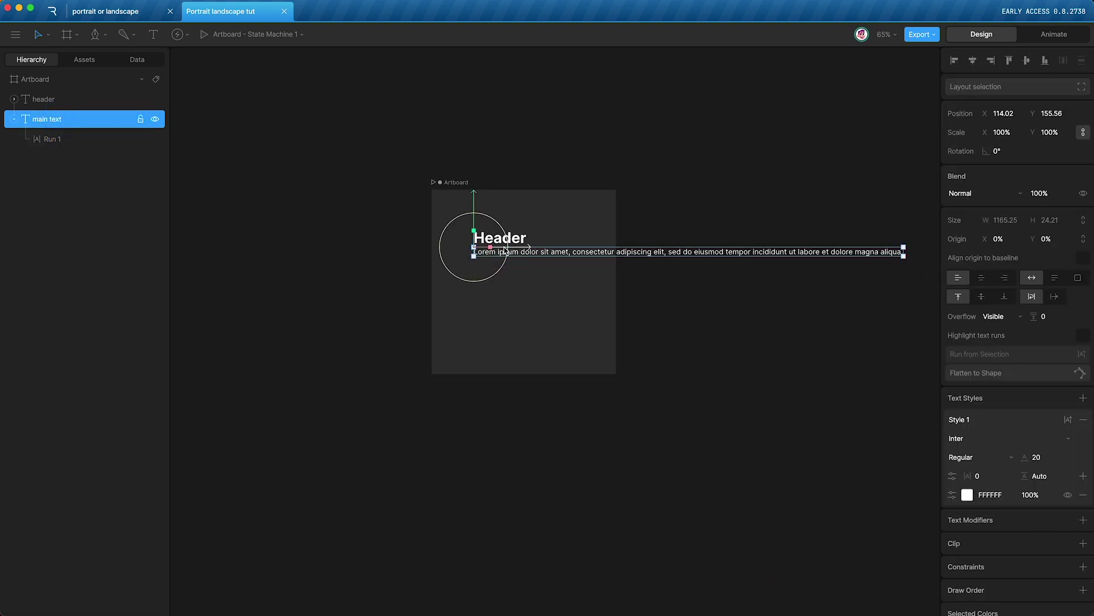
pyautogui.moveTo(904, 256); pyautogui.dragTo(541, 330)
pyautogui.click(518, 362)
pyautogui.press('f')
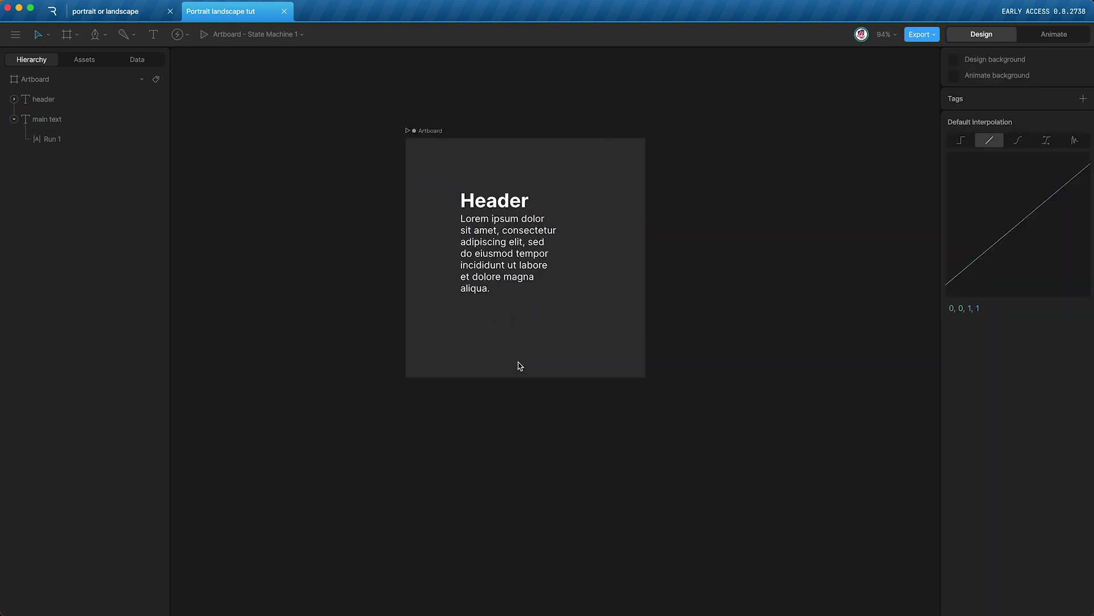
# - Draw a white rectangle below the paragraph with corner radius 60
pyautogui.click(97, 34)
pyautogui.click(112, 95)
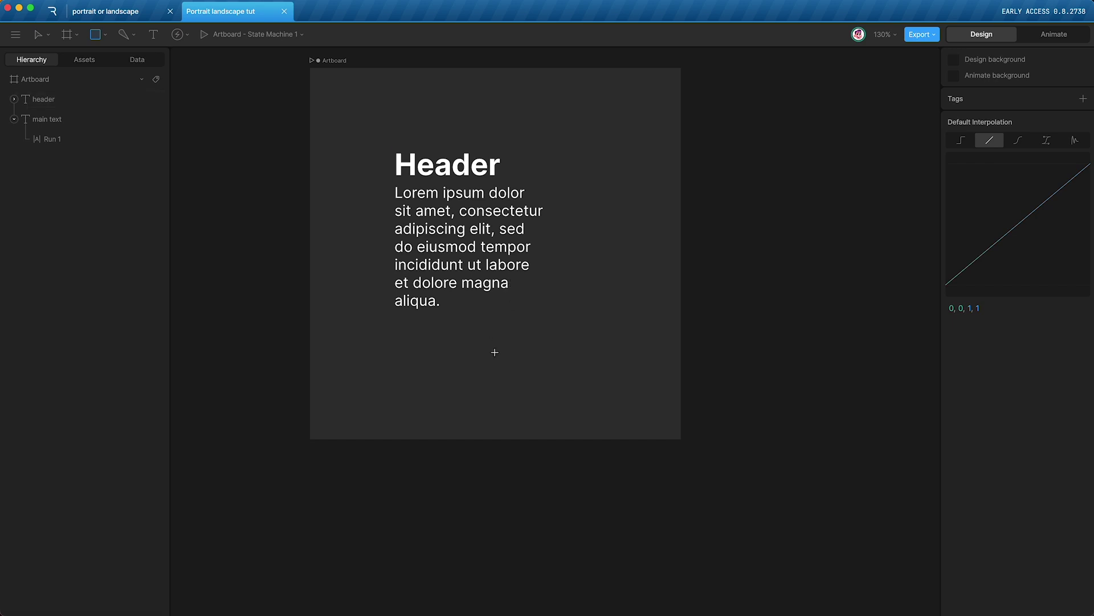
pyautogui.moveTo(502, 356); pyautogui.dragTo(588, 388)
pyautogui.click(998, 353)
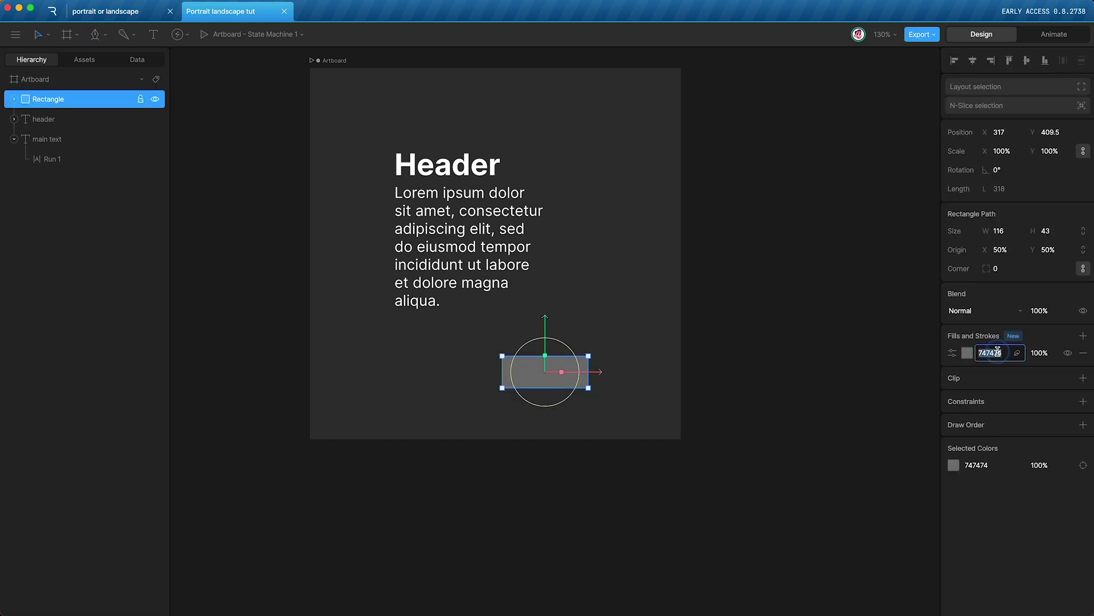
pyautogui.click(967, 353)
pyautogui.moveTo(821, 416); pyautogui.dragTo(802, 359)
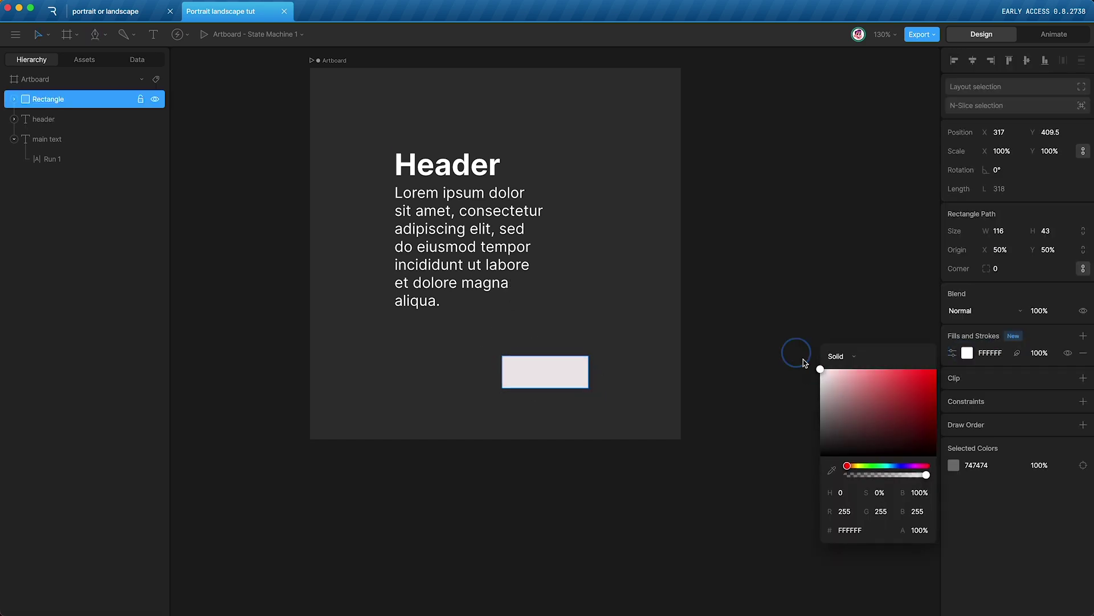
pyautogui.click(993, 269)
pyautogui.write('60')
pyautogui.press('Return')
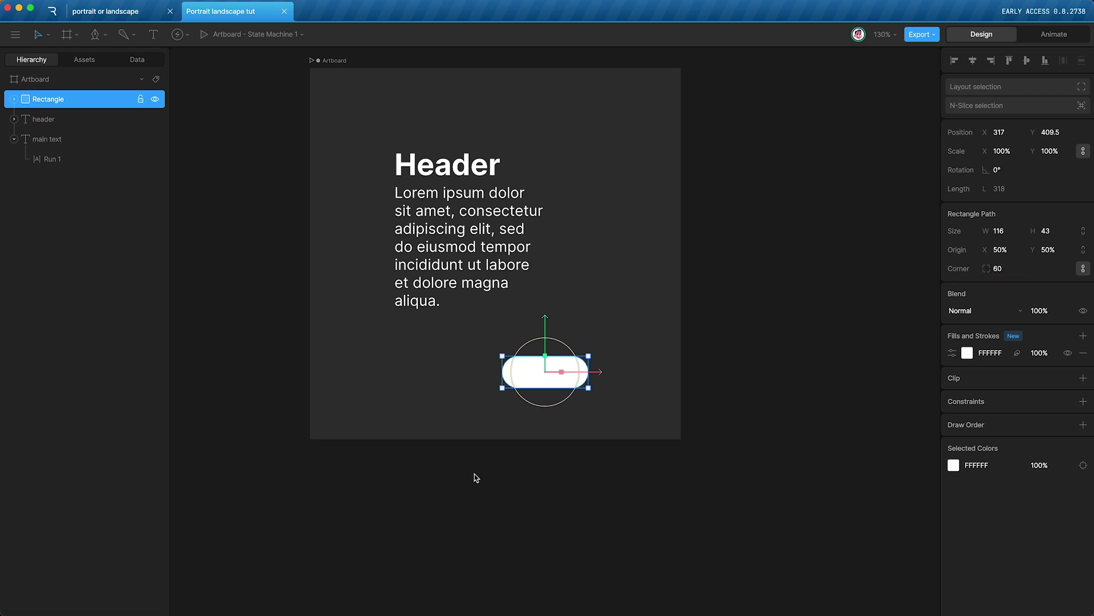
pyautogui.click(474, 474)
# - Draw a right-pointing triangle inside the pill and fill it 000000 black
pyautogui.click(97, 34)
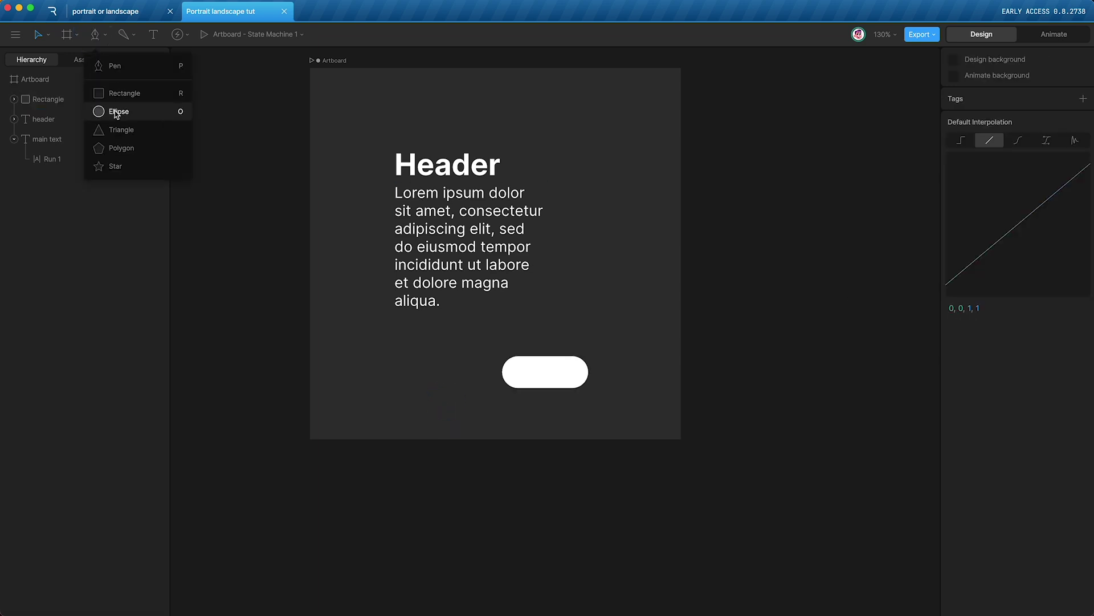
pyautogui.click(115, 130)
pyautogui.moveTo(442, 379)
pyautogui.mouseDown()
pyautogui.moveTo(486, 415)
pyautogui.moveTo(422, 433)
pyautogui.mouseUp()
pyautogui.hotkey('shift', 'Up')
pyautogui.hotkey('shift', 'Up')
pyautogui.hotkey('shift', 'Right')
pyautogui.hotkey('shift', 'Right')
pyautogui.hotkey('shift', 'Right')
pyautogui.hotkey('shift', 'Right')
pyautogui.hotkey('shift', 'Right')
pyautogui.hotkey('shift', 'Right')
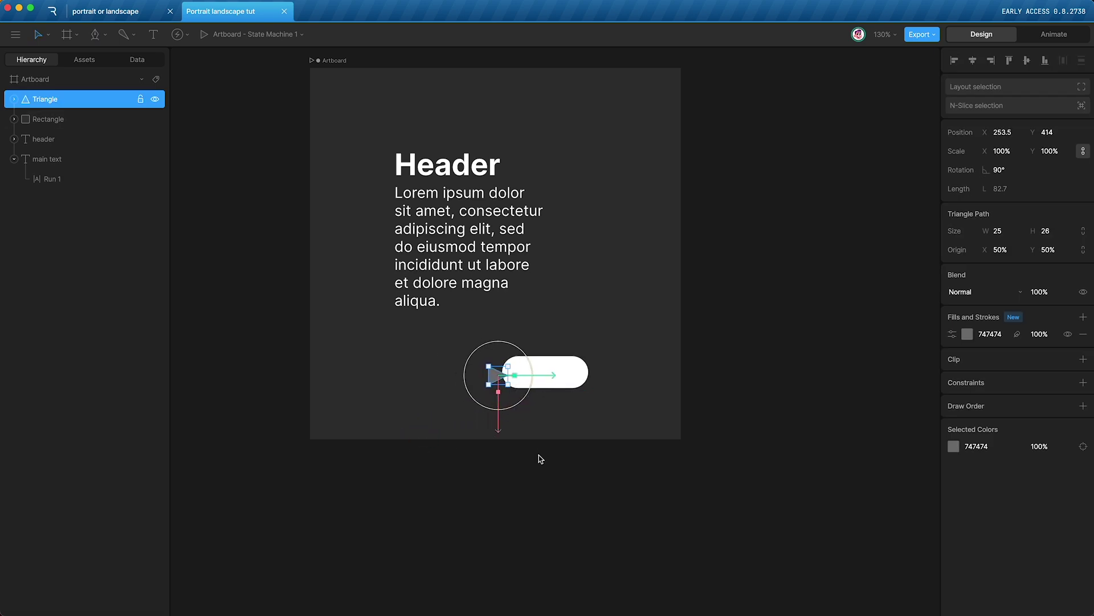
pyautogui.hotkey('shift', 'Right')
pyautogui.hotkey('shift', 'Right')
pyautogui.hotkey('shift', 'Right')
pyautogui.hotkey('shift', 'Right')
pyautogui.doubleClick(991, 335)
pyautogui.write('000000')
pyautogui.press('Return')
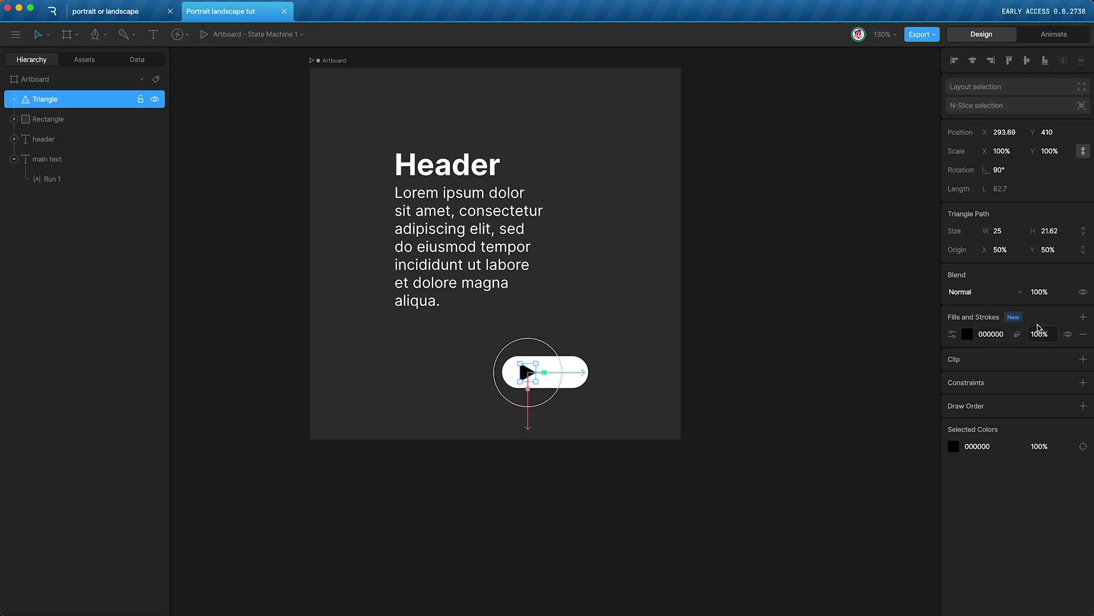
# - Give the triangle a black 000000 stroke, width 12, with adjusted cap and join
pyautogui.click(1083, 317)
pyautogui.click(1054, 362)
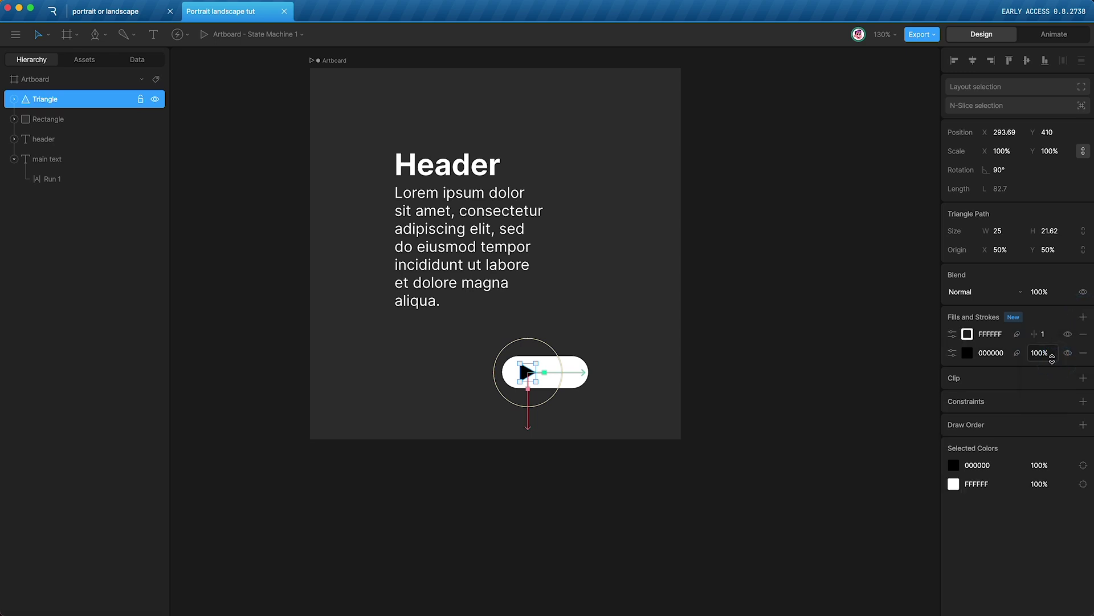
pyautogui.doubleClick(990, 338)
pyautogui.write('000000')
pyautogui.press('Return')
pyautogui.click(952, 334)
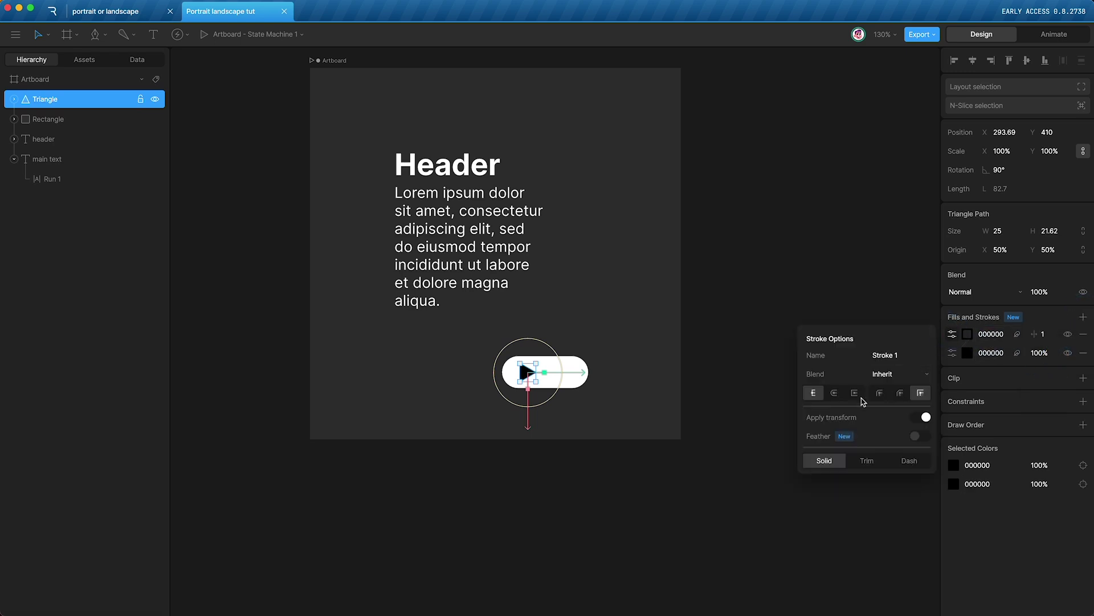
pyautogui.click(834, 393)
pyautogui.click(881, 394)
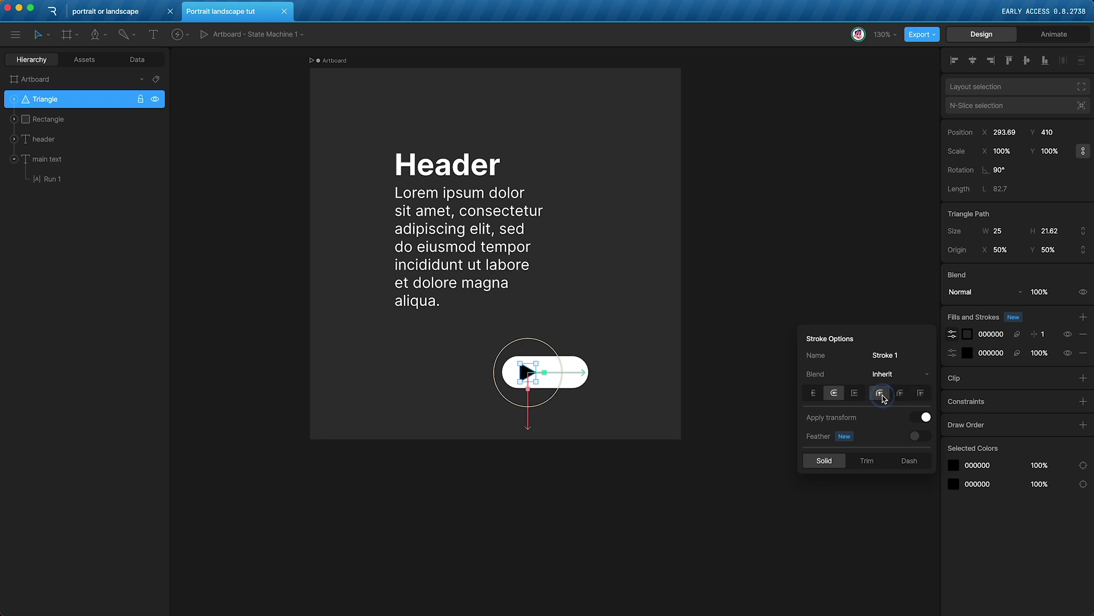
pyautogui.moveTo(1034, 334); pyautogui.dragTo(1052, 334)
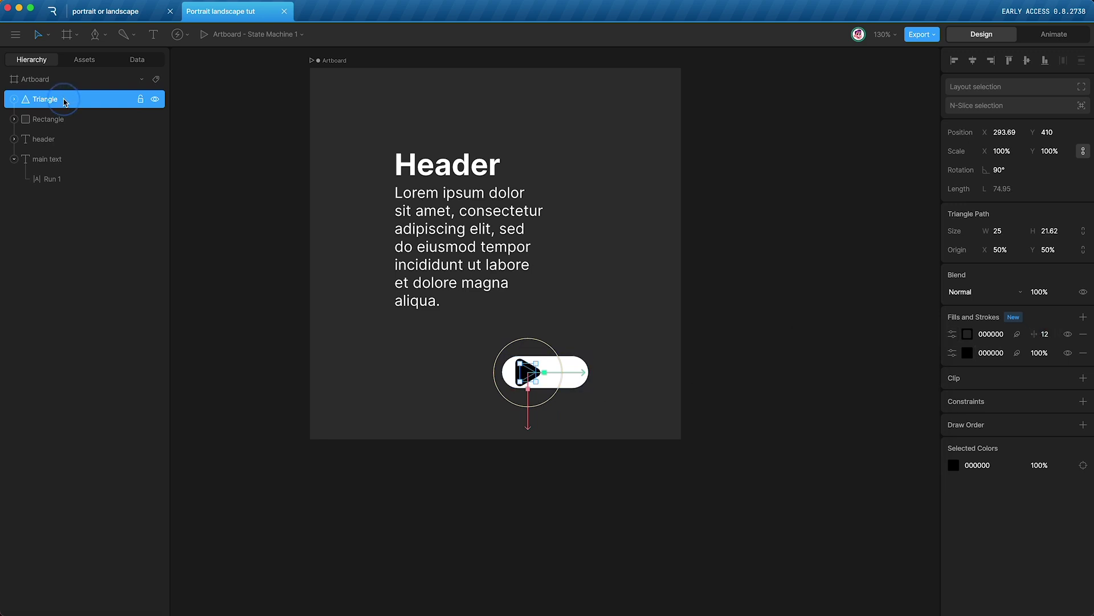
# - Scale the triangle to 76% and nudge it slightly left
pyautogui.click(1002, 151)
pyautogui.write('90')
pyautogui.press('Return')
pyautogui.write('76')
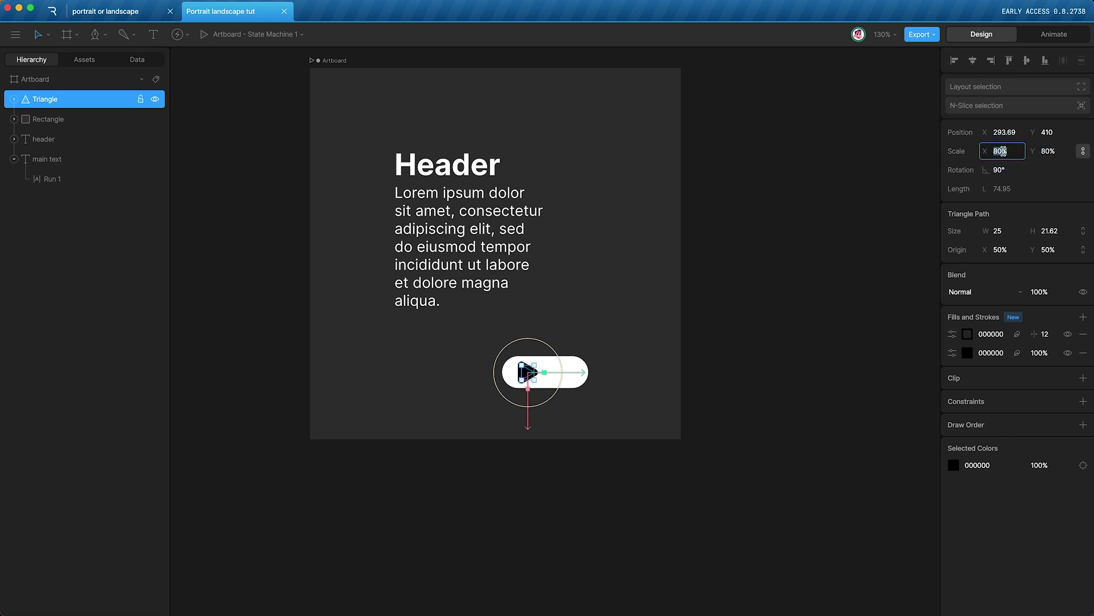
pyautogui.press('Return')
pyautogui.press('Left')
pyautogui.press('Left')
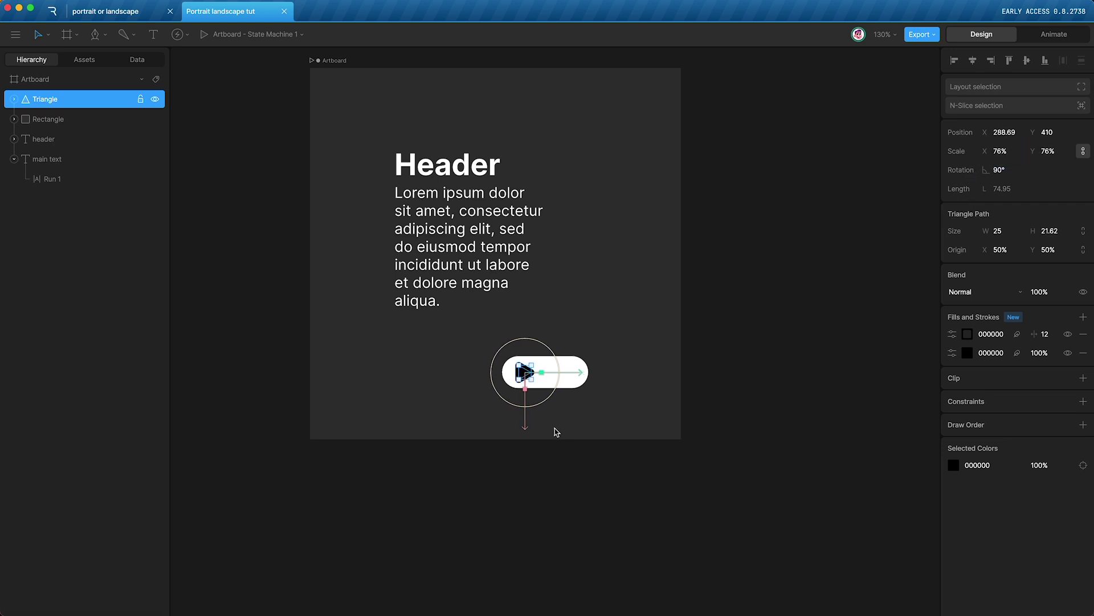
pyautogui.click(337, 458)
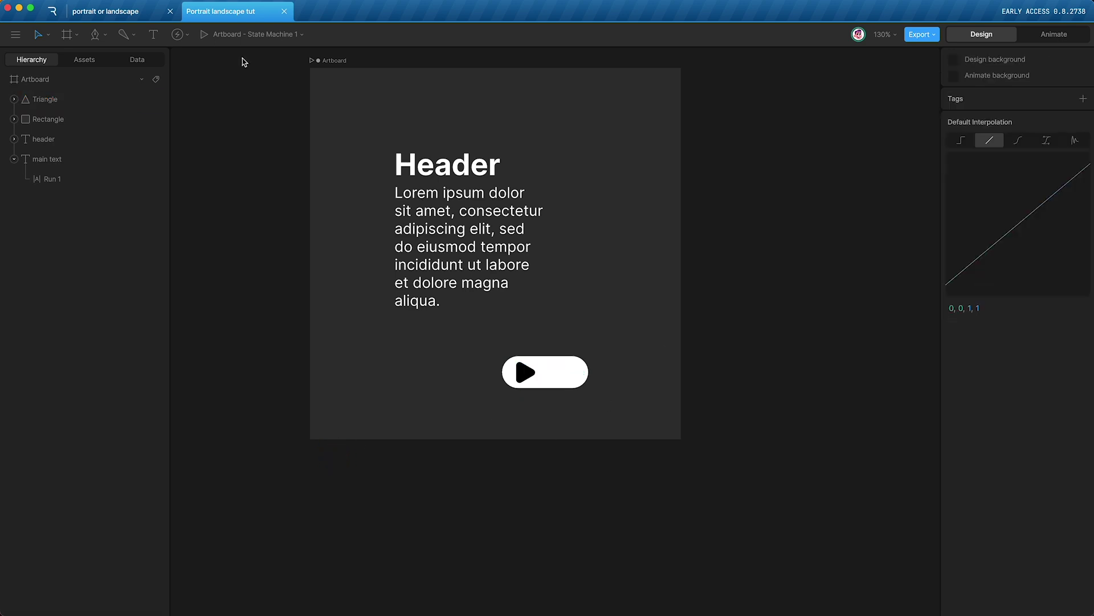
# - Add a bold 'Play' label in black 000000 on the button
pyautogui.click(153, 32)
pyautogui.click(549, 364)
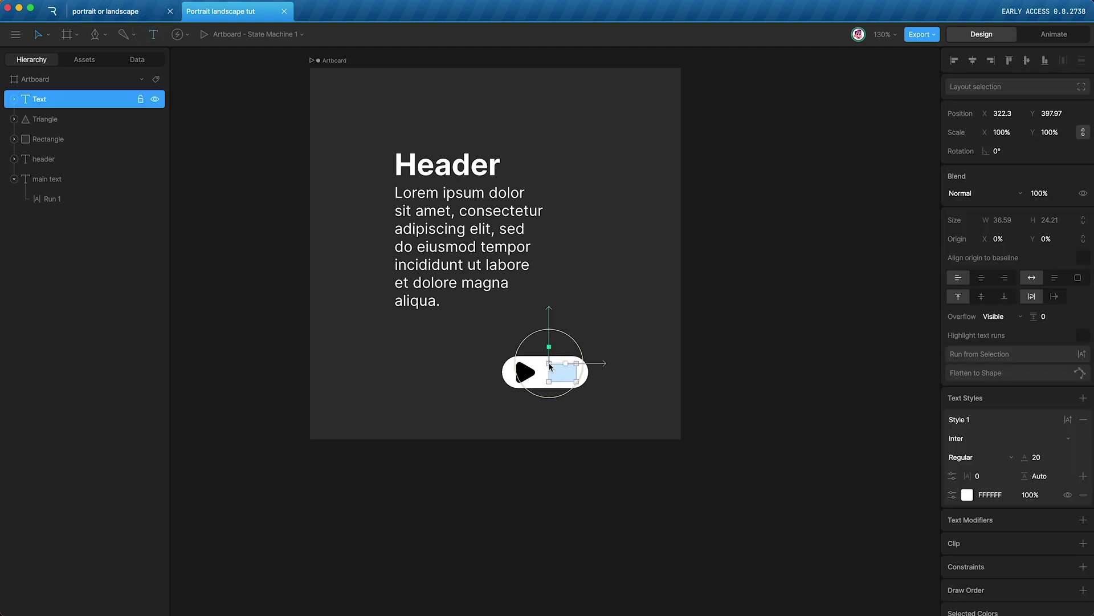
pyautogui.write('Play')
pyautogui.click(992, 495)
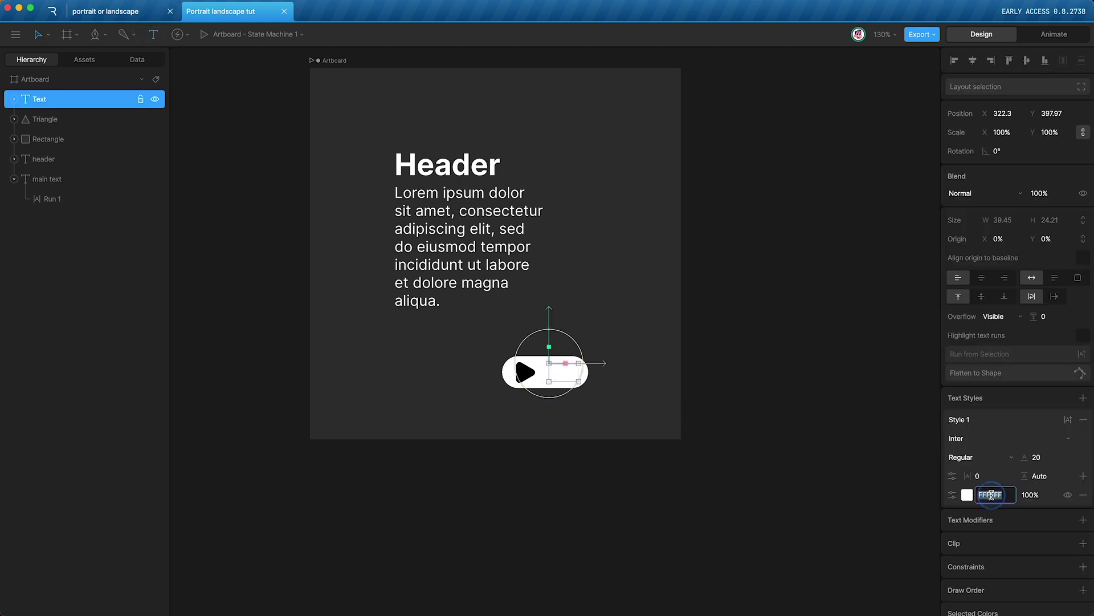
pyautogui.write('000000')
pyautogui.press('Return')
pyautogui.click(976, 457)
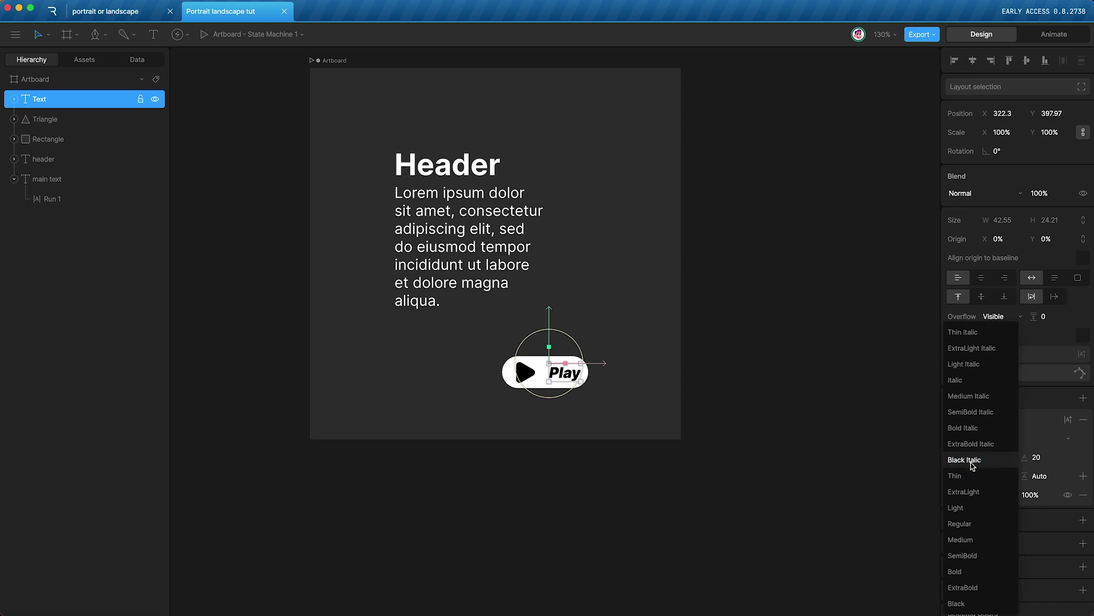
pyautogui.click(974, 576)
pyautogui.click(451, 421)
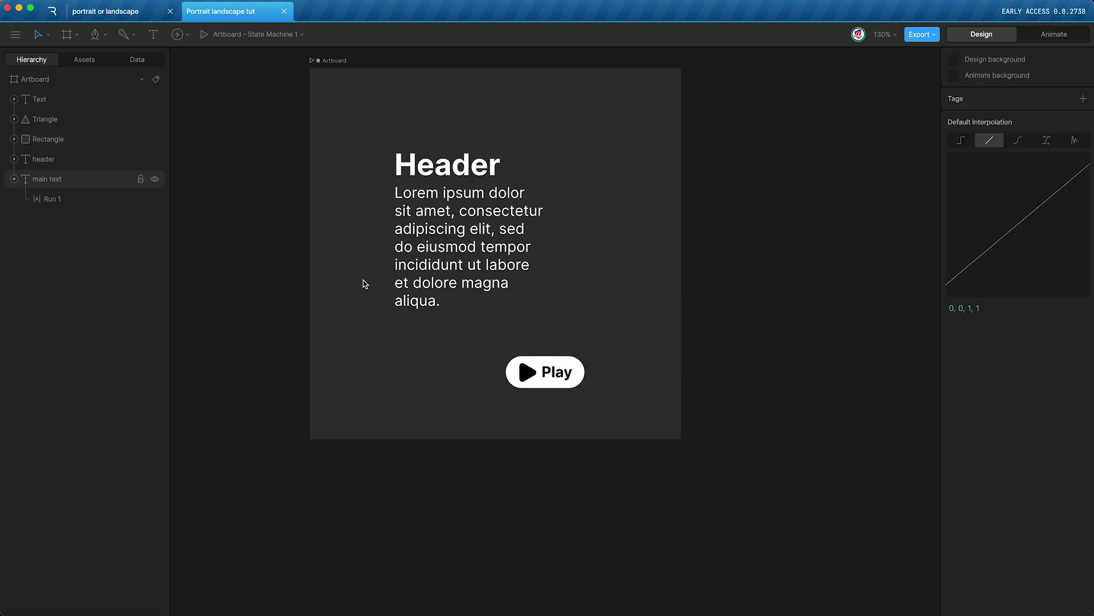
# - Group Play text, Triangle and Rectangle as 'button group' and move it below main text
pyautogui.click(73, 100)
pyautogui.keyDown('shift'); pyautogui.click(73, 119); pyautogui.keyUp('shift')
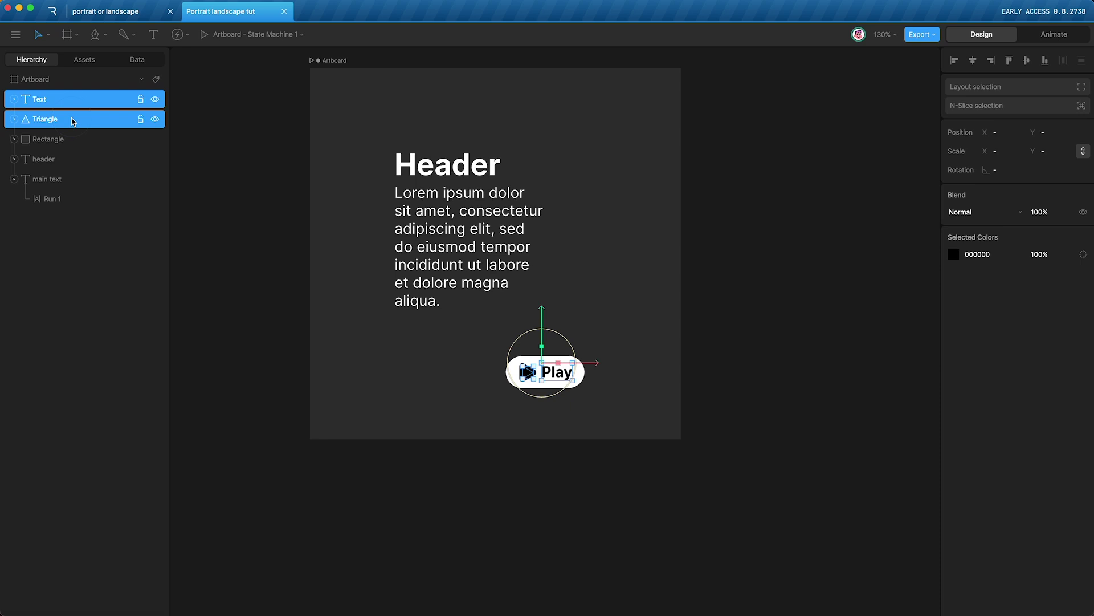
pyautogui.keyDown('shift'); pyautogui.click(72, 139); pyautogui.keyUp('shift')
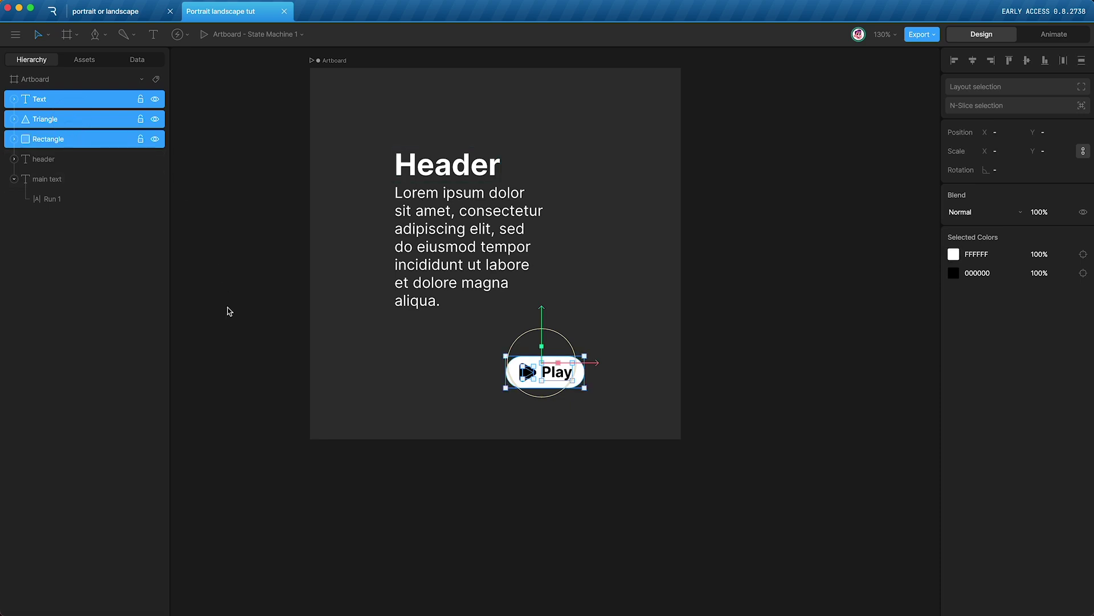
pyautogui.press('super+g')
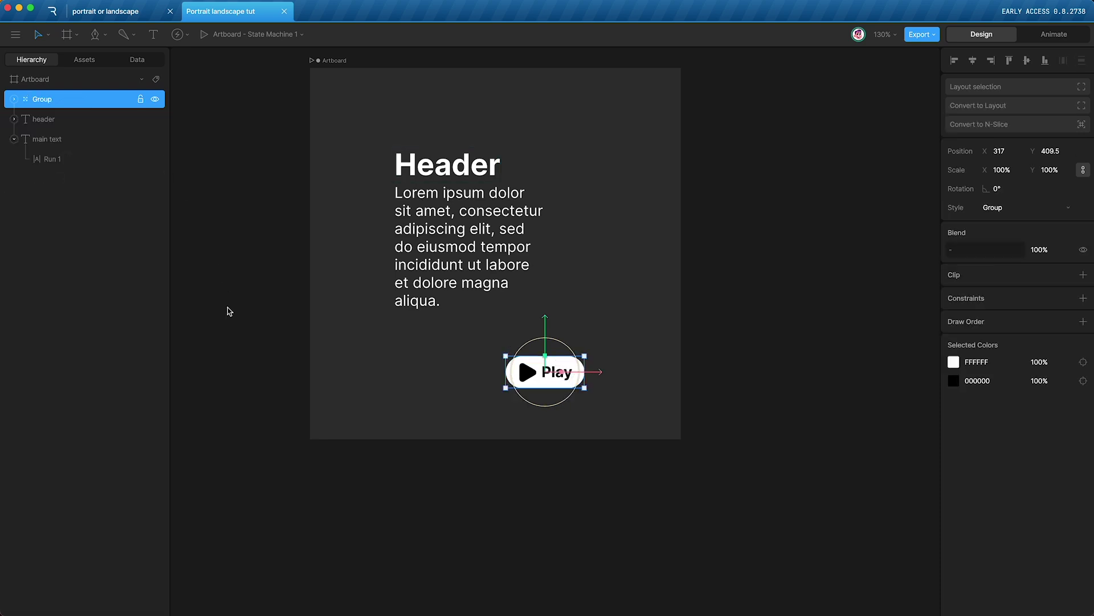
pyautogui.doubleClick(45, 103)
pyautogui.write('button g')
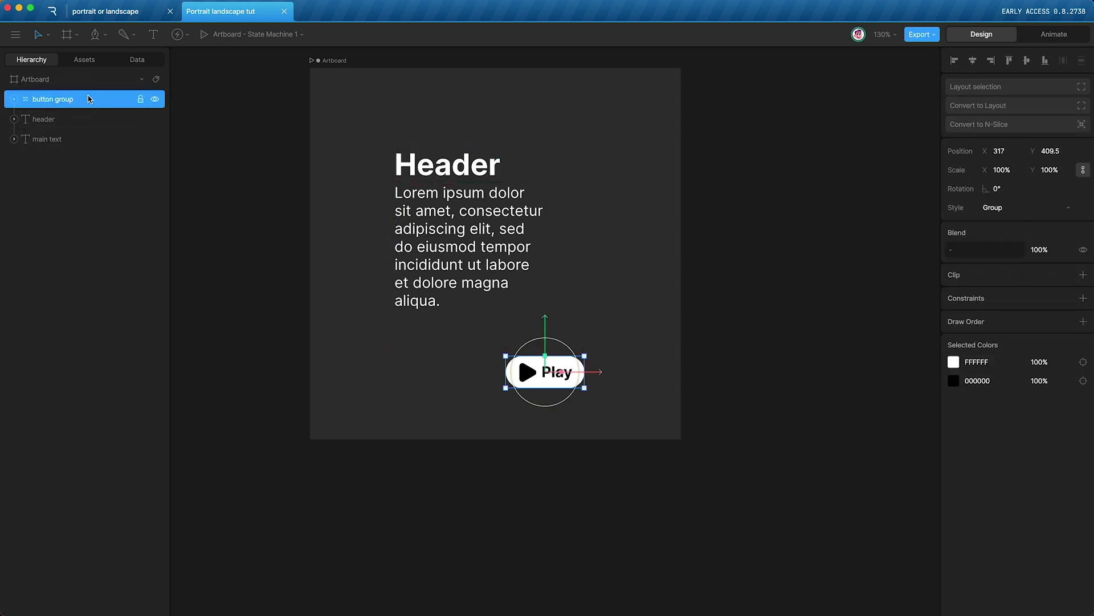
pyautogui.moveTo(86, 98); pyautogui.dragTo(66, 151)
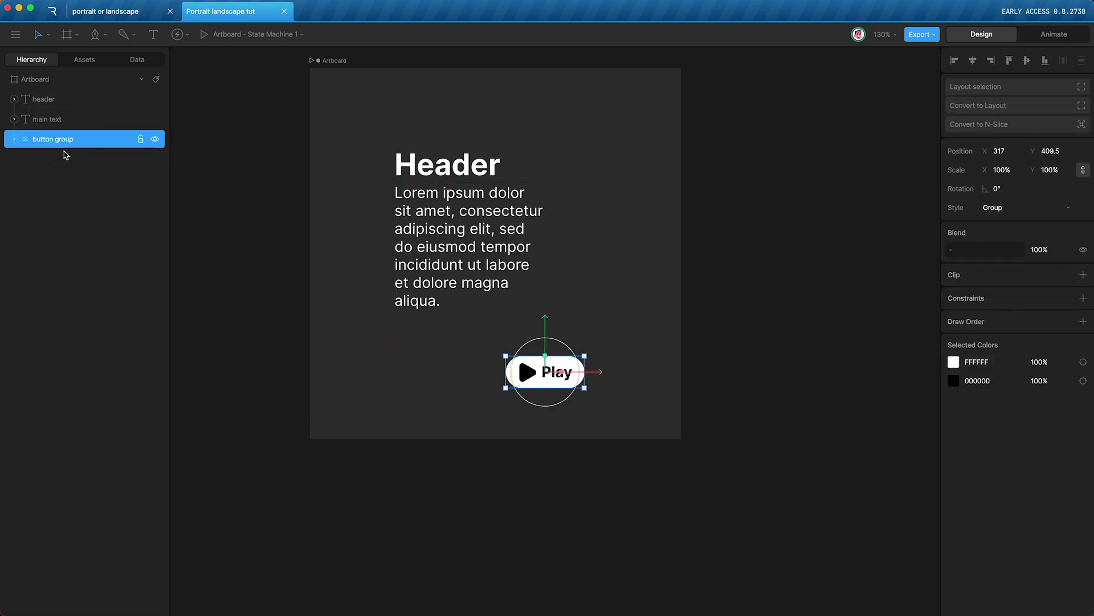
# - Import pic.png and create a 'pic' artboard from the image asset
pyautogui.click(496, 420)
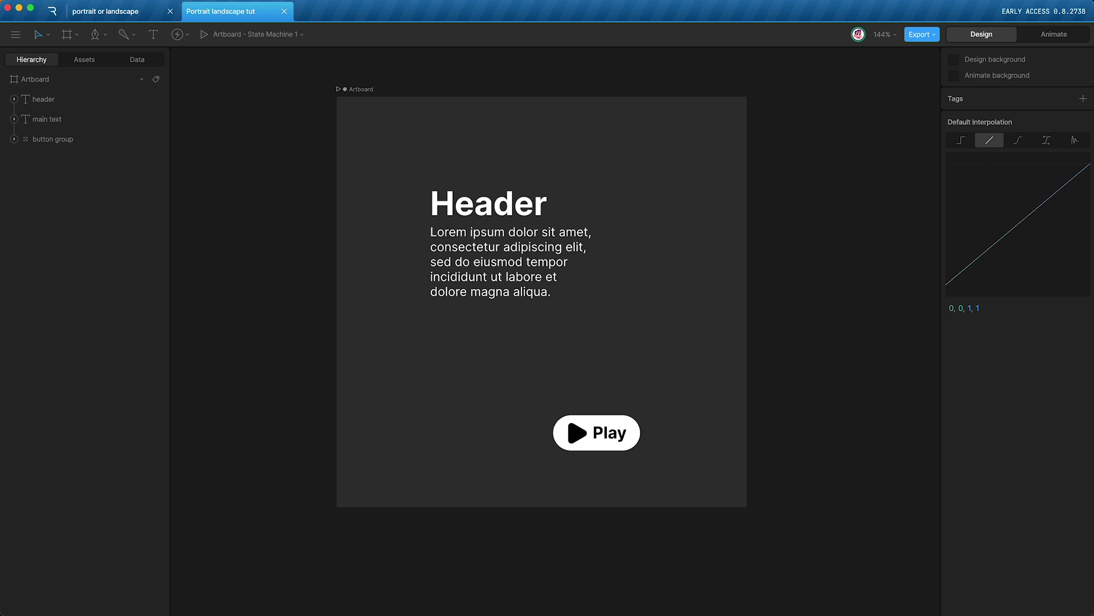
pyautogui.moveTo(925, 235); pyautogui.dragTo(437, 372)
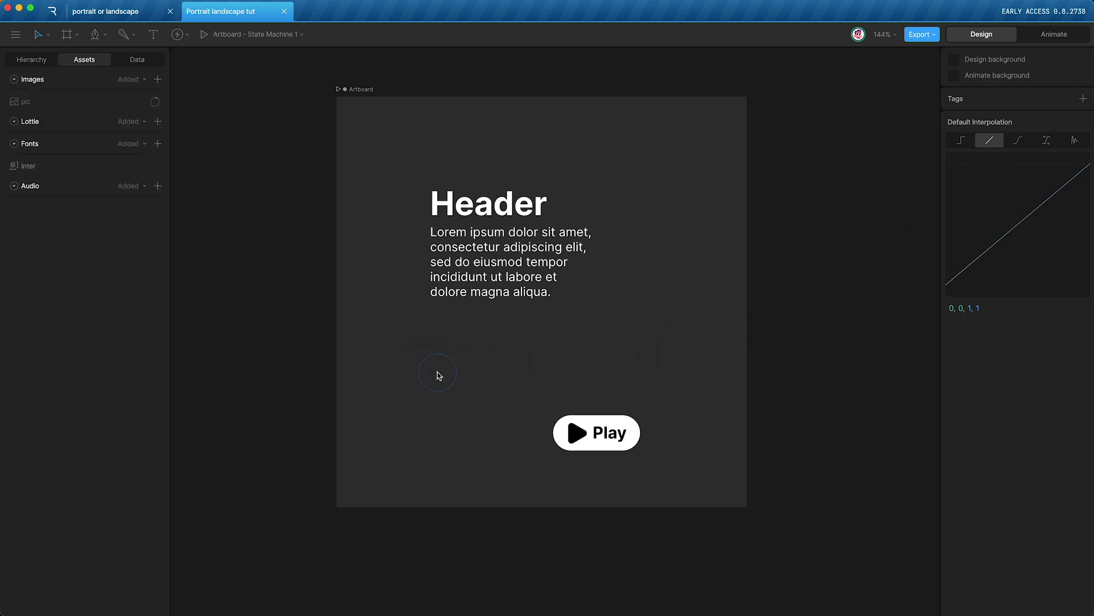
pyautogui.rightClick(64, 101)
pyautogui.click(86, 110)
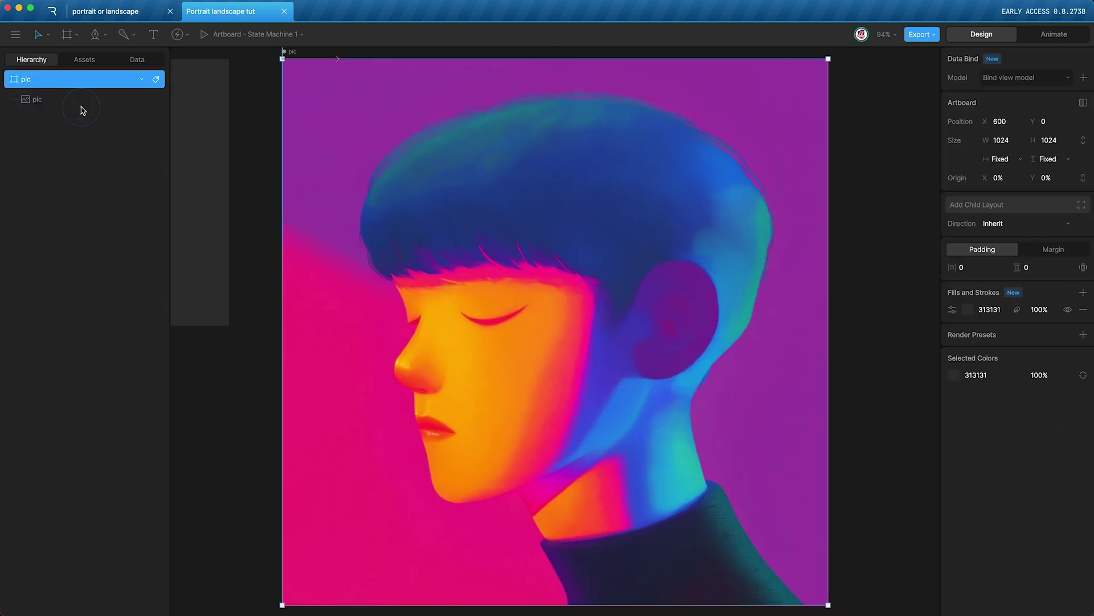
pyautogui.hotkey('shift', '1')
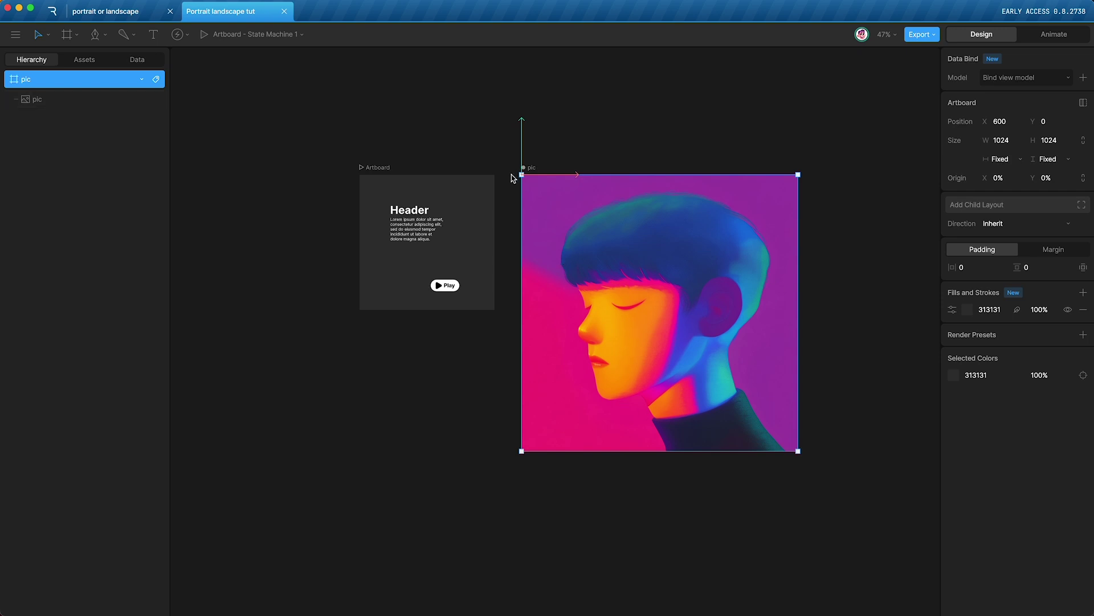
# - Rename the card's artboard to 'Layouts'
pyautogui.doubleClick(376, 168)
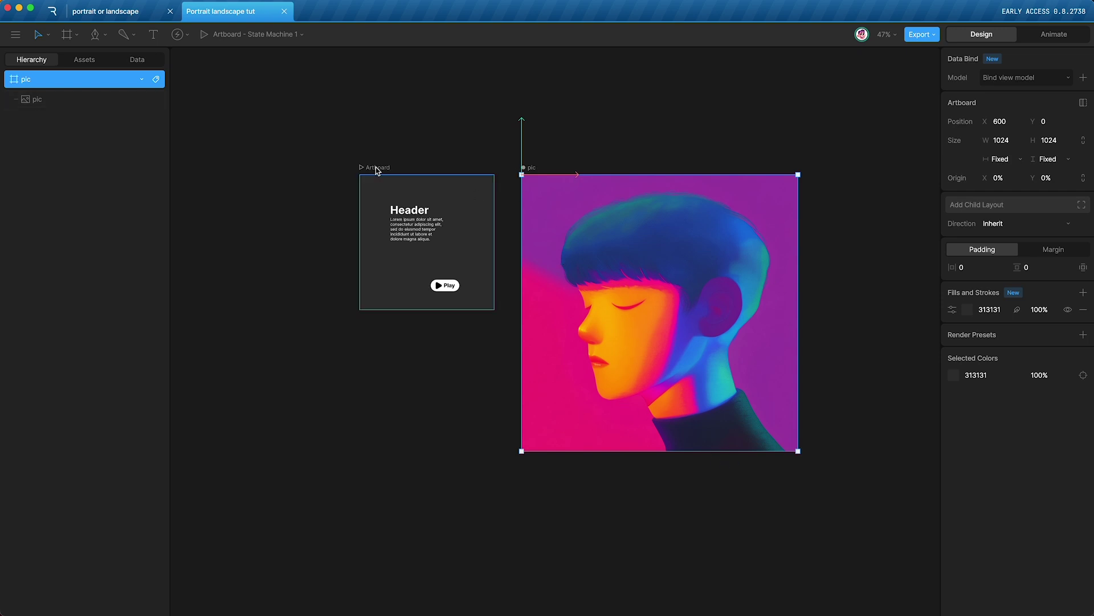
pyautogui.write('Layouts')
pyautogui.press('Return')
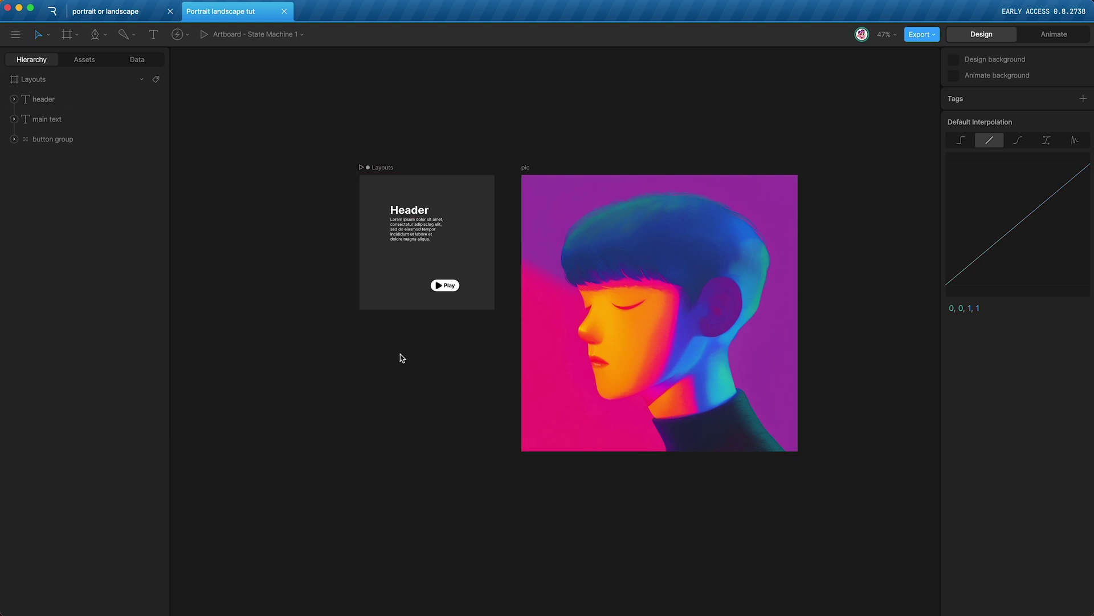
pyautogui.hotkey('shift', '2')
pyautogui.click(72, 97)
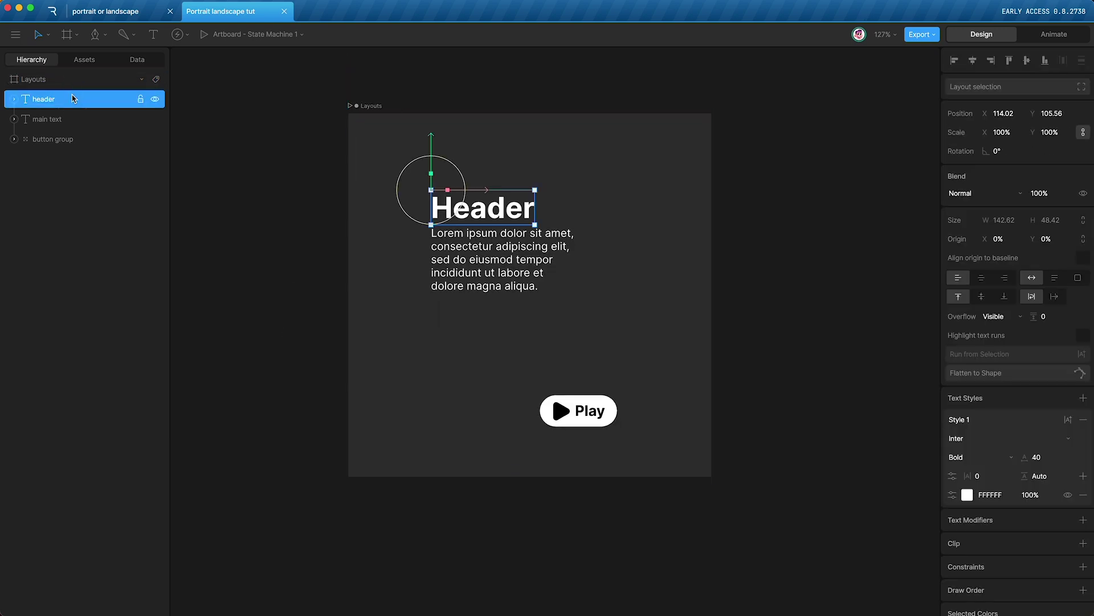
# - Wrap header, main text and button group in a column layout with vertical gap 7
pyautogui.keyDown('shift'); pyautogui.click(90, 141); pyautogui.keyUp('shift')
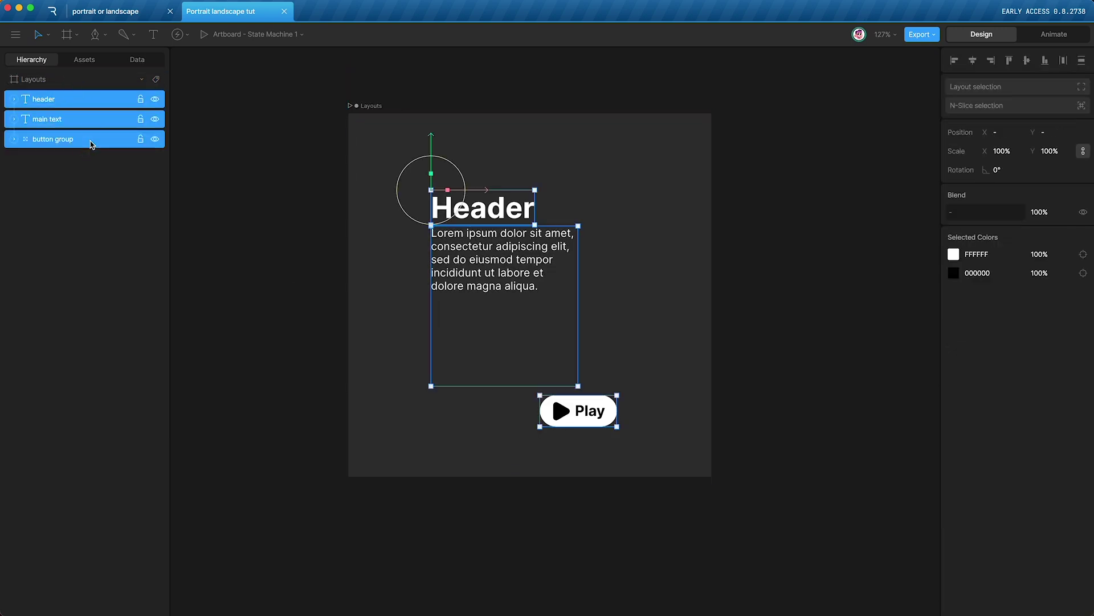
pyautogui.hotkey('shift', 'a')
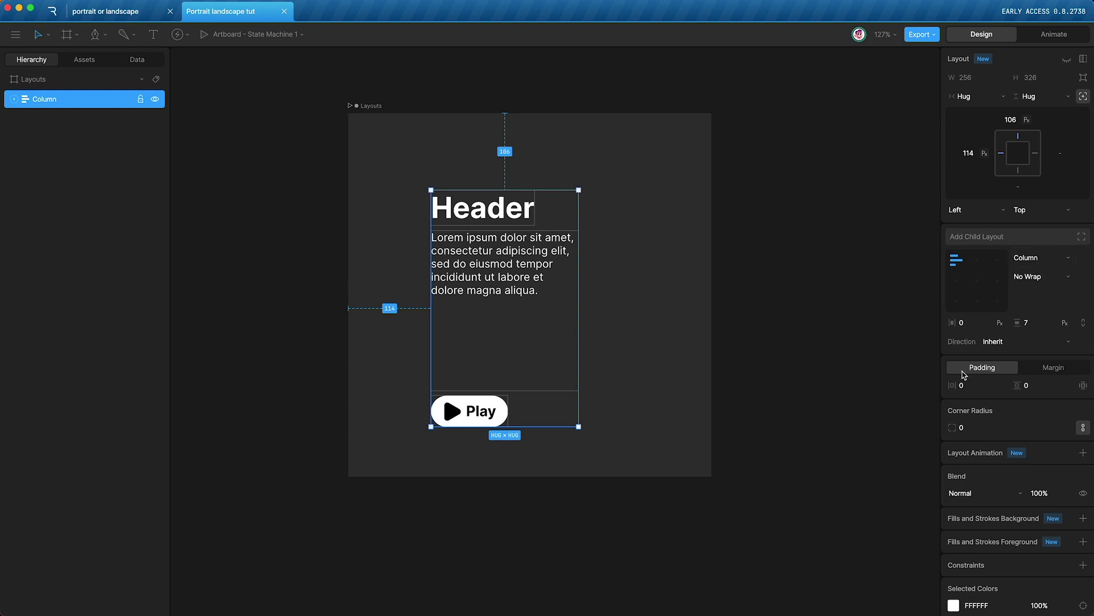
pyautogui.click(1034, 322)
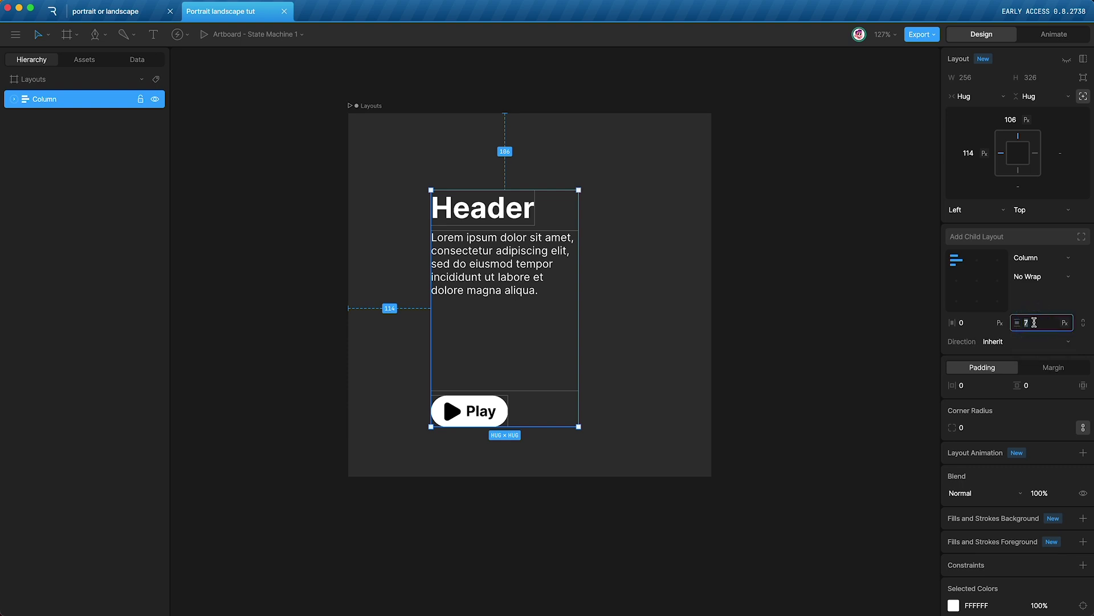
pyautogui.hotkey('shift', 'Up')
pyautogui.hotkey('shift', 'Up')
pyautogui.hotkey('shift', 'Up')
pyautogui.hotkey('shift', 'Down')
pyautogui.hotkey('shift', 'Down')
pyautogui.hotkey('shift', 'Down')
pyautogui.press('Return')
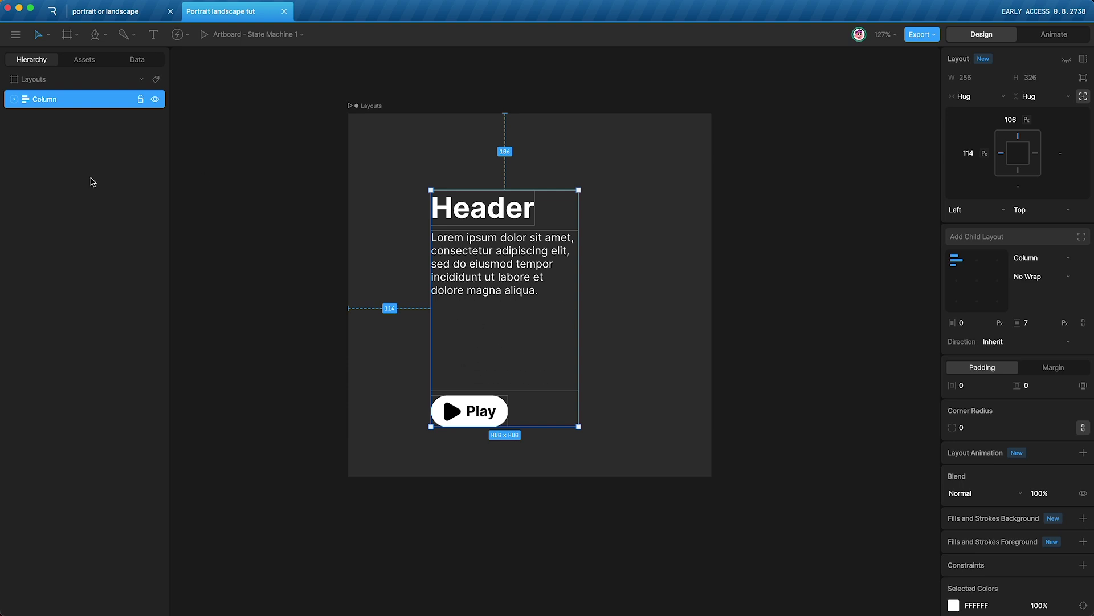
# - Set the main text layer to Auto Height
pyautogui.click(14, 99)
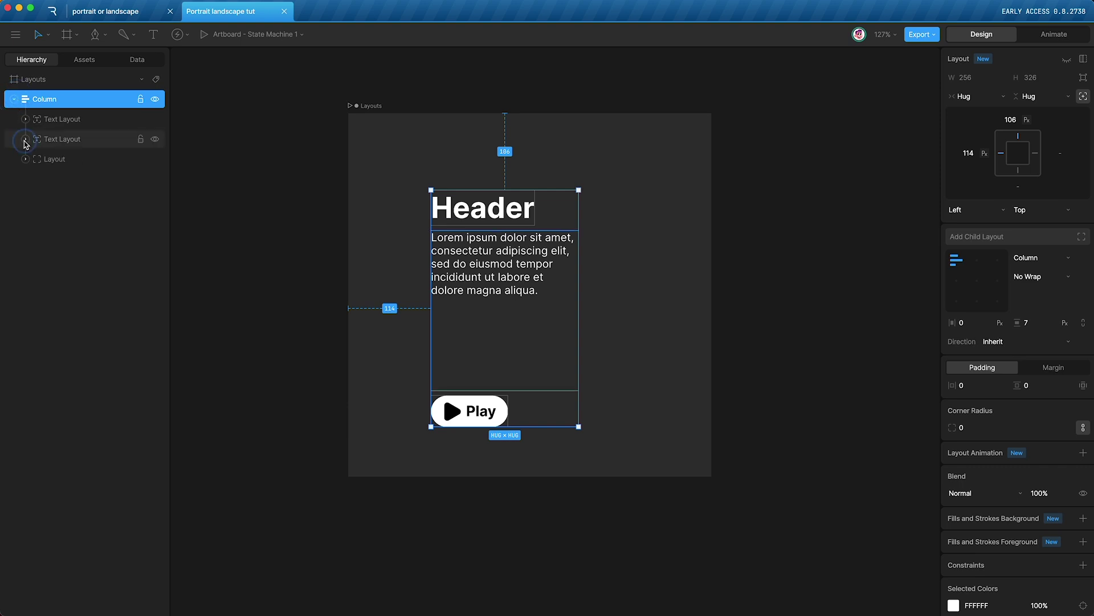
pyautogui.click(25, 142)
pyautogui.click(37, 159)
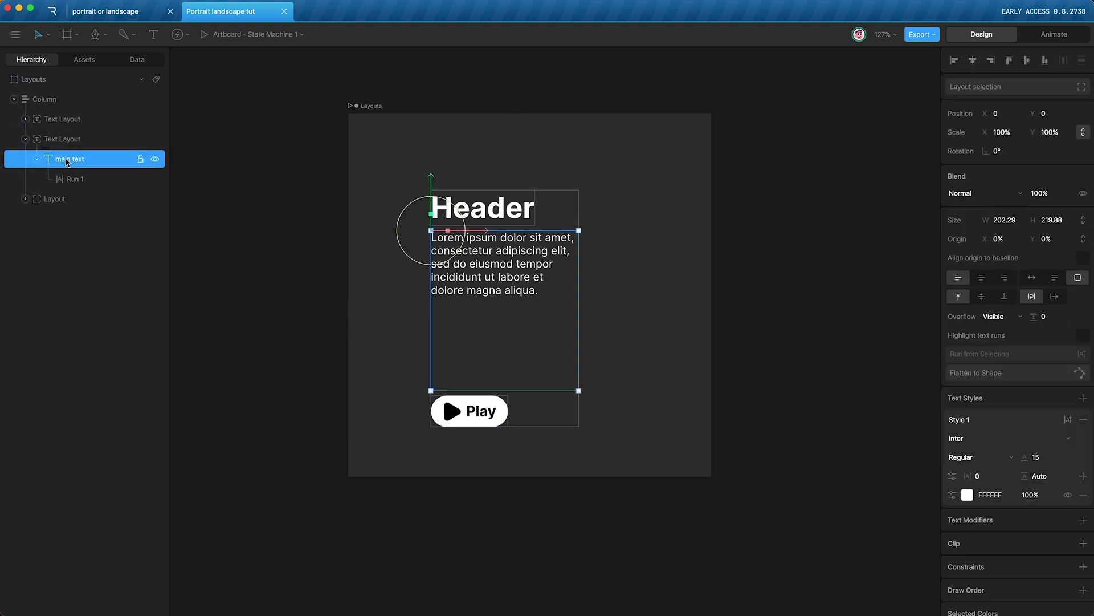
pyautogui.click(1055, 278)
# - Rename the column layout to 'content'
pyautogui.click(469, 317)
pyautogui.click(288, 316)
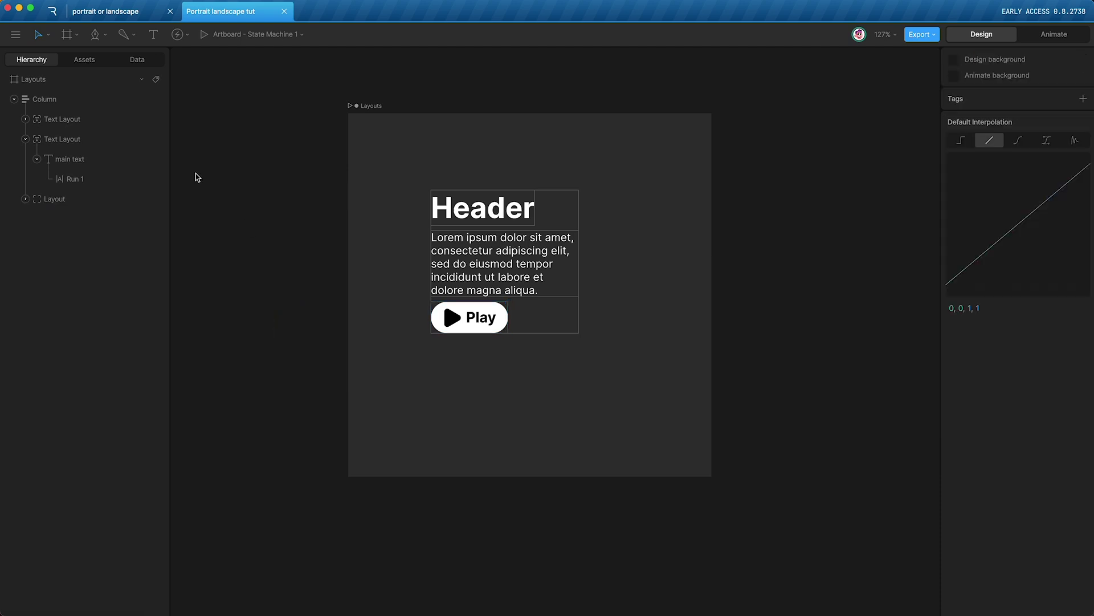
pyautogui.click(46, 100)
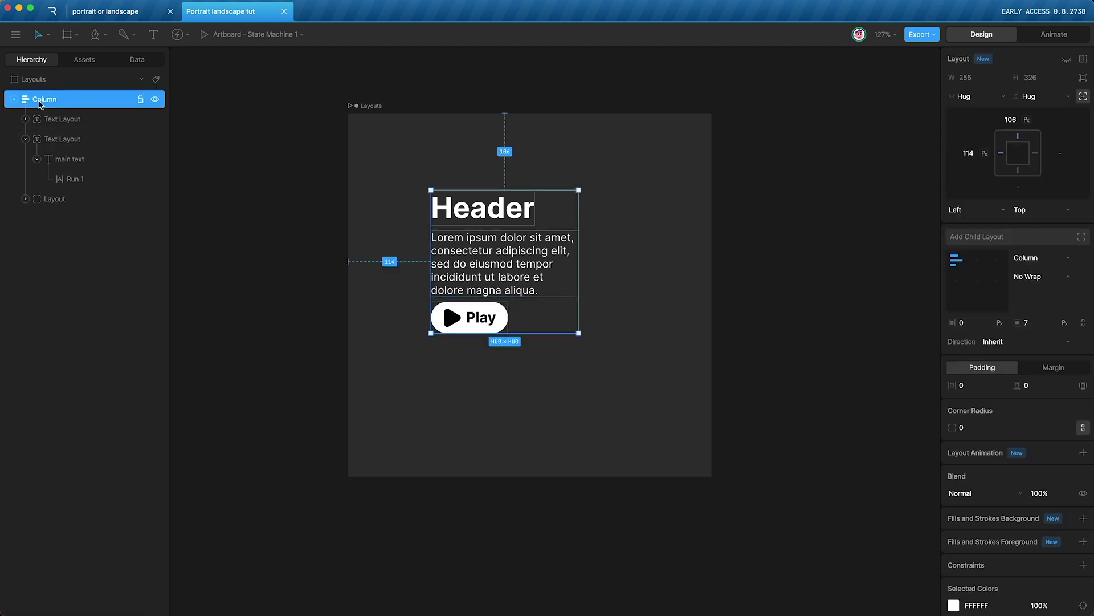
pyautogui.doubleClick(39, 101)
pyautogui.write('col')
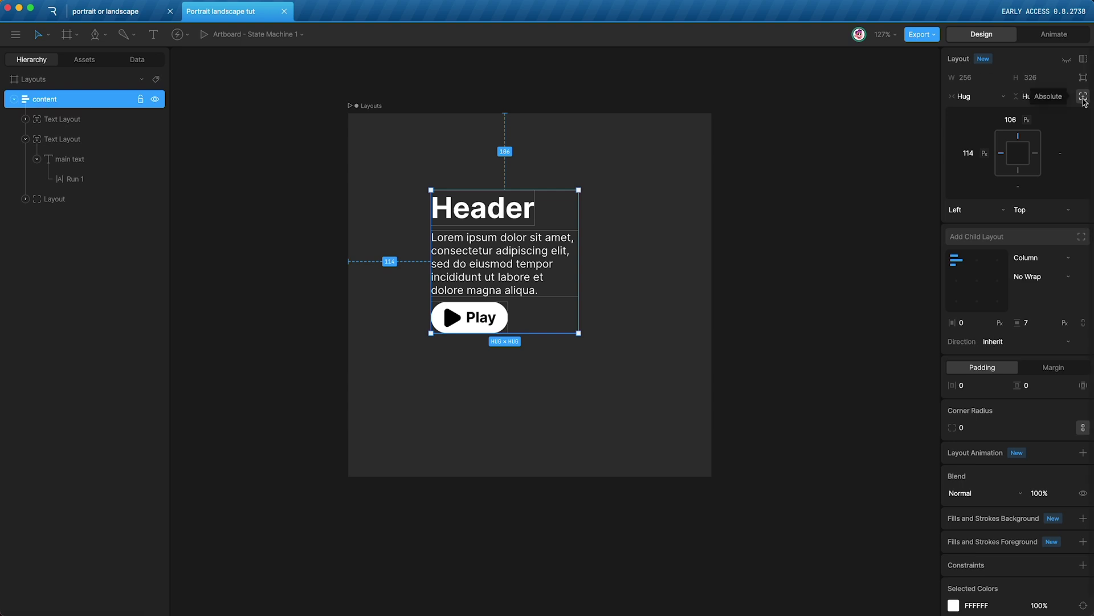
# - Make the content column non-absolute and fill the artboard's width and height
pyautogui.click(1083, 96)
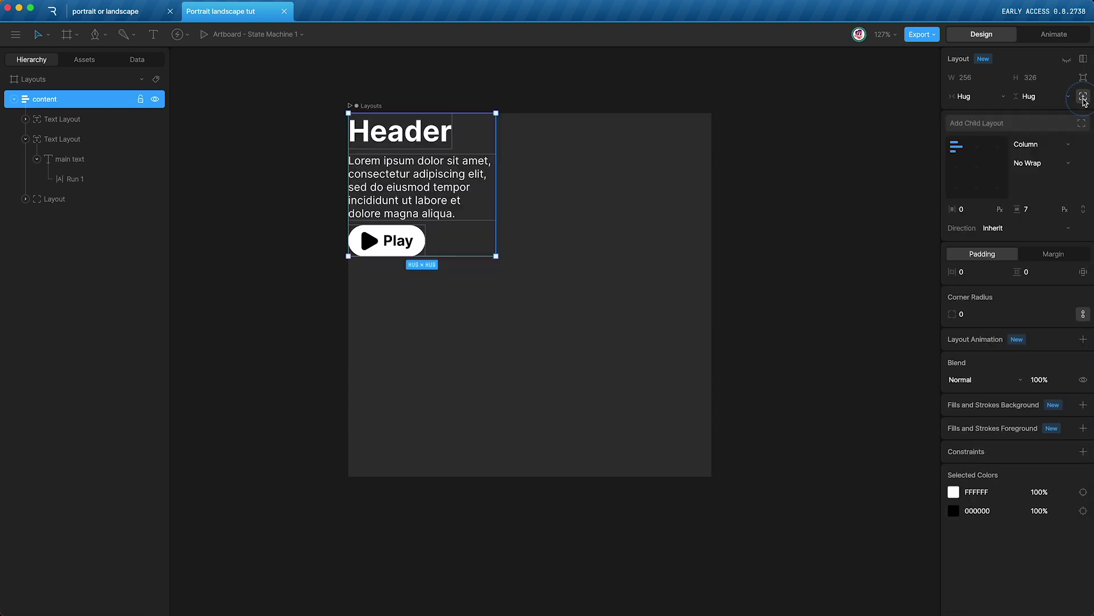
pyautogui.click(978, 96)
pyautogui.click(968, 115)
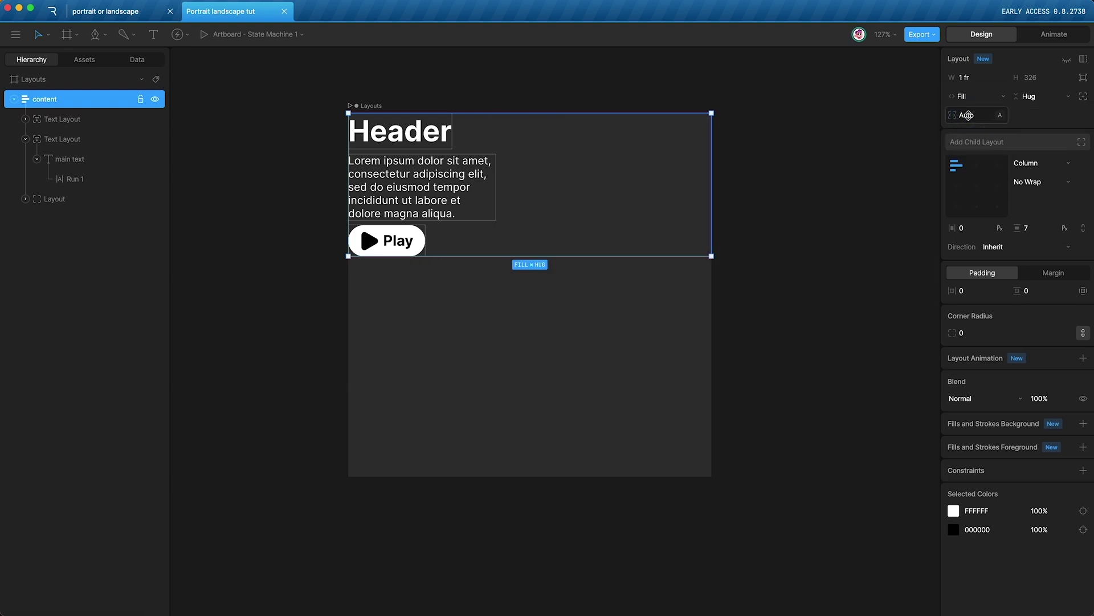
pyautogui.click(1026, 96)
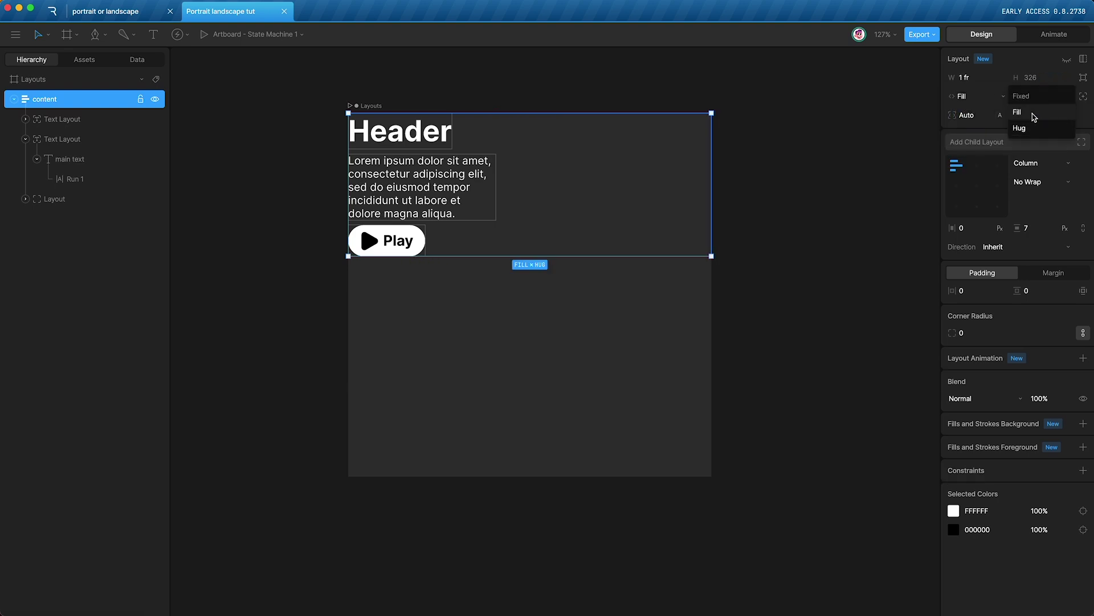
pyautogui.click(1026, 115)
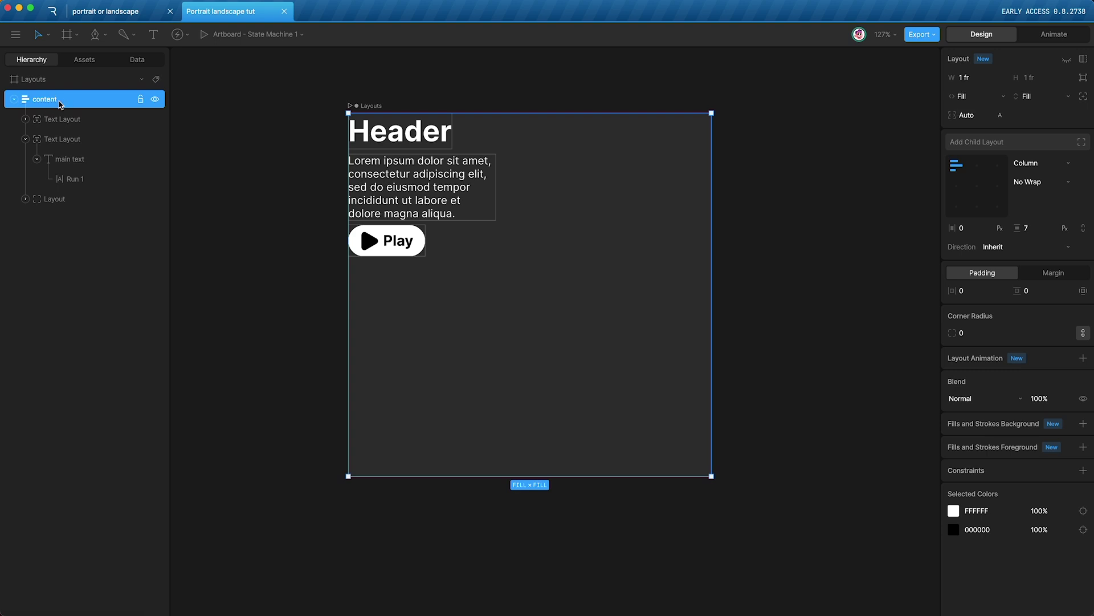
# - Give the content column left and top padding of 20
pyautogui.click(975, 290)
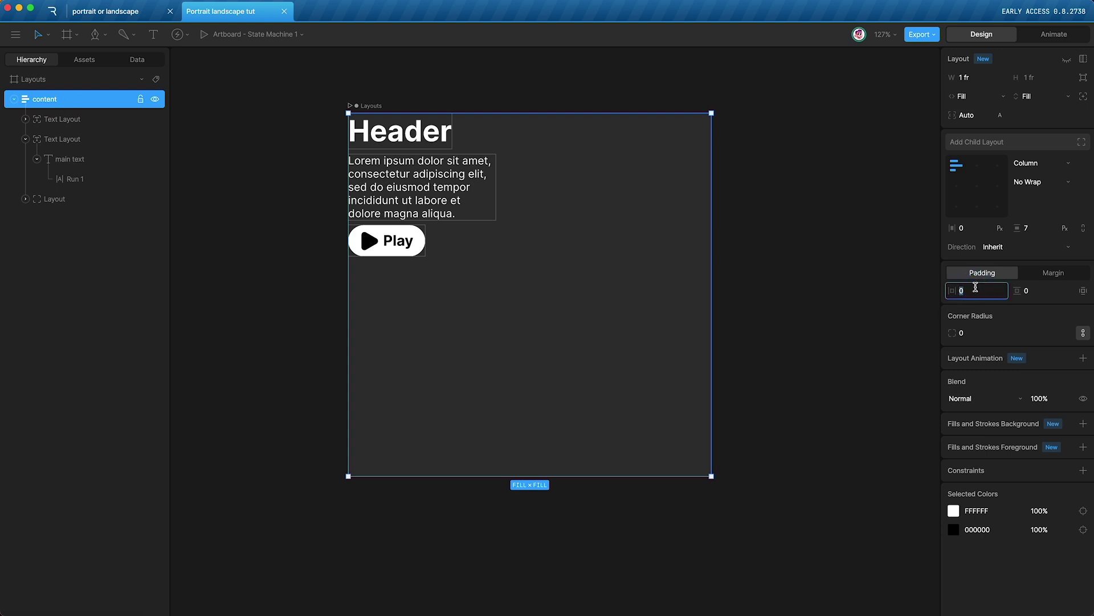
pyautogui.write('20')
pyautogui.press('Return')
pyautogui.click(1033, 290)
pyautogui.write('20')
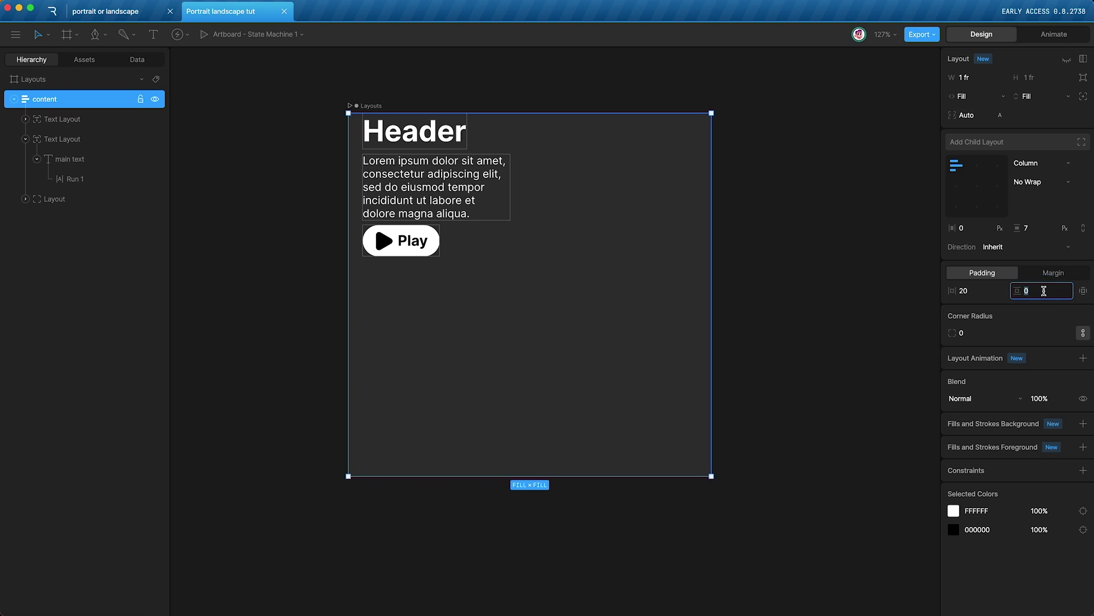
pyautogui.press('Return')
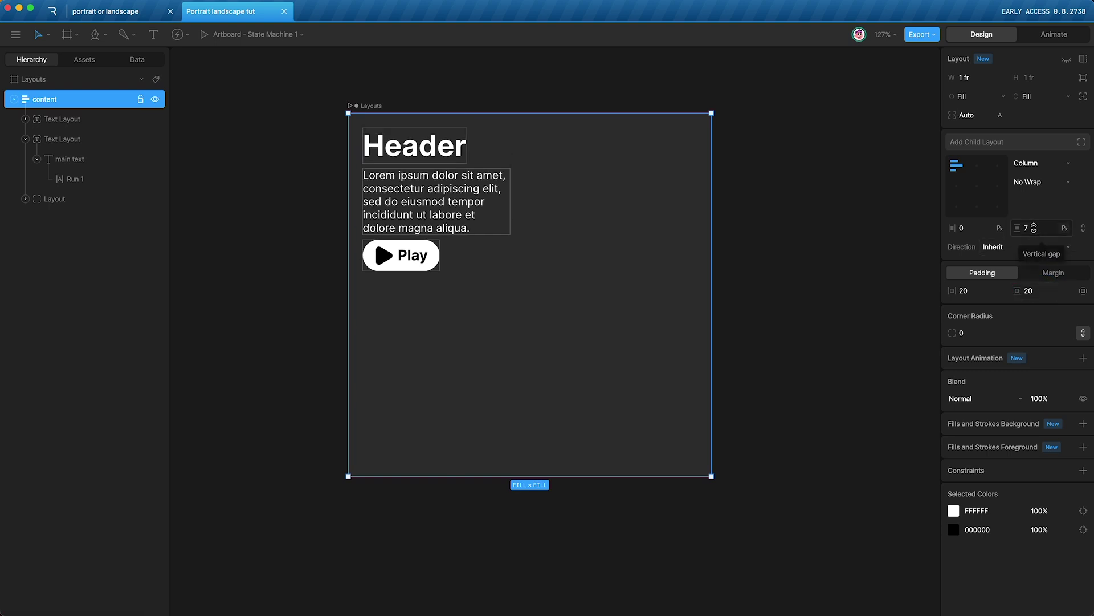
# - Enter 11 as the content column's vertical gap
pyautogui.click(1034, 229)
pyautogui.write('17')
pyautogui.press('Return')
pyautogui.write('7')
pyautogui.press('Return')
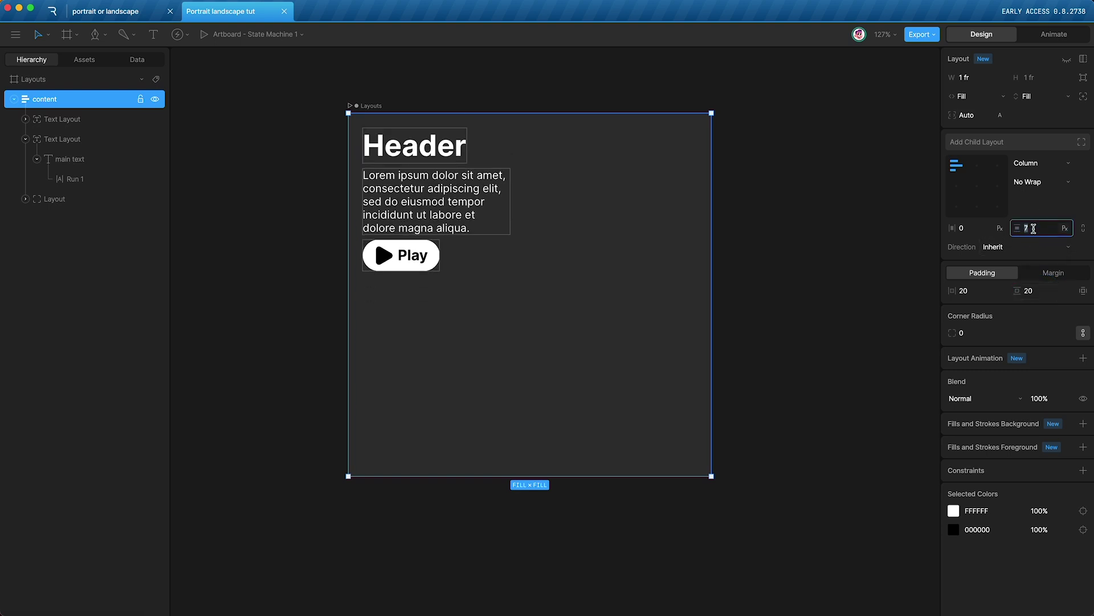
pyautogui.write('11')
pyautogui.press('Return')
pyautogui.press('Escape')
pyautogui.click(49, 100)
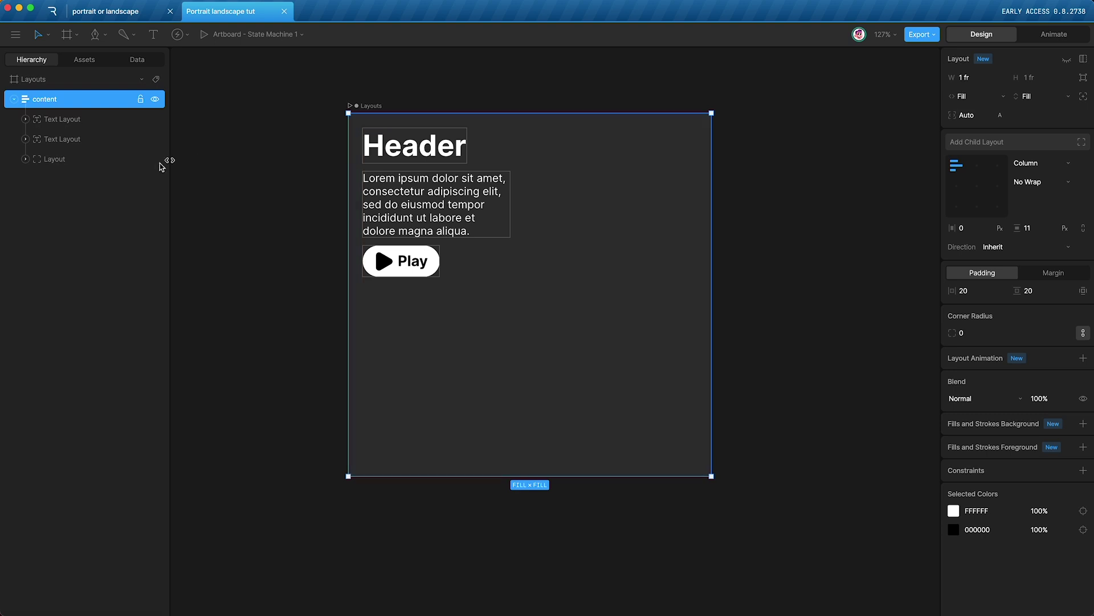
# - Duplicate the Play button layout and rename the original 'button'
pyautogui.click(74, 163)
pyautogui.press('super+d')
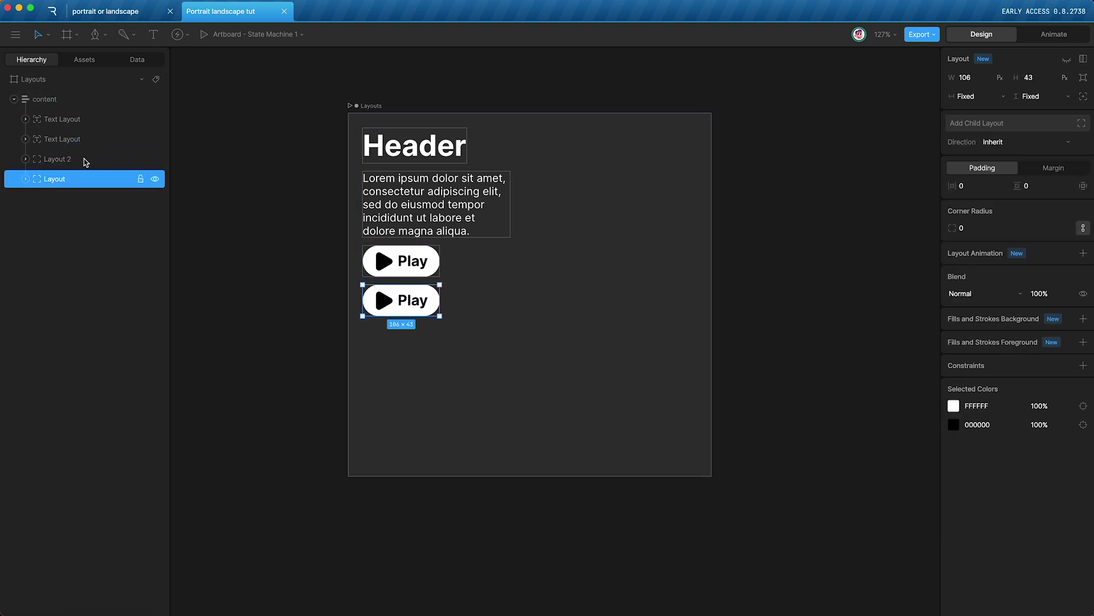
pyautogui.click(53, 179)
pyautogui.write('button')
pyautogui.click(22, 164)
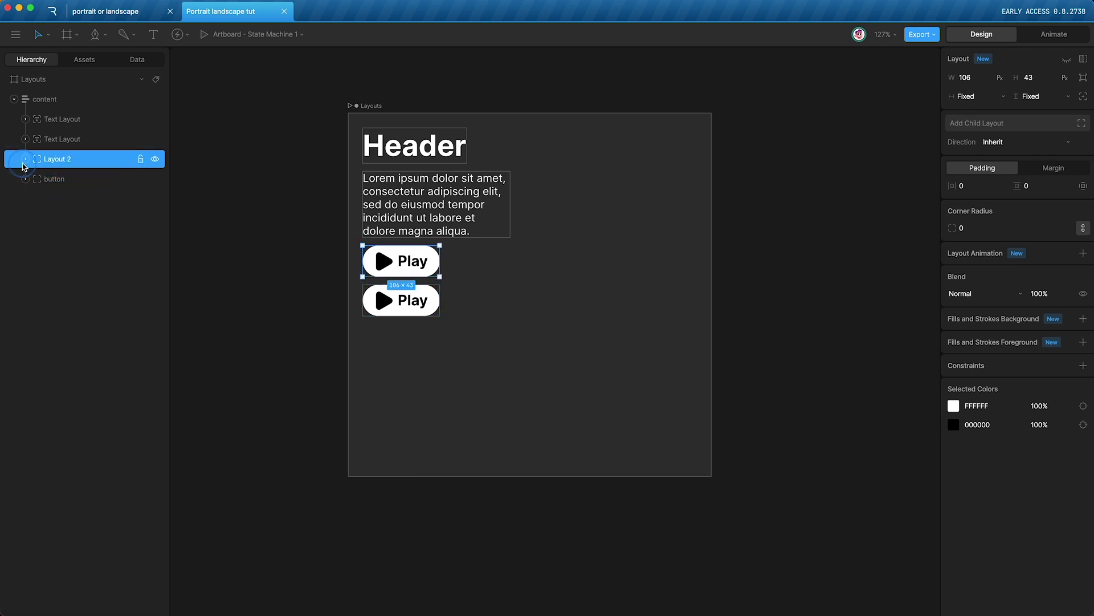
# - Delete the copy's Play button group and rename the empty copy 'gap'
pyautogui.click(24, 179)
pyautogui.click(25, 159)
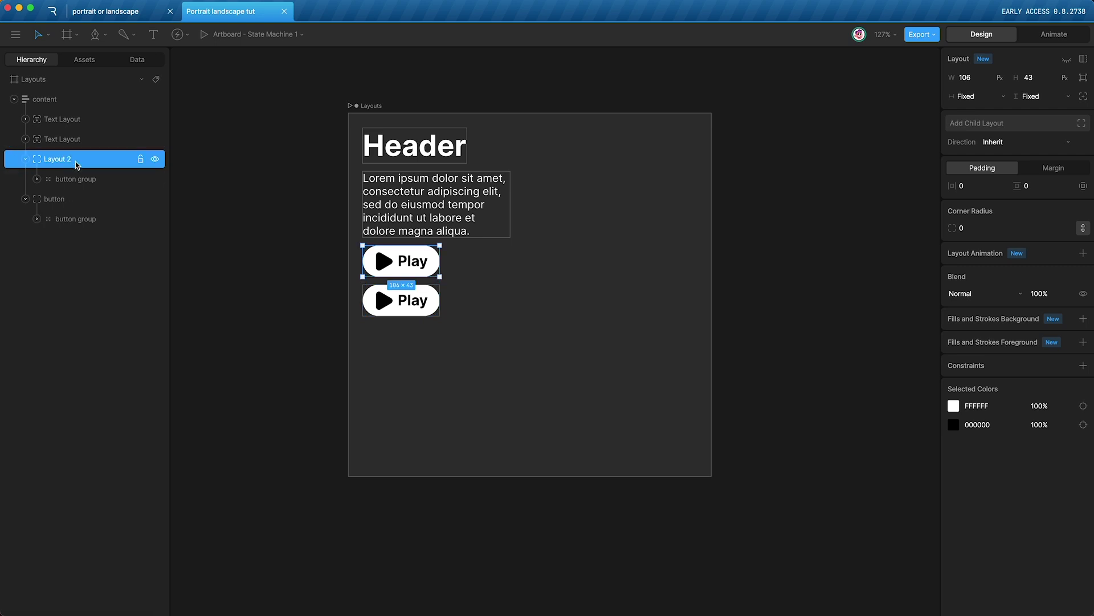
pyautogui.click(69, 182)
pyautogui.press('Delete')
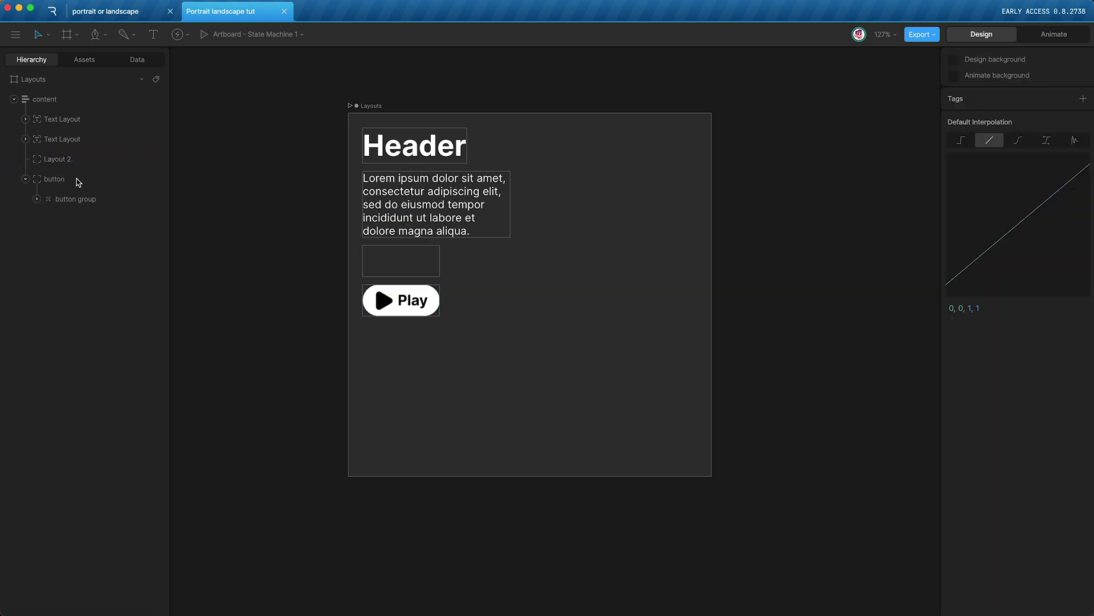
pyautogui.click(58, 165)
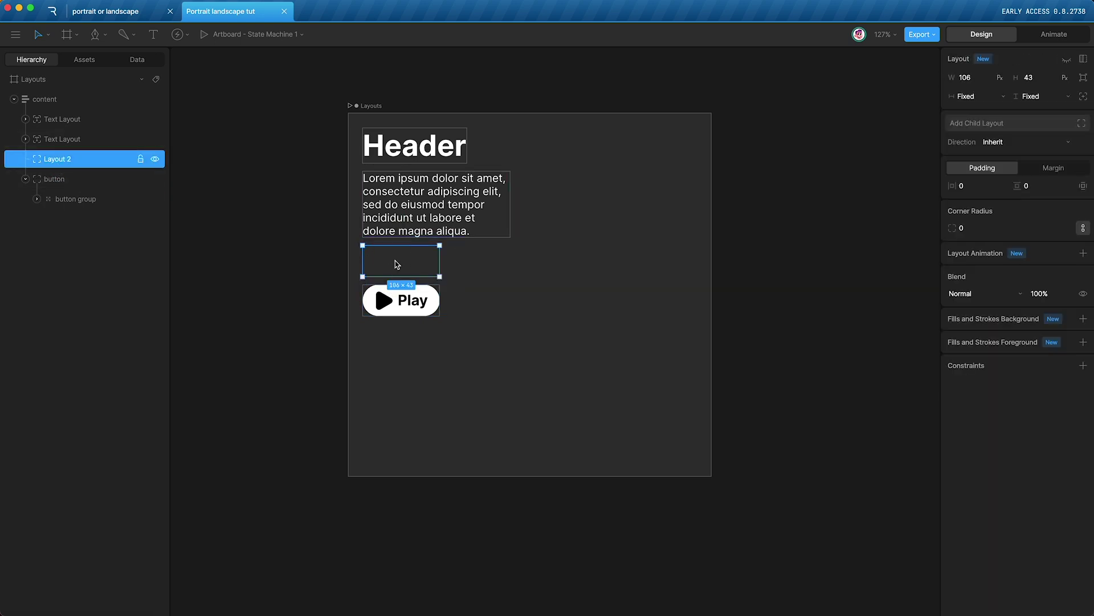
pyautogui.doubleClick(62, 162)
pyautogui.write('gap')
# - Set the gap layout's height to Fill and drag the artboard into a tall portrait
pyautogui.click(1028, 96)
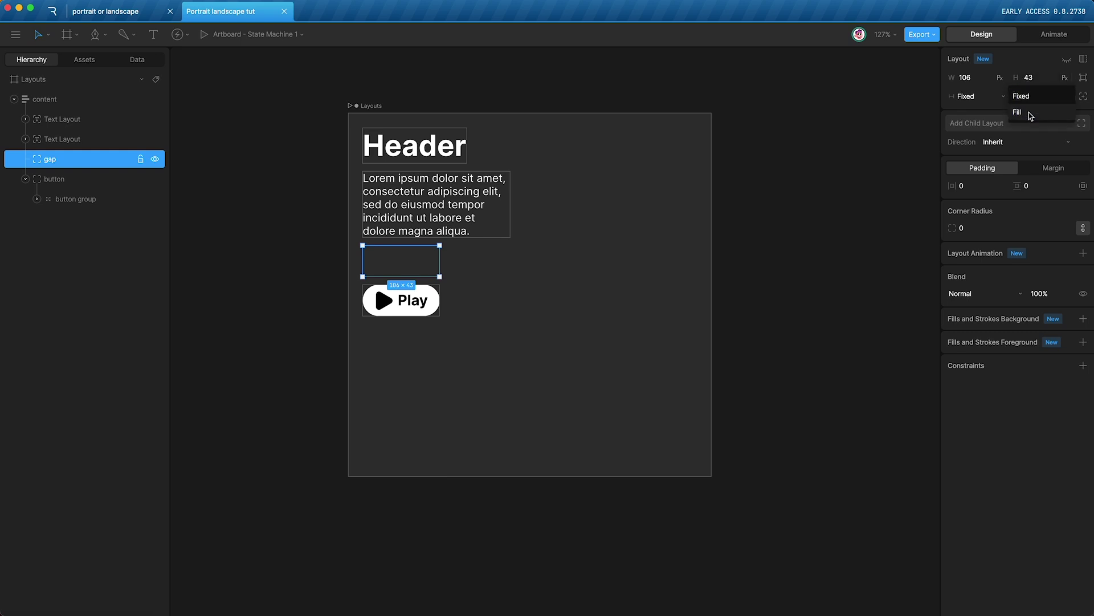
pyautogui.click(1031, 114)
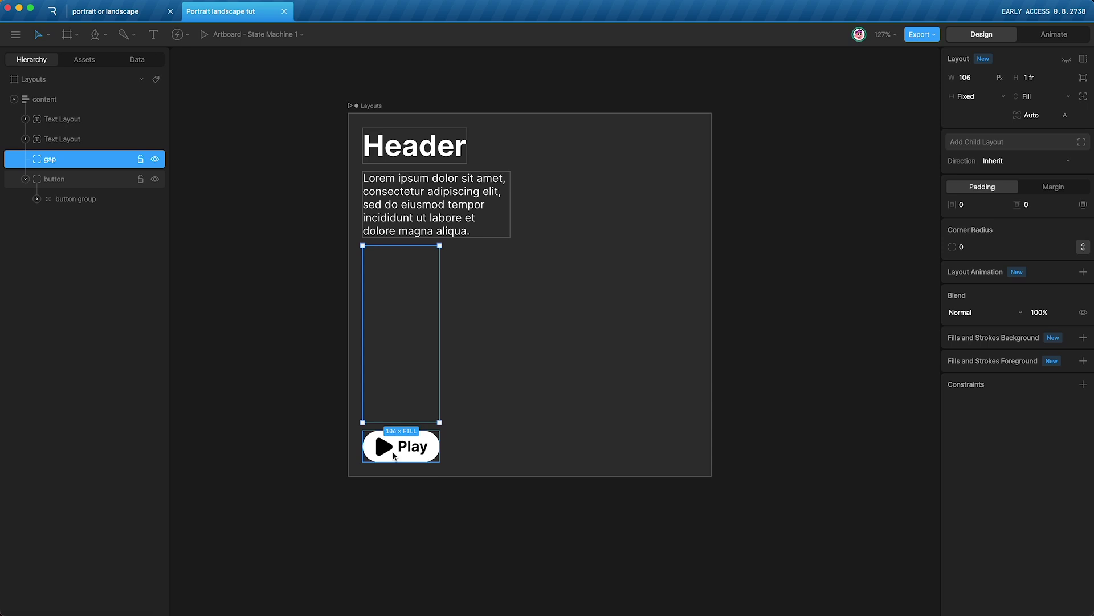
pyautogui.moveTo(711, 476); pyautogui.dragTo(625, 565)
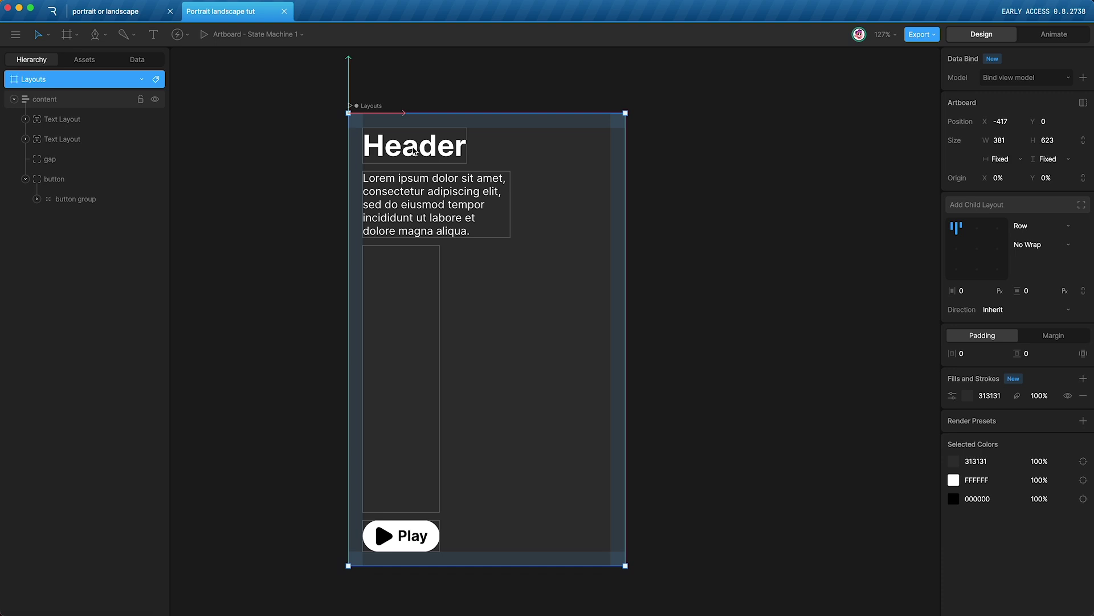
pyautogui.click(414, 207)
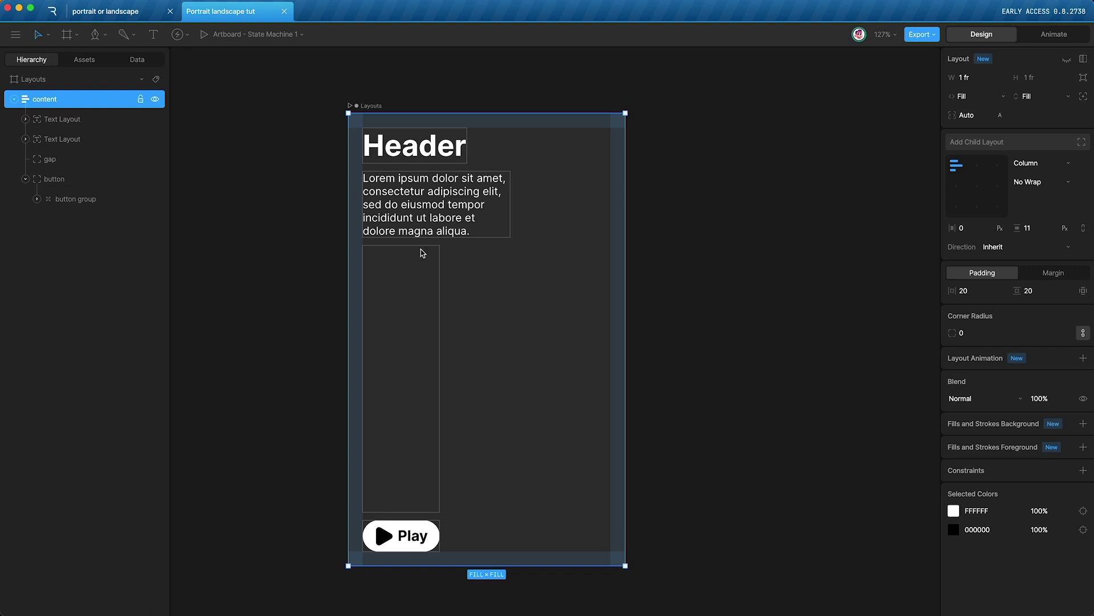
# - Wrap the Header and paragraph text layouts in a new layout named 'text row'
pyautogui.click(69, 119)
pyautogui.keyDown('shift'); pyautogui.click(66, 142); pyautogui.keyUp('shift')
pyautogui.press('super+shift+l')
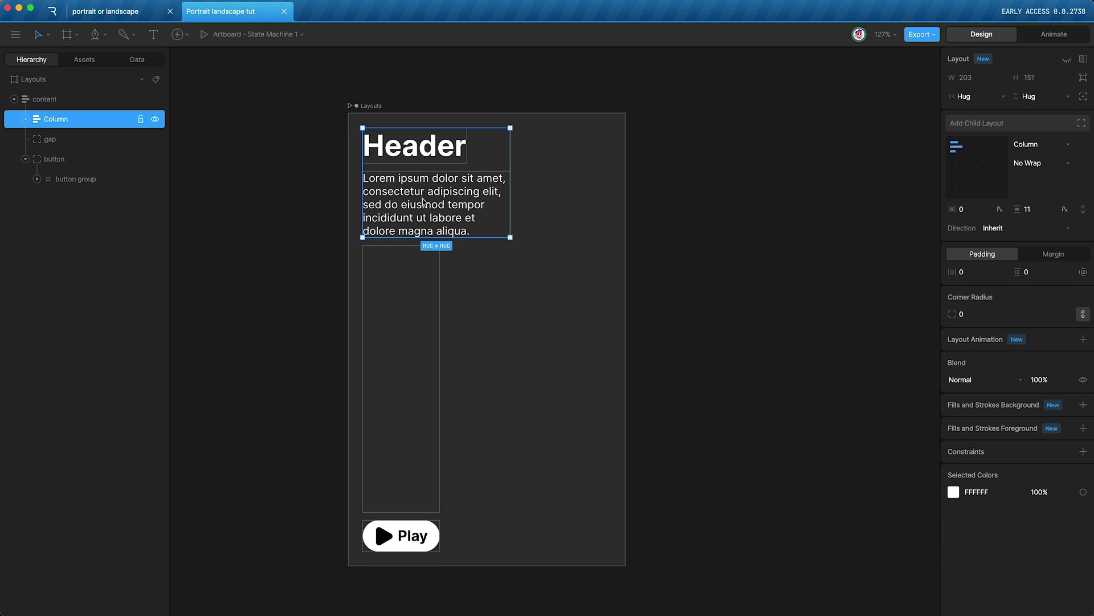
pyautogui.doubleClick(55, 119)
pyautogui.write('text row')
pyautogui.press('Return')
# - Set the text row direction to Row with a 13 px gap
pyautogui.click(1026, 147)
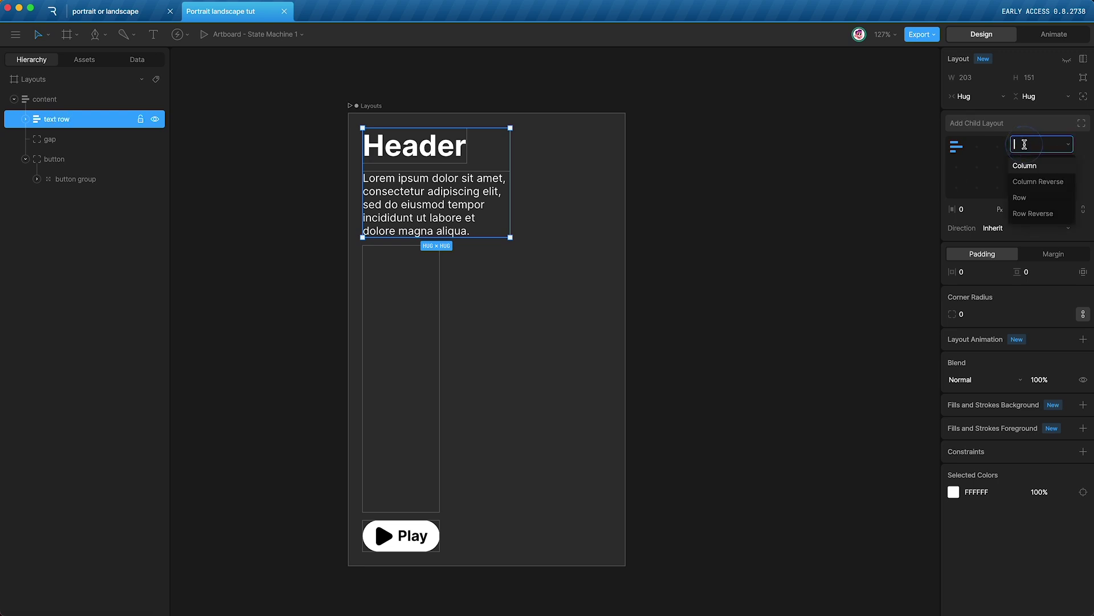
pyautogui.click(1021, 198)
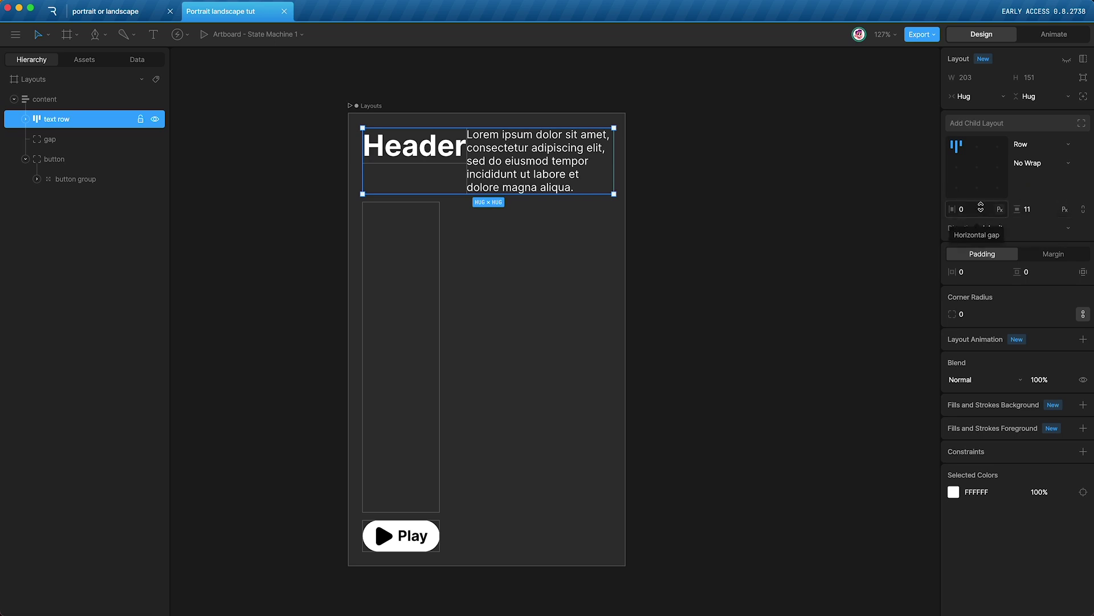
pyautogui.moveTo(976, 206); pyautogui.dragTo(976, 208)
pyautogui.write('13')
pyautogui.press('Return')
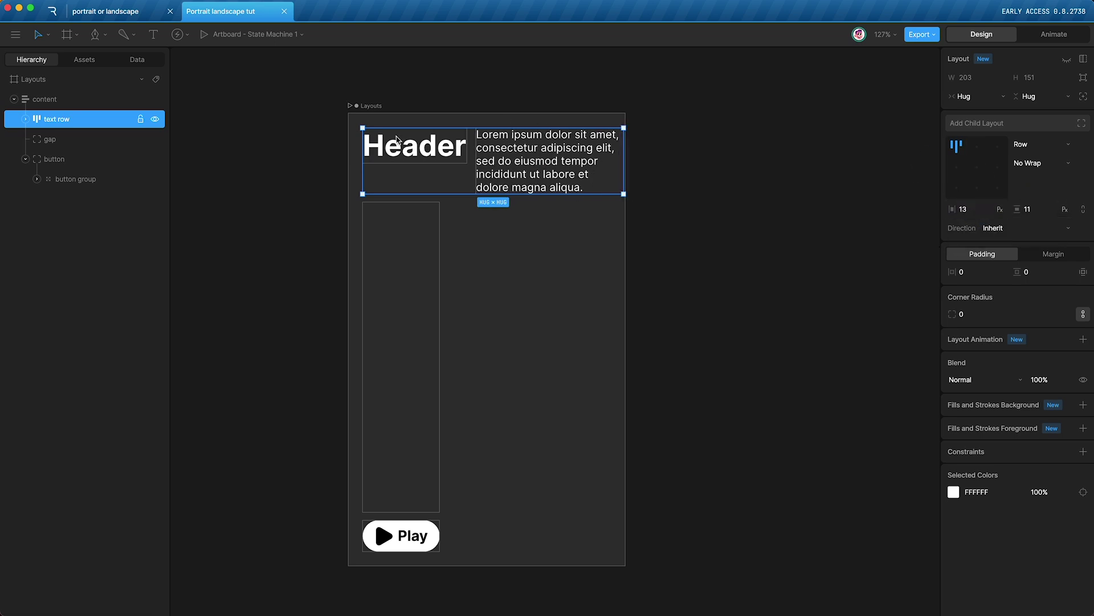
# - Make the text row's width Fill
pyautogui.click(619, 278)
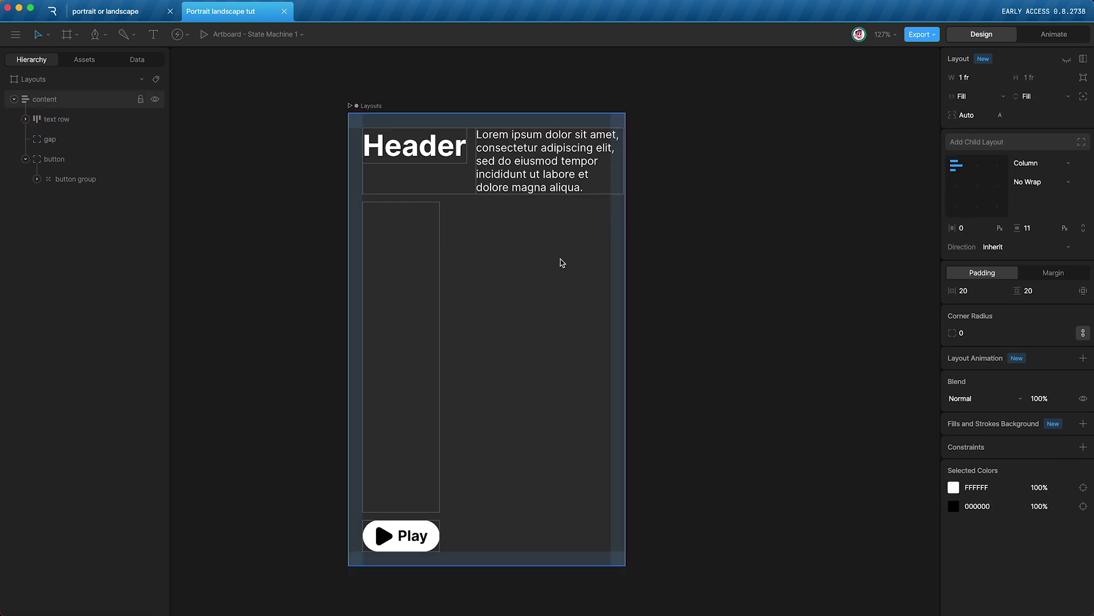
pyautogui.click(55, 120)
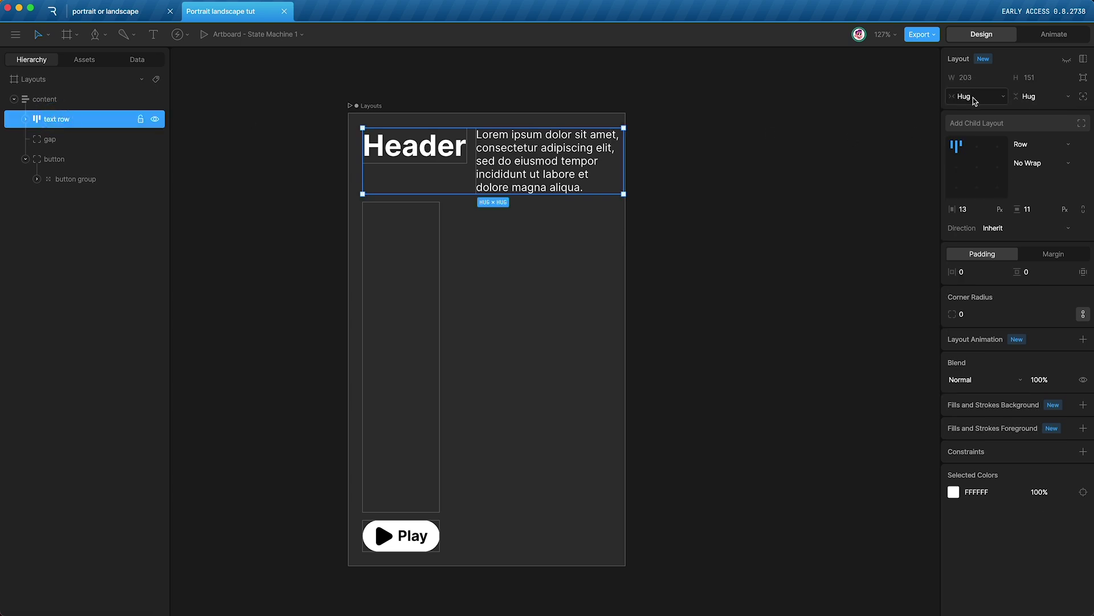
pyautogui.click(25, 119)
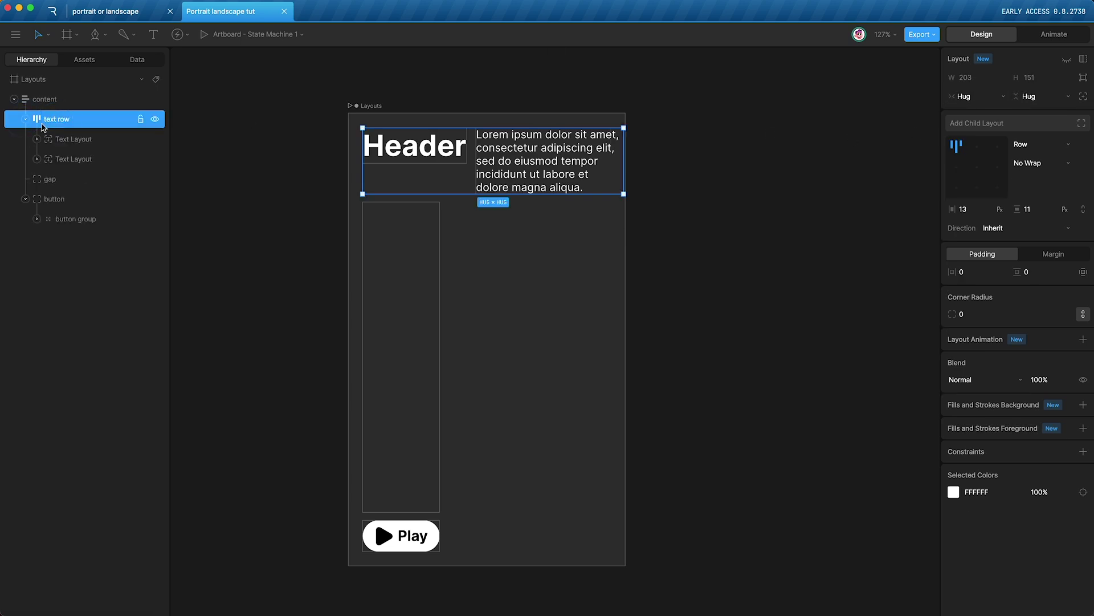
pyautogui.click(972, 98)
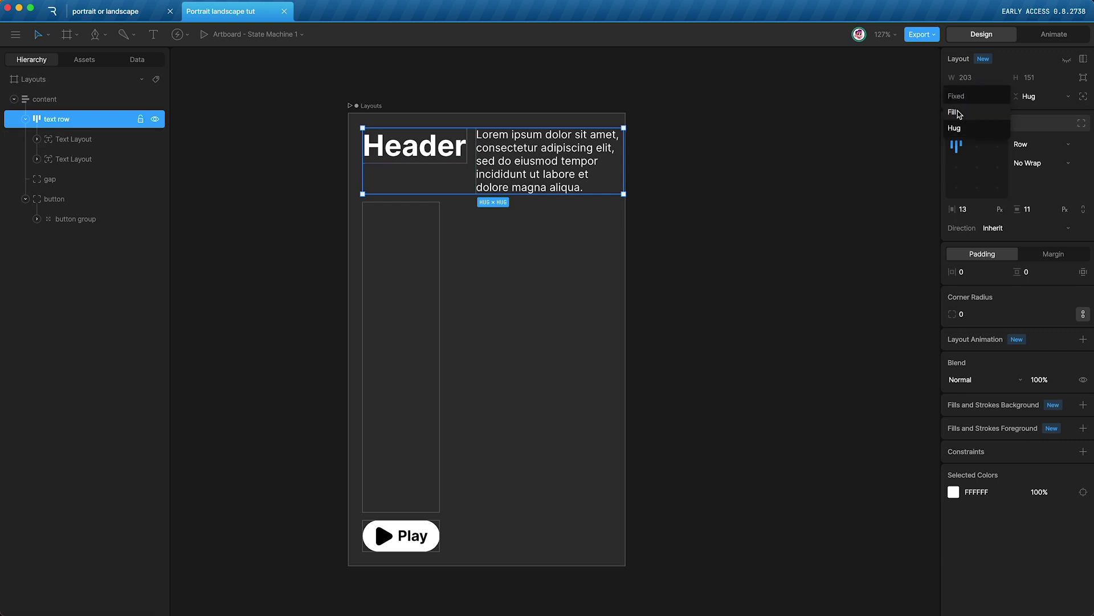
pyautogui.click(954, 112)
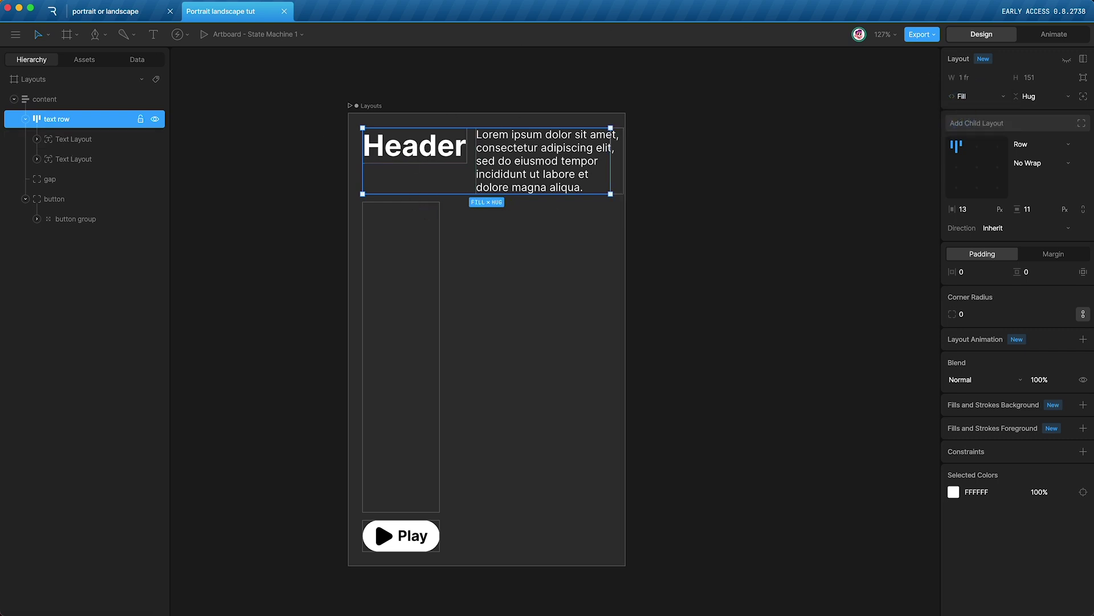
# - Set the paragraph text layout's width to Fill
pyautogui.click(57, 100)
pyautogui.press('Escape')
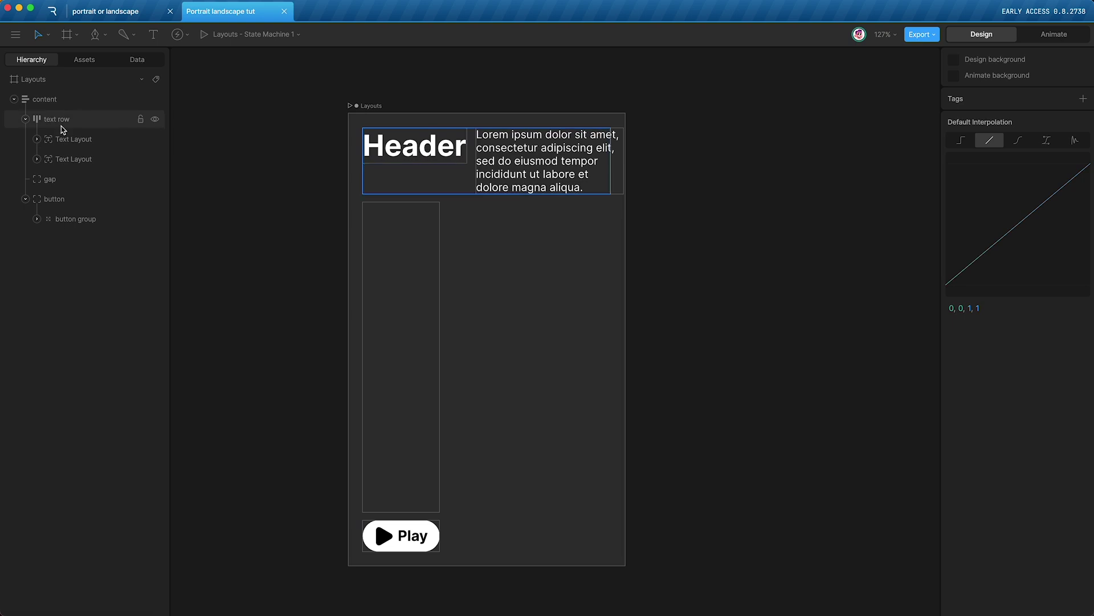
pyautogui.click(62, 126)
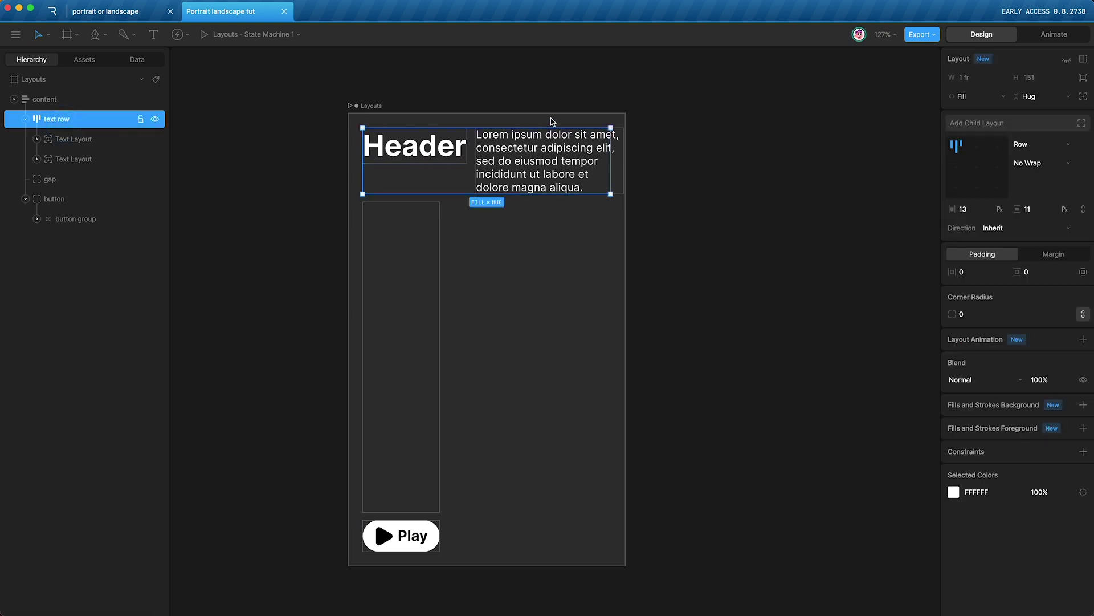
pyautogui.click(78, 161)
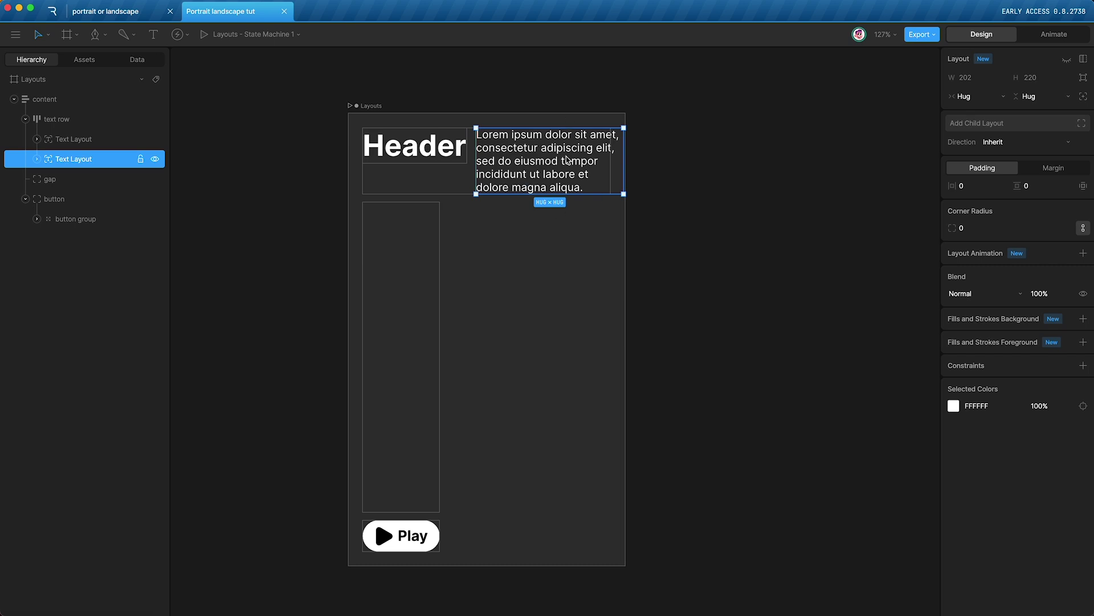
pyautogui.click(972, 98)
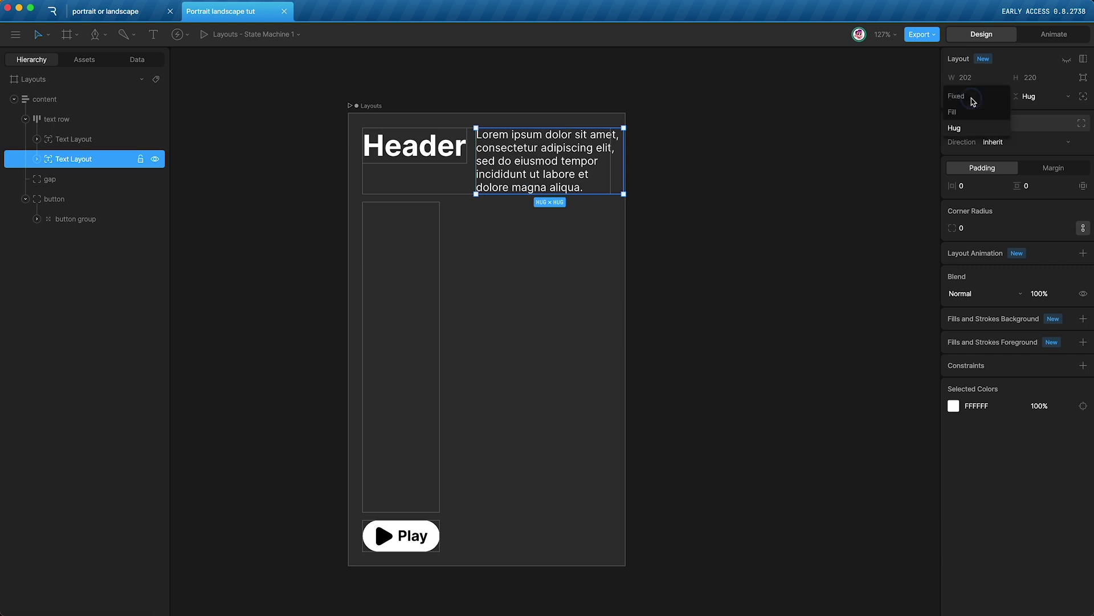
pyautogui.click(970, 114)
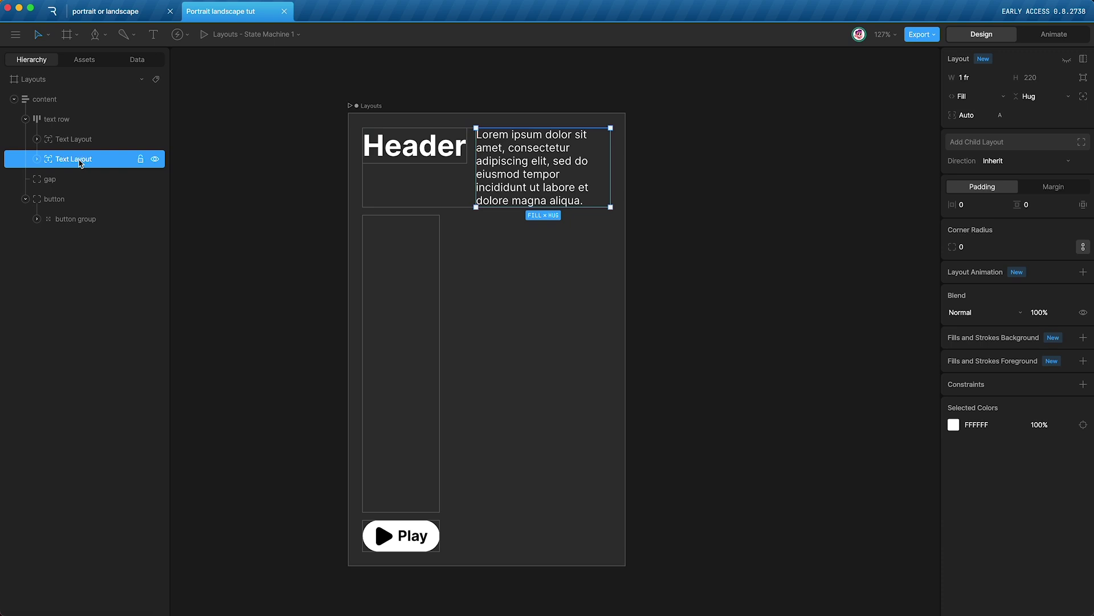
pyautogui.click(65, 120)
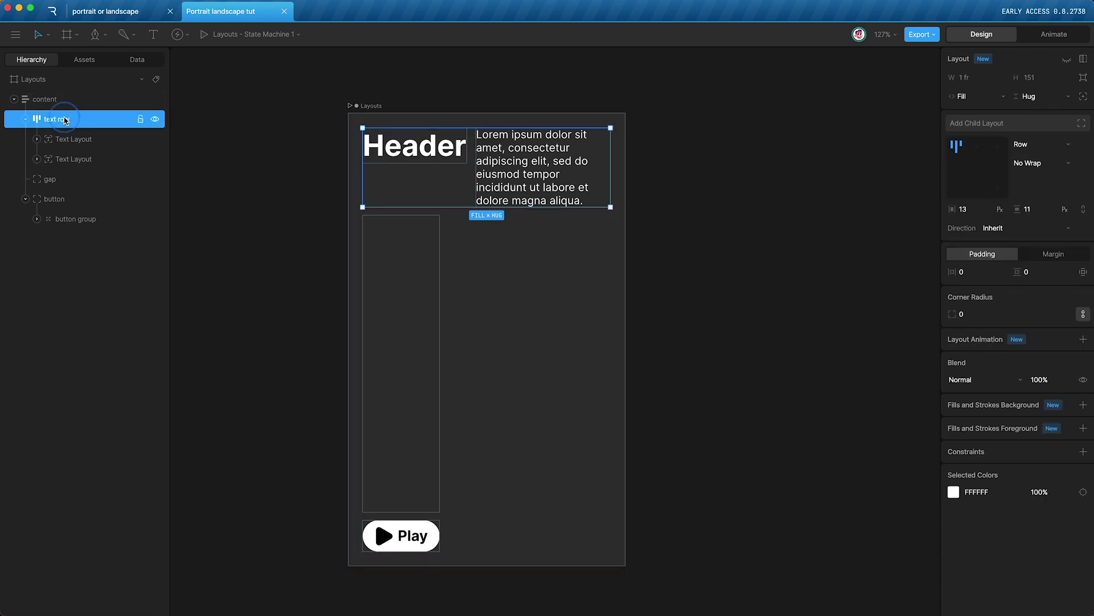
# - Pan to the pic artboard and nest it onto the Layouts card with the Nested Artboard tool (N)
pyautogui.click(248, 266)
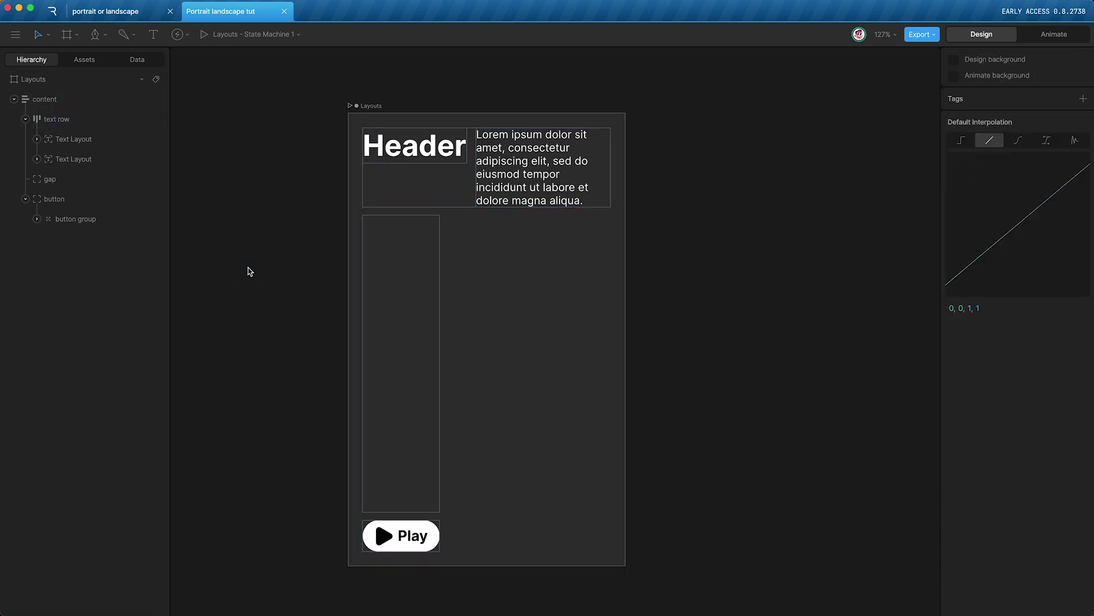
pyautogui.scroll(-3, 247, 268)
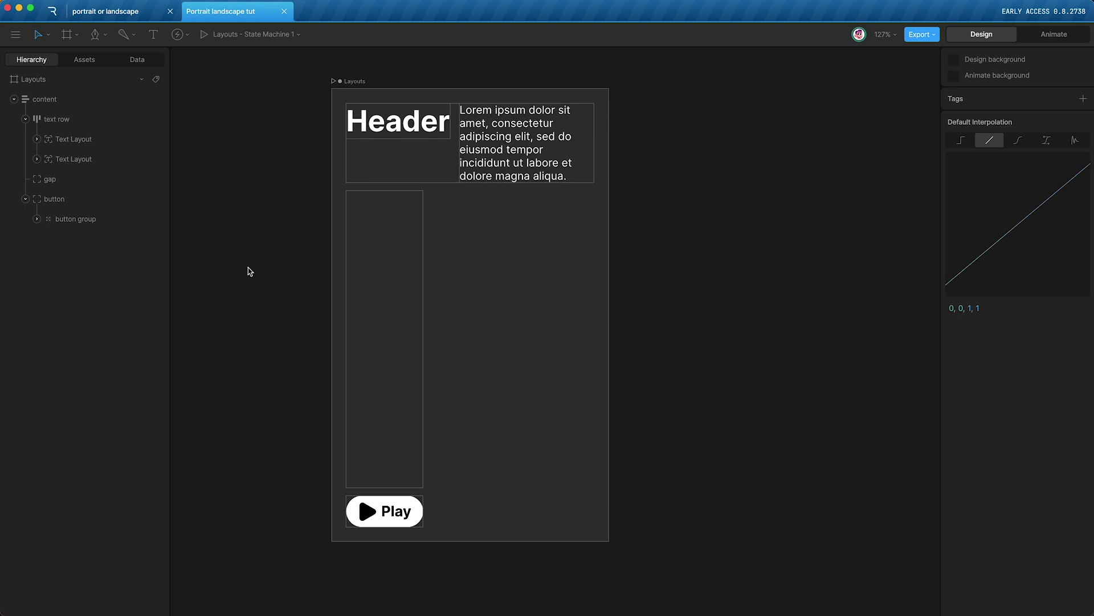
pyautogui.hscroll(10, 248, 268)
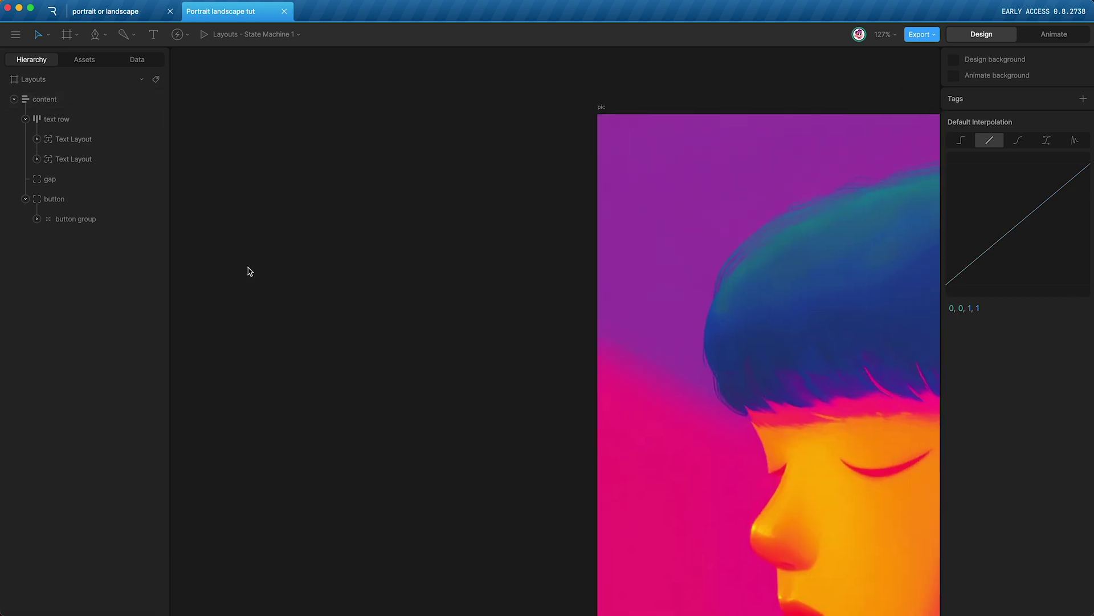
pyautogui.hscroll(-10, 248, 268)
pyautogui.press('n')
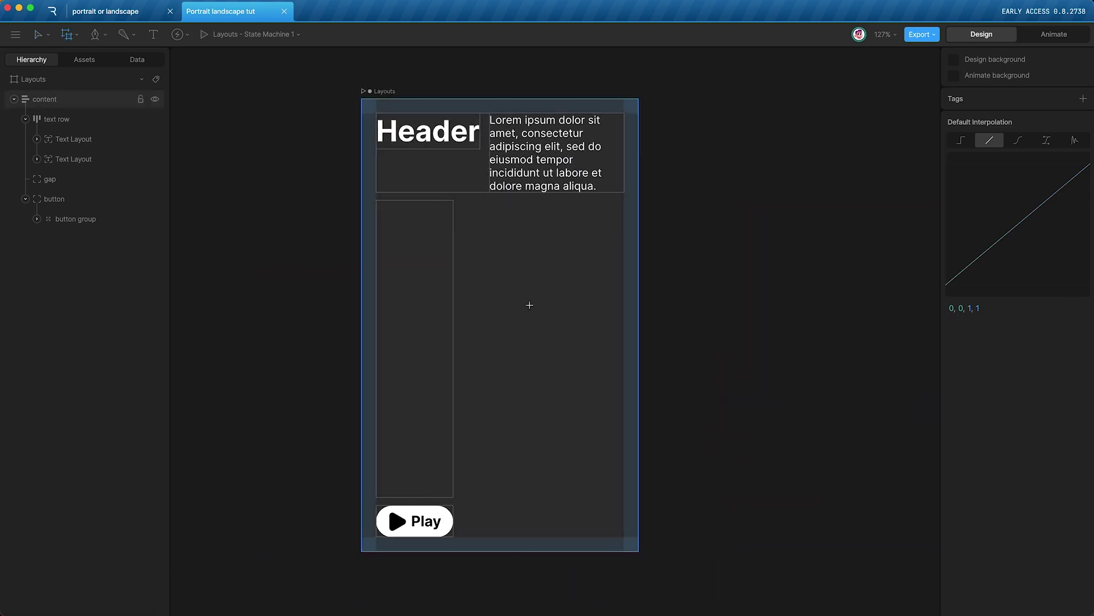
pyautogui.click(505, 300)
pyautogui.click(530, 313)
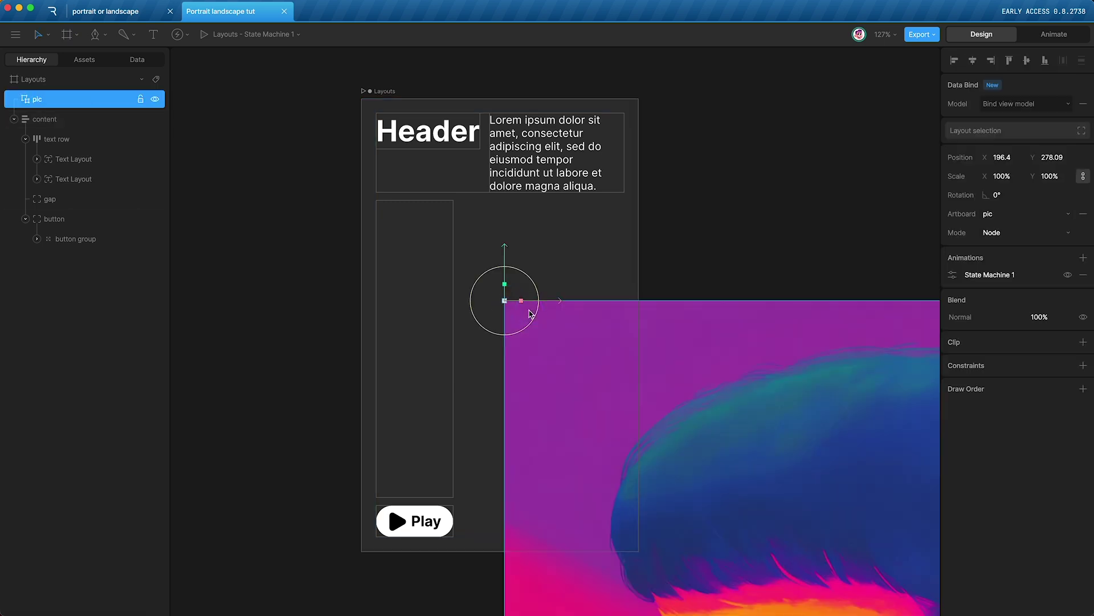
pyautogui.click(26, 219)
pyautogui.click(40, 101)
pyautogui.moveTo(58, 100); pyautogui.dragTo(57, 238)
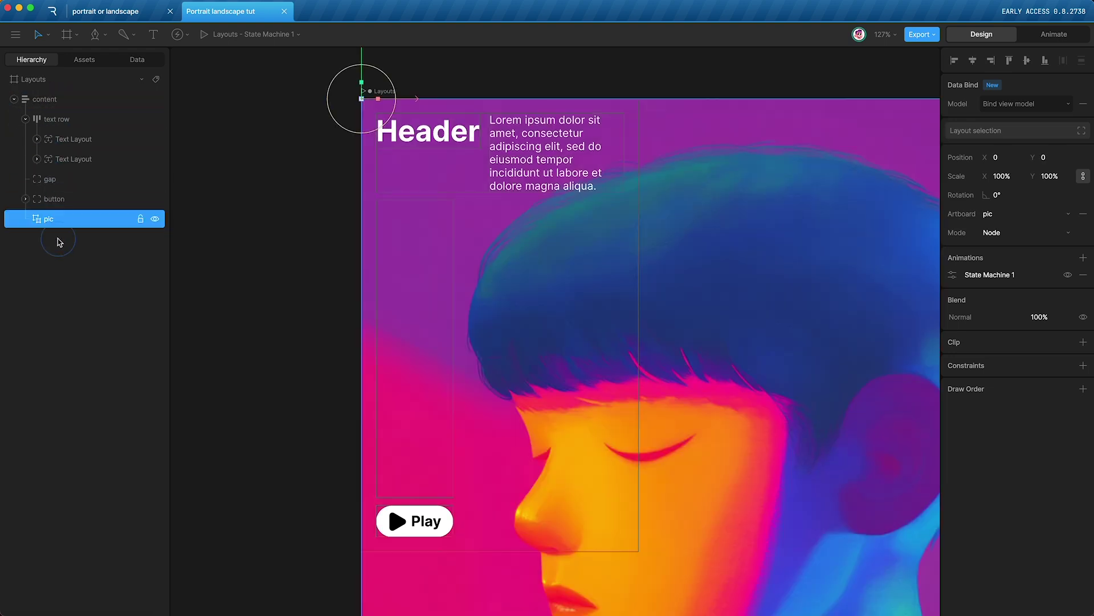
pyautogui.press('Escape')
pyautogui.press('f')
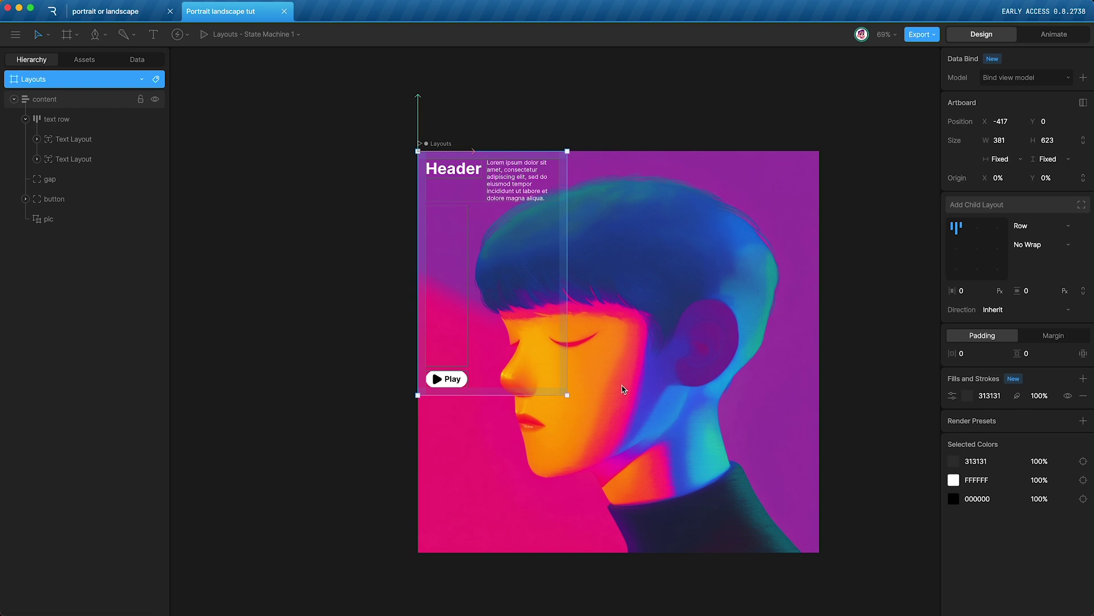
pyautogui.click(60, 219)
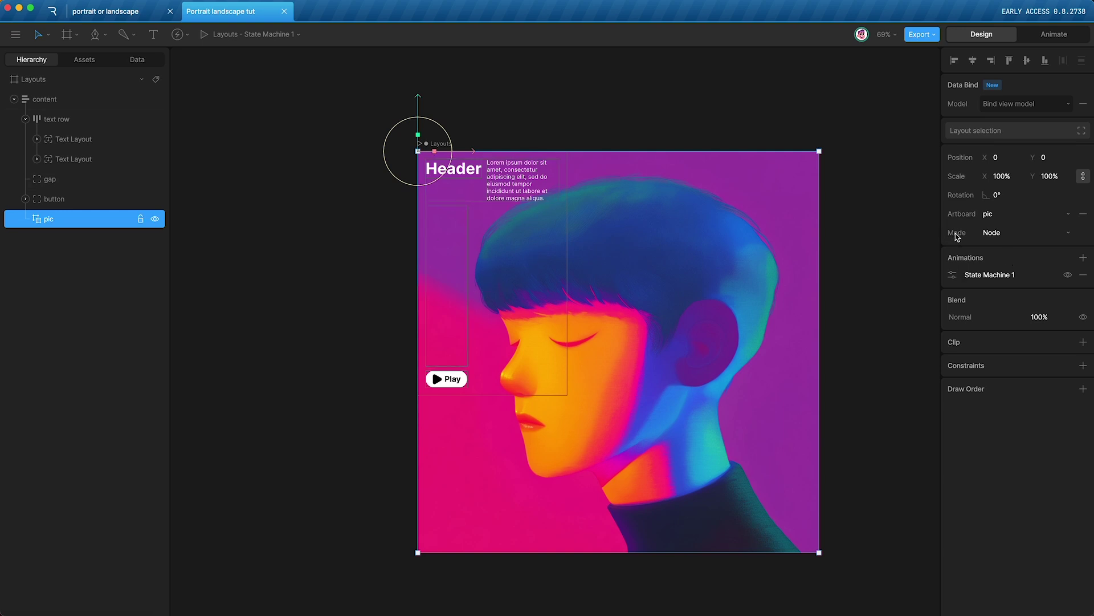
# - Set pic's Mode to Leaf and Align to Center, then resize the Layouts card to 354×754
pyautogui.click(1045, 237)
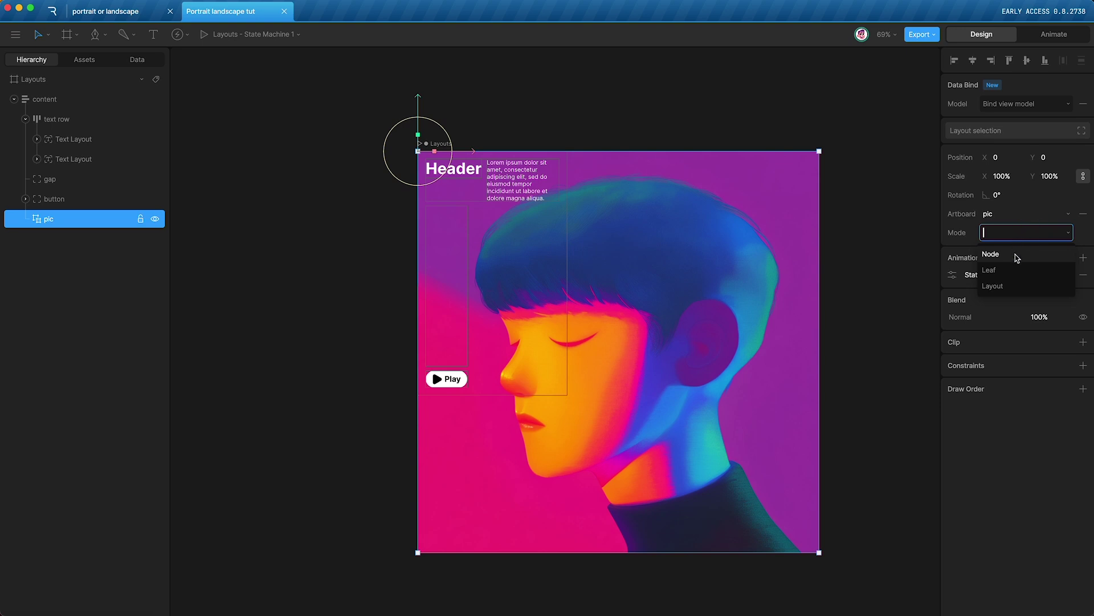
pyautogui.click(1026, 273)
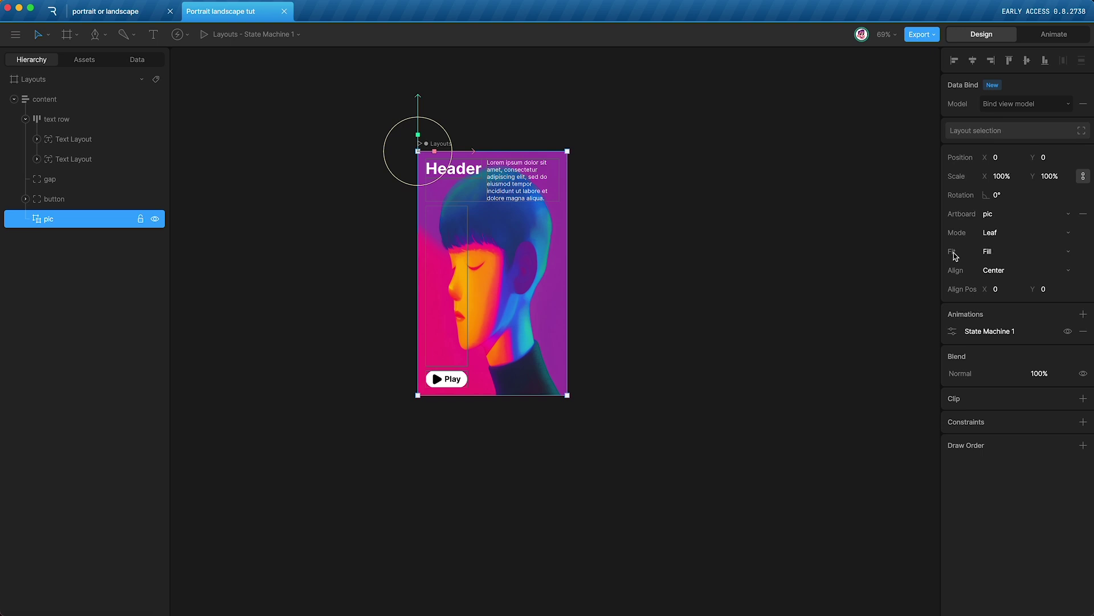
pyautogui.click(1014, 272)
pyautogui.click(1008, 336)
pyautogui.click(40, 80)
pyautogui.moveTo(567, 395); pyautogui.dragTo(553, 454)
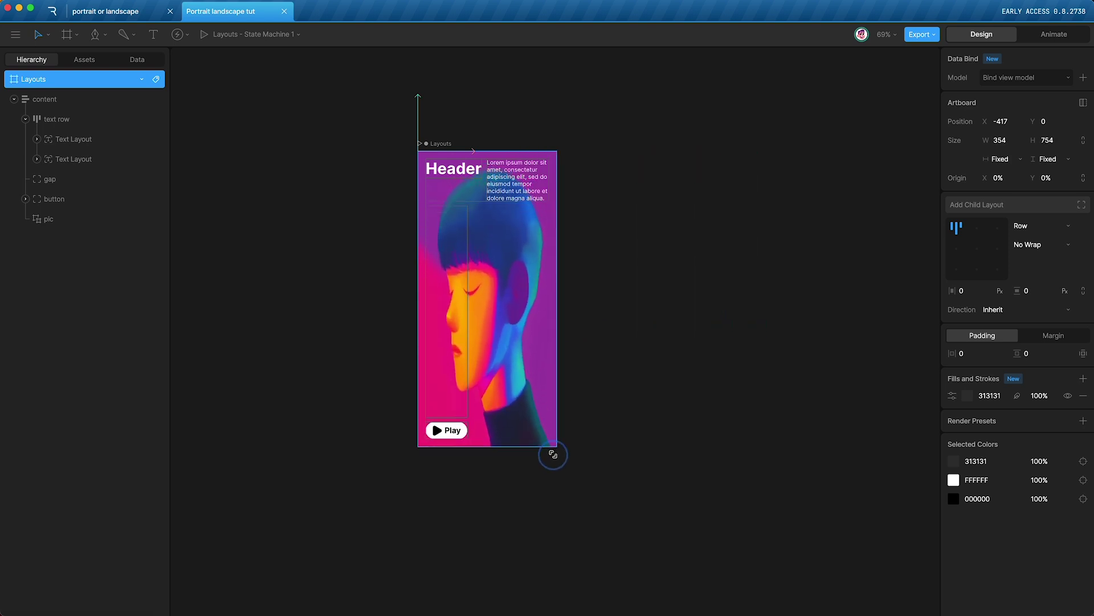
# - Set pic's Fit to Contain and resize the card to test it
pyautogui.click(62, 220)
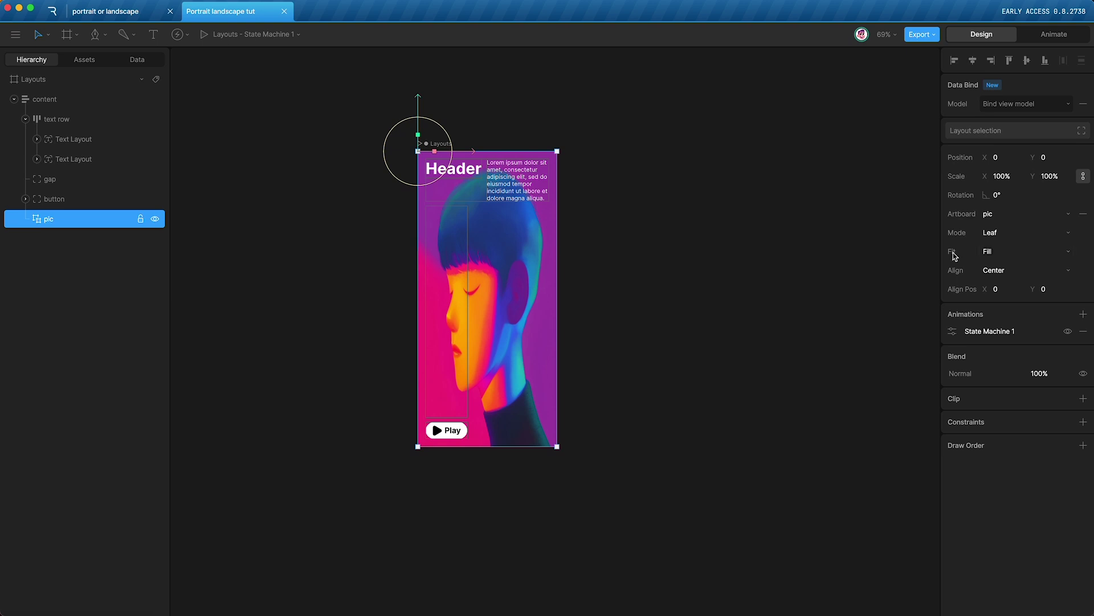
pyautogui.click(1012, 256)
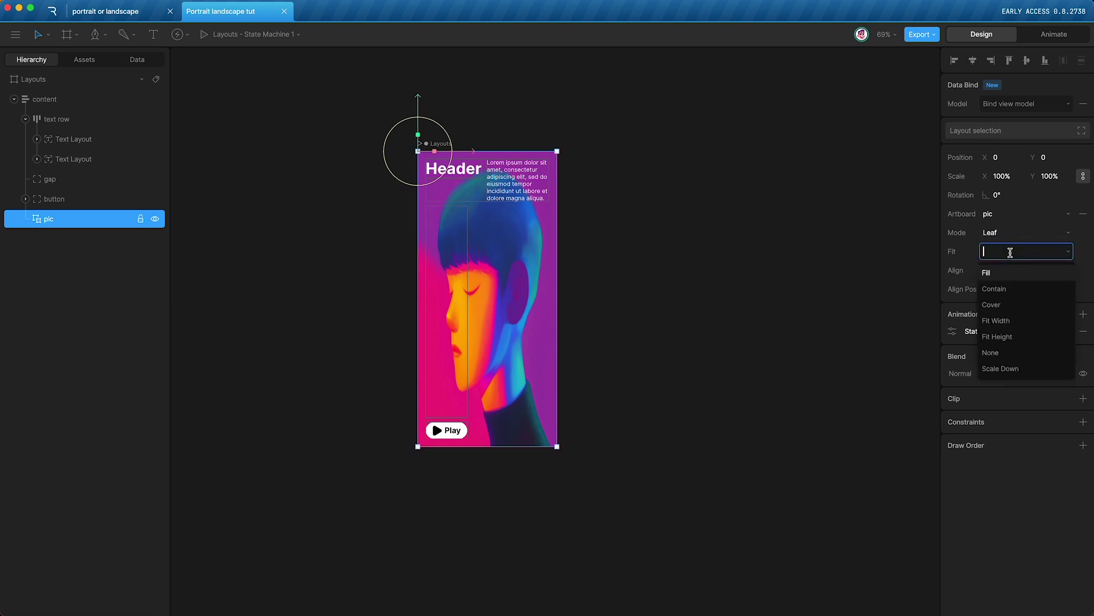
pyautogui.click(1002, 291)
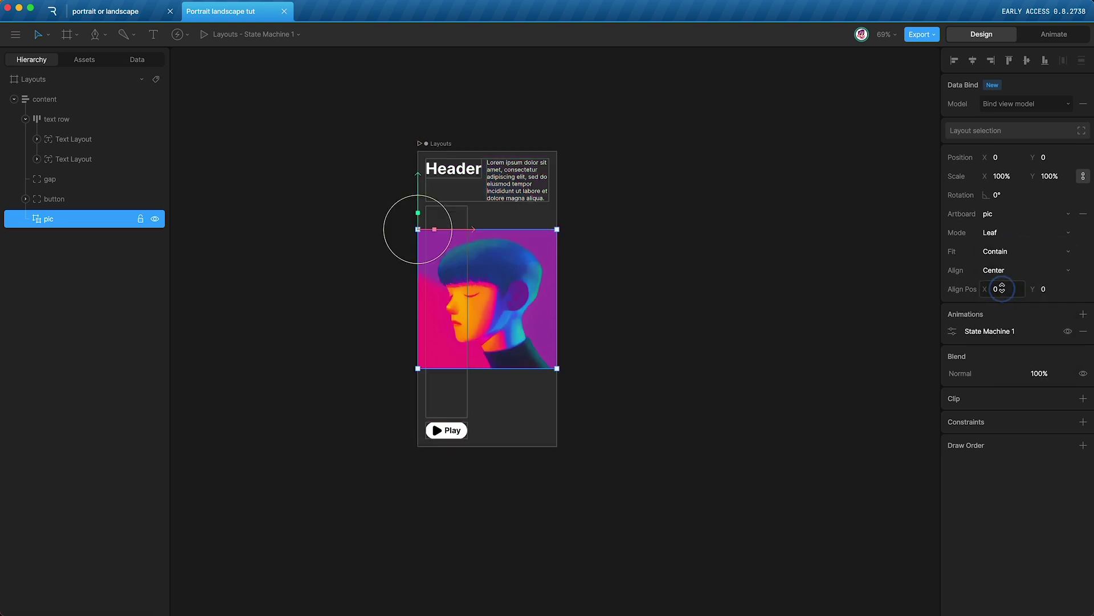
pyautogui.click(437, 147)
pyautogui.moveTo(557, 447)
pyautogui.mouseDown()
pyautogui.moveTo(729, 323)
pyautogui.moveTo(813, 316)
pyautogui.moveTo(587, 353)
pyautogui.moveTo(559, 469)
pyautogui.moveTo(561, 385)
pyautogui.moveTo(696, 274)
pyautogui.moveTo(730, 285)
pyautogui.moveTo(557, 379)
pyautogui.moveTo(564, 473)
pyautogui.moveTo(682, 265)
pyautogui.moveTo(733, 266)
pyautogui.moveTo(546, 449)
pyautogui.moveTo(557, 423)
pyautogui.moveTo(553, 446)
pyautogui.mouseUp()
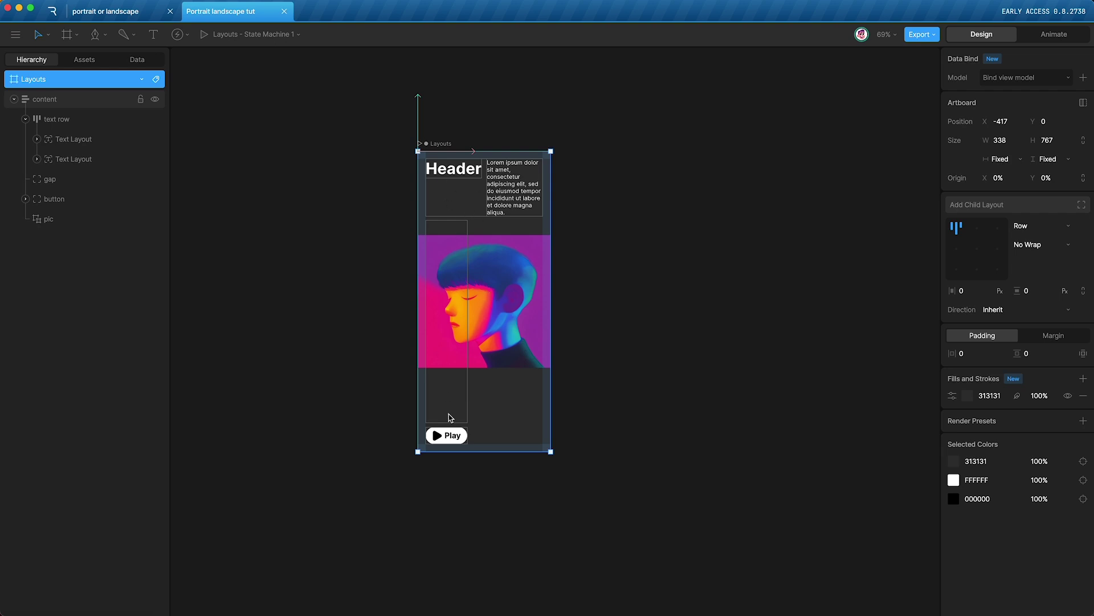
# - Switch pic's Fit to Cover and resize the card to 405×849
pyautogui.click(487, 354)
pyautogui.click(1008, 251)
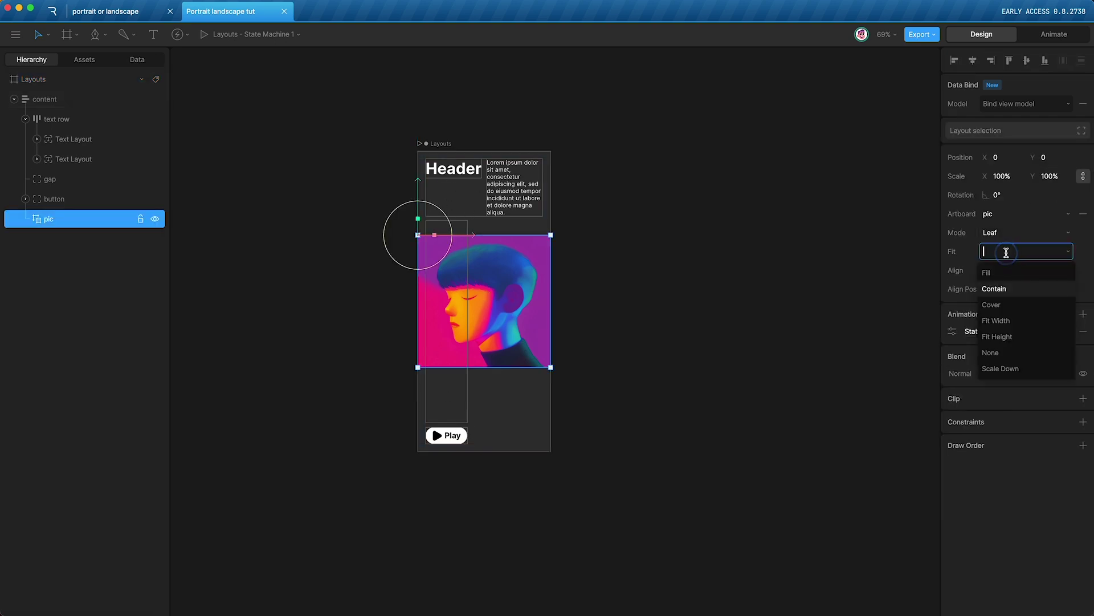
pyautogui.click(1005, 306)
pyautogui.click(553, 454)
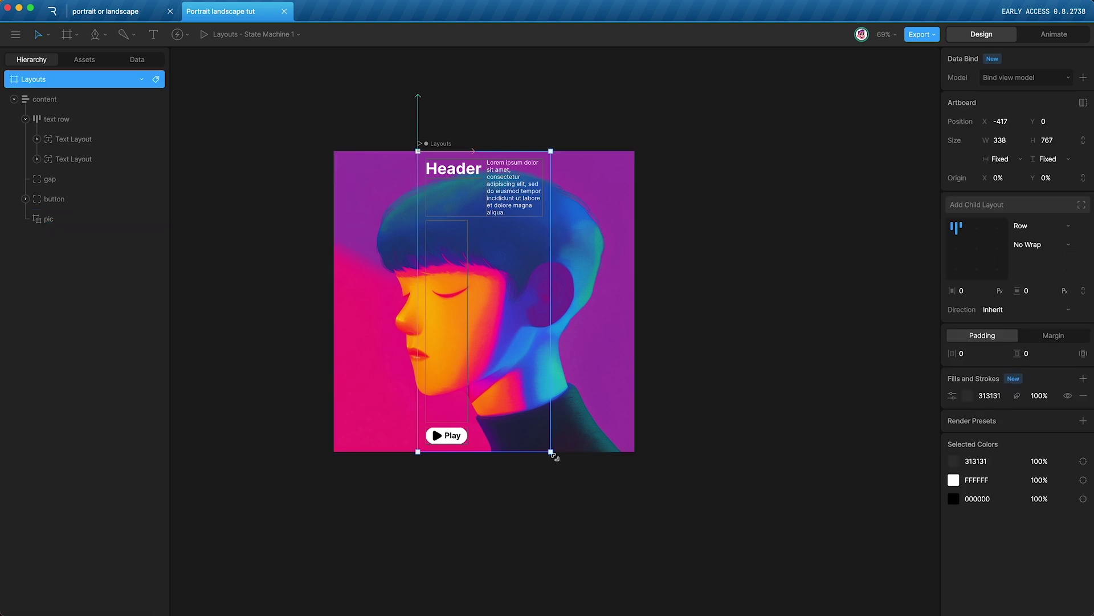
pyautogui.moveTo(552, 455); pyautogui.dragTo(577, 483)
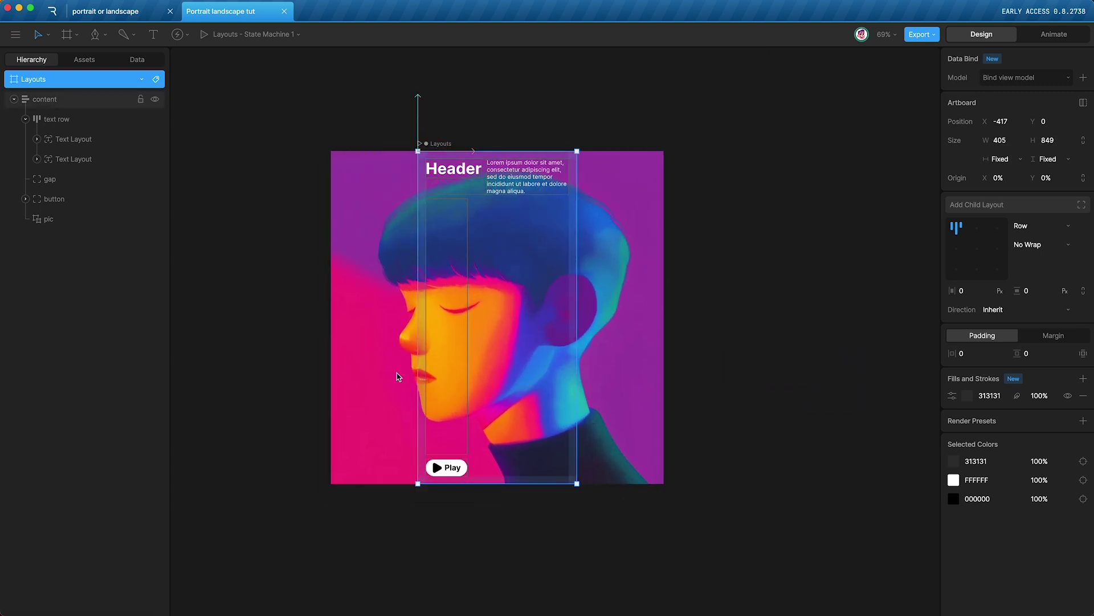
# - Enable Clip on content with a 30 corner radius, then stretch the Layouts card to 362×928
pyautogui.click(35, 99)
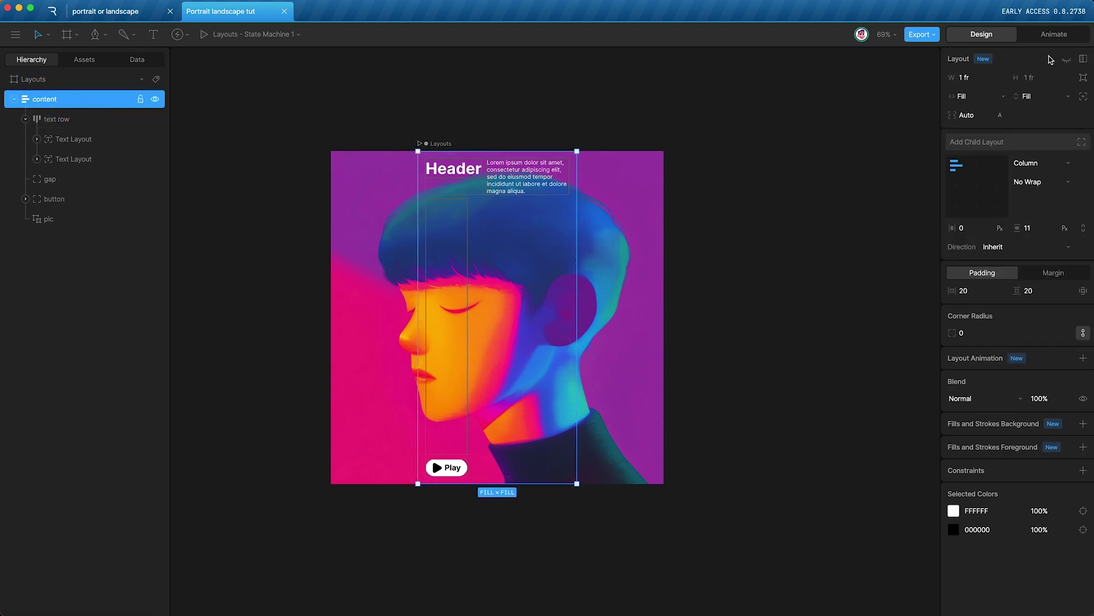
pyautogui.click(1083, 59)
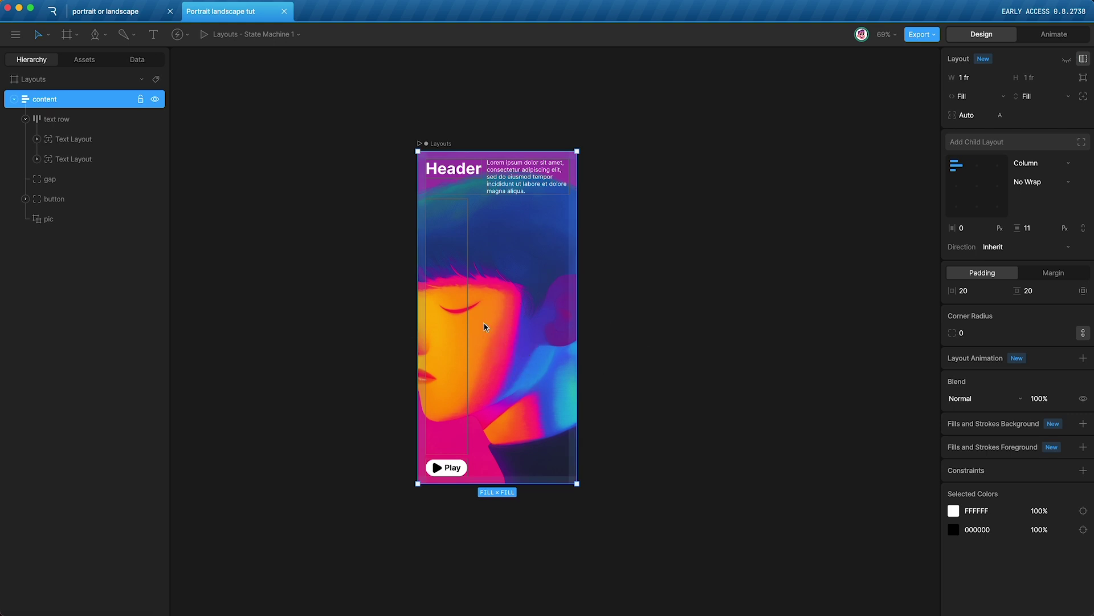
pyautogui.click(977, 333)
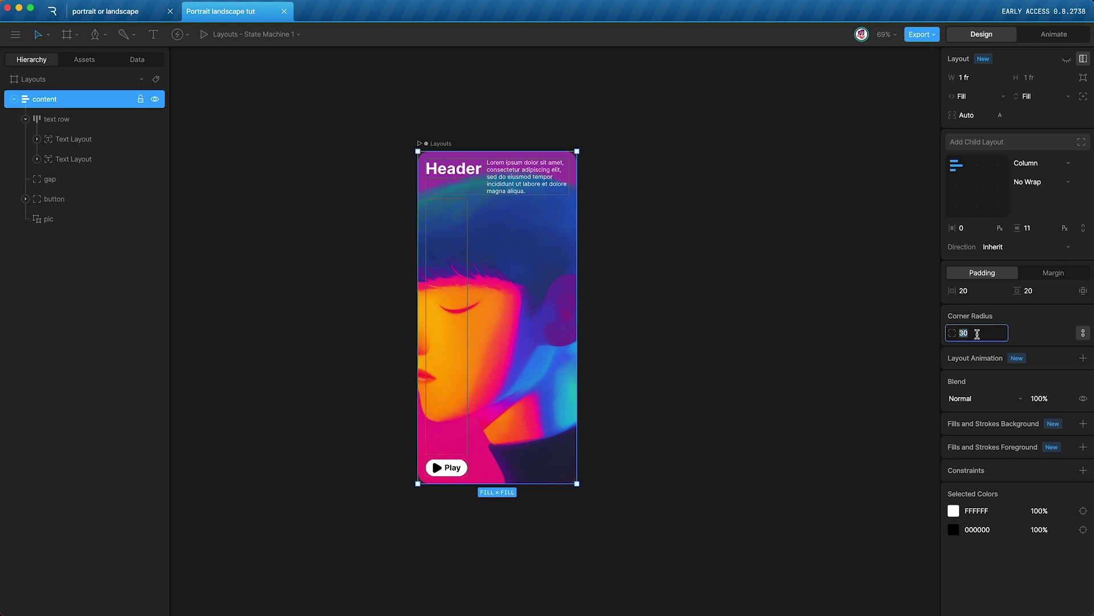
pyautogui.press('Return')
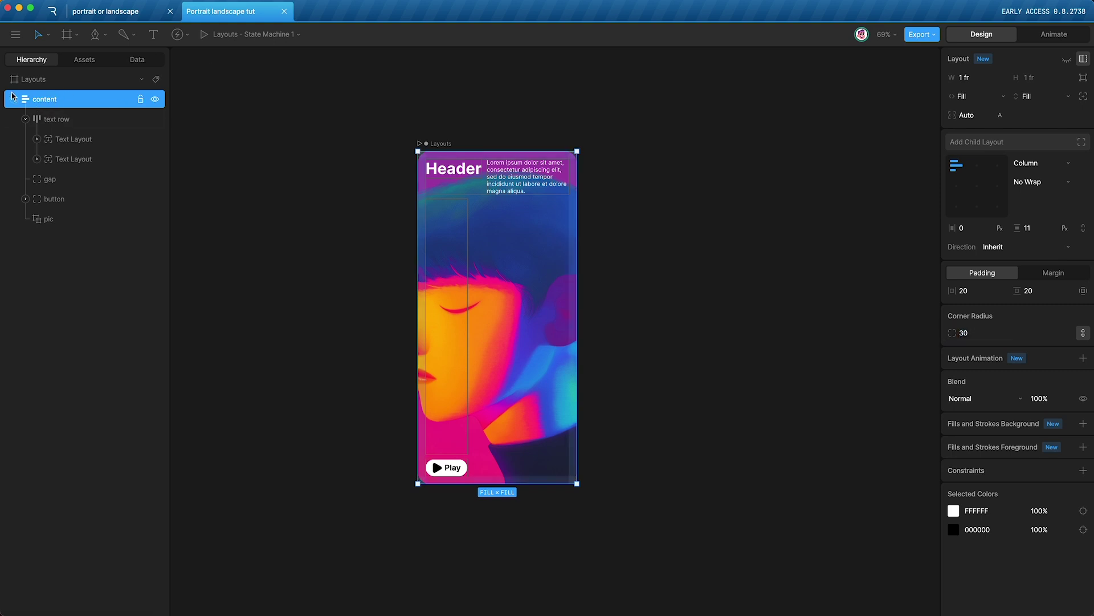
pyautogui.click(44, 79)
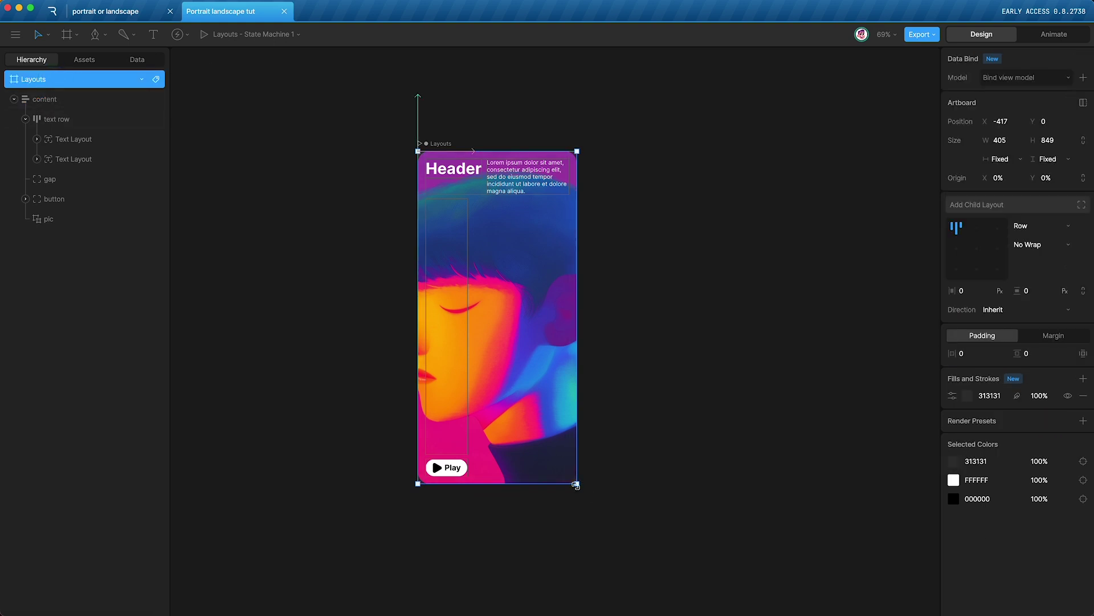
pyautogui.moveTo(577, 484); pyautogui.dragTo(562, 514)
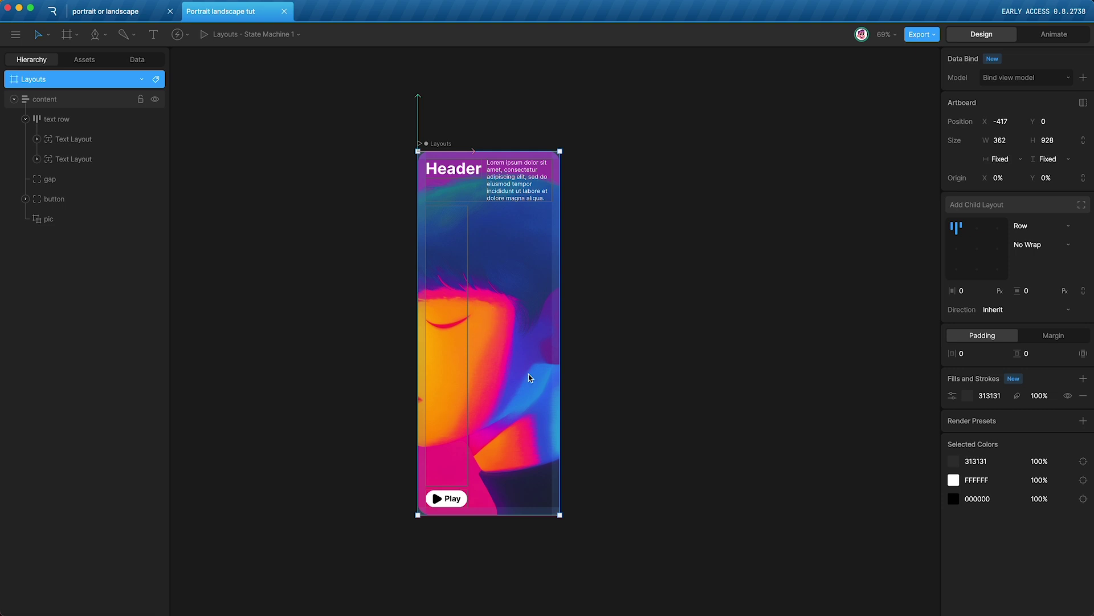
# - Set the nested pic's Align Pos X to -0.5
pyautogui.moveTo(560, 515)
pyautogui.mouseDown()
pyautogui.moveTo(635, 430)
pyautogui.moveTo(773, 226)
pyautogui.moveTo(782, 230)
pyautogui.moveTo(809, 257)
pyautogui.moveTo(577, 428)
pyautogui.moveTo(565, 526)
pyautogui.mouseUp()
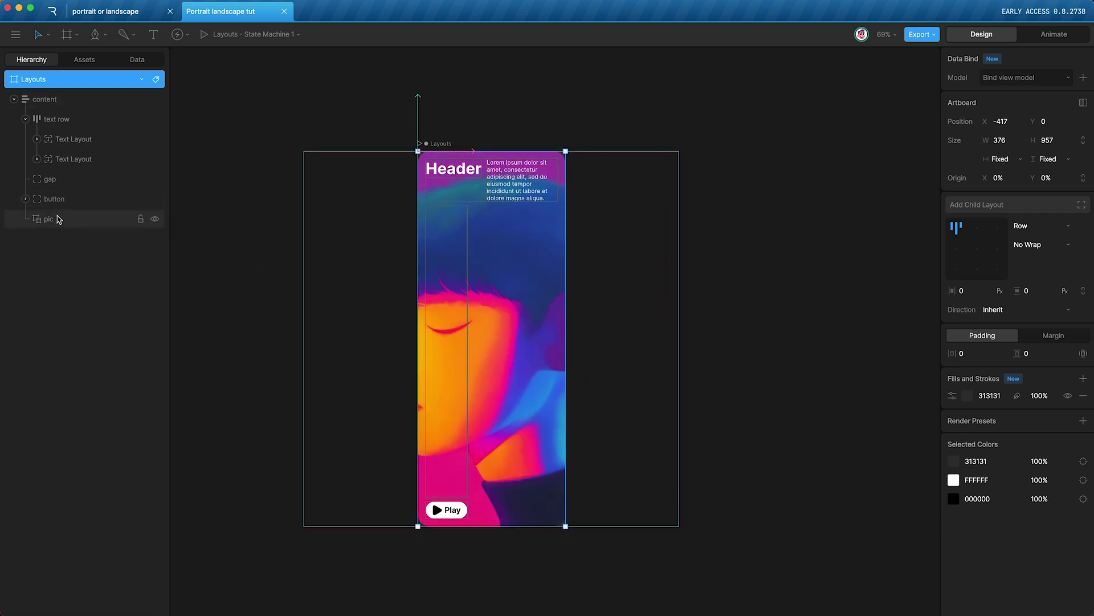
pyautogui.click(76, 221)
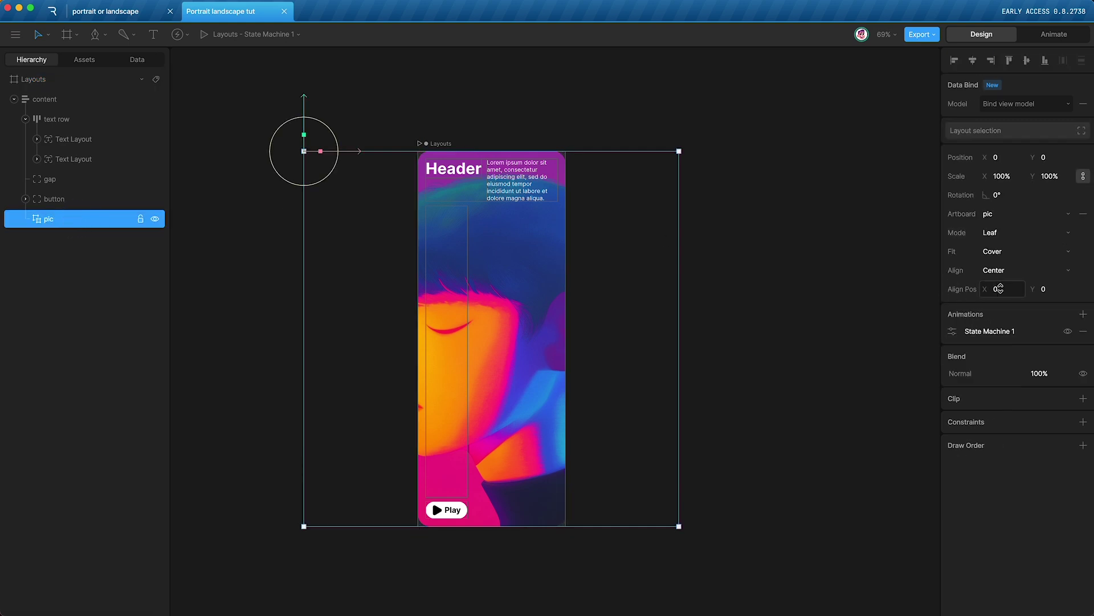
pyautogui.click(1000, 289)
pyautogui.write('0.5')
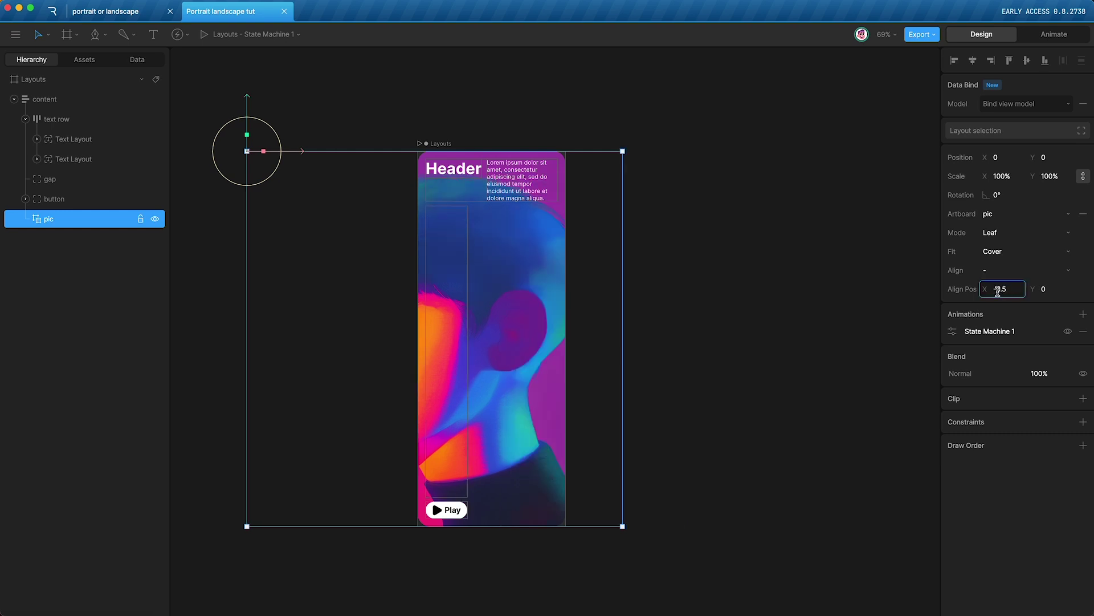
pyautogui.press('Return')
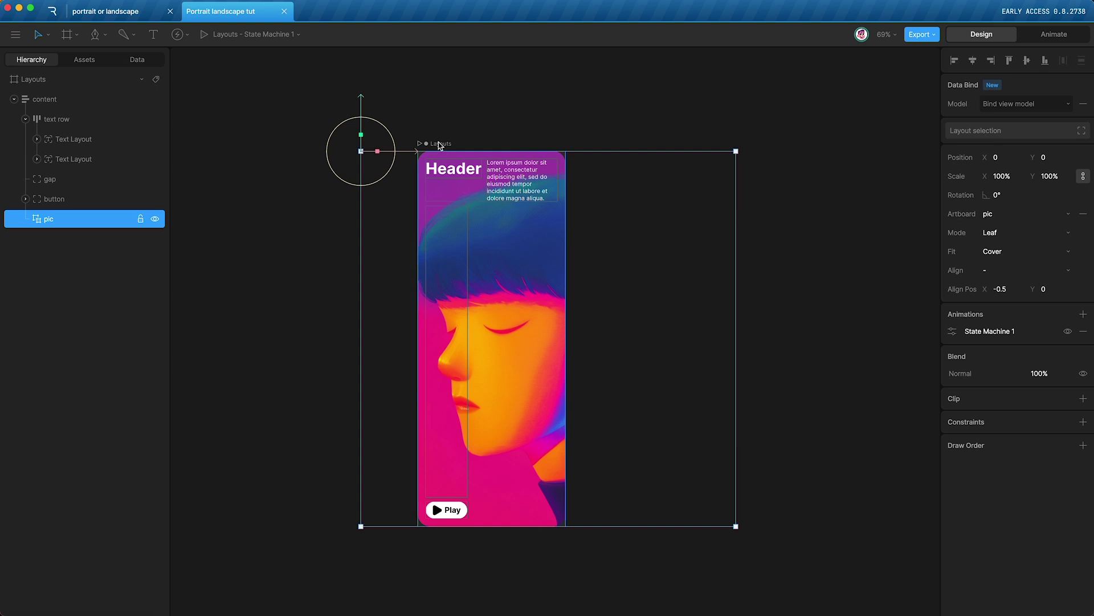
# - Resize the Layouts card to 415×990 and zoom to fit it in view
pyautogui.click(439, 143)
pyautogui.moveTo(566, 525)
pyautogui.mouseDown()
pyautogui.moveTo(645, 408)
pyautogui.moveTo(784, 247)
pyautogui.moveTo(860, 260)
pyautogui.moveTo(672, 423)
pyautogui.moveTo(586, 457)
pyautogui.moveTo(589, 337)
pyautogui.moveTo(594, 593)
pyautogui.moveTo(584, 532)
pyautogui.mouseUp()
pyautogui.click(319, 319)
pyautogui.hotkey('shift', '1')
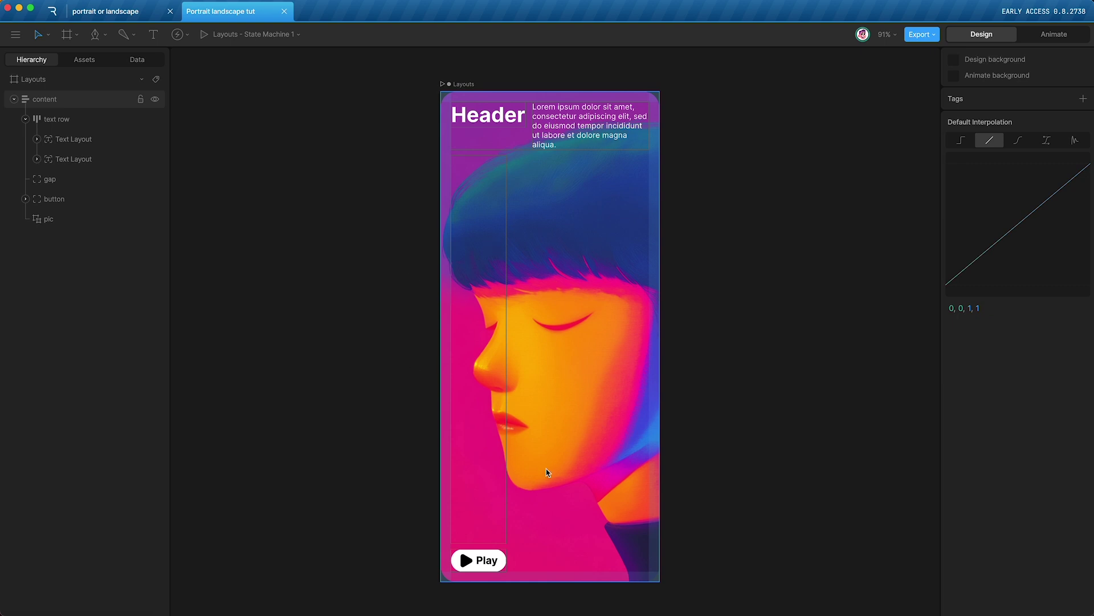
# - Stretch the Layouts card into a wide 1108×316 landscape and select the content layout
pyautogui.click(464, 86)
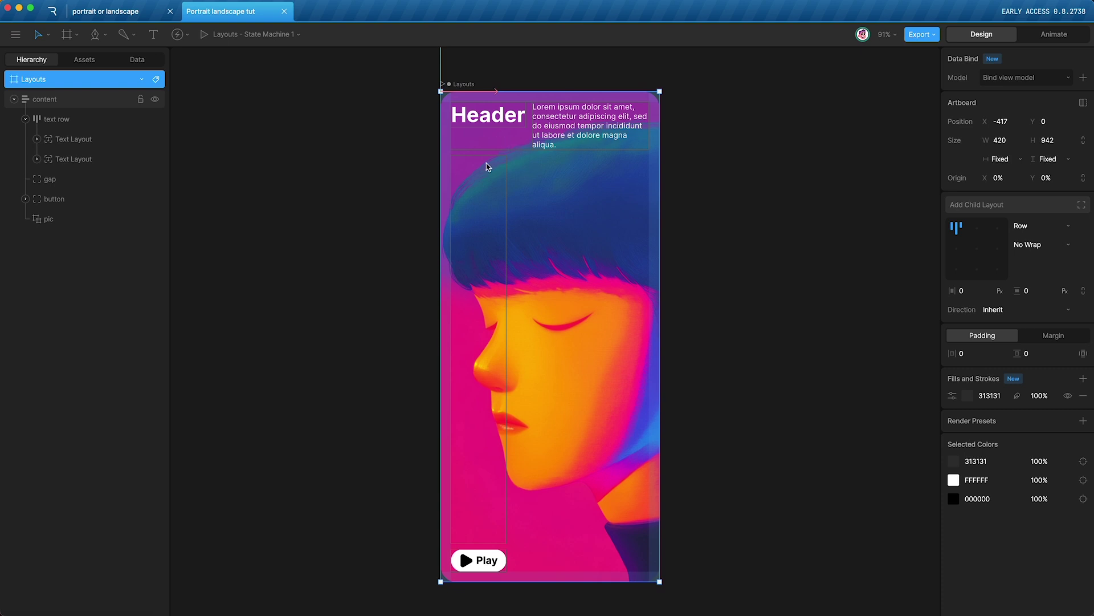
pyautogui.hscroll(5, 487, 163)
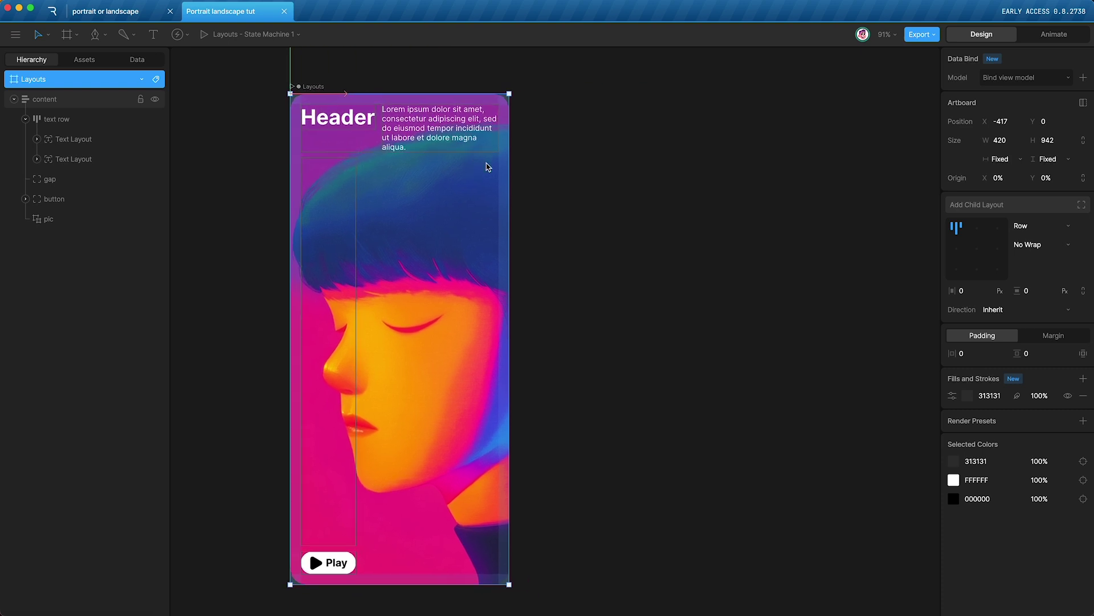
pyautogui.moveTo(494, 582); pyautogui.dragTo(861, 258)
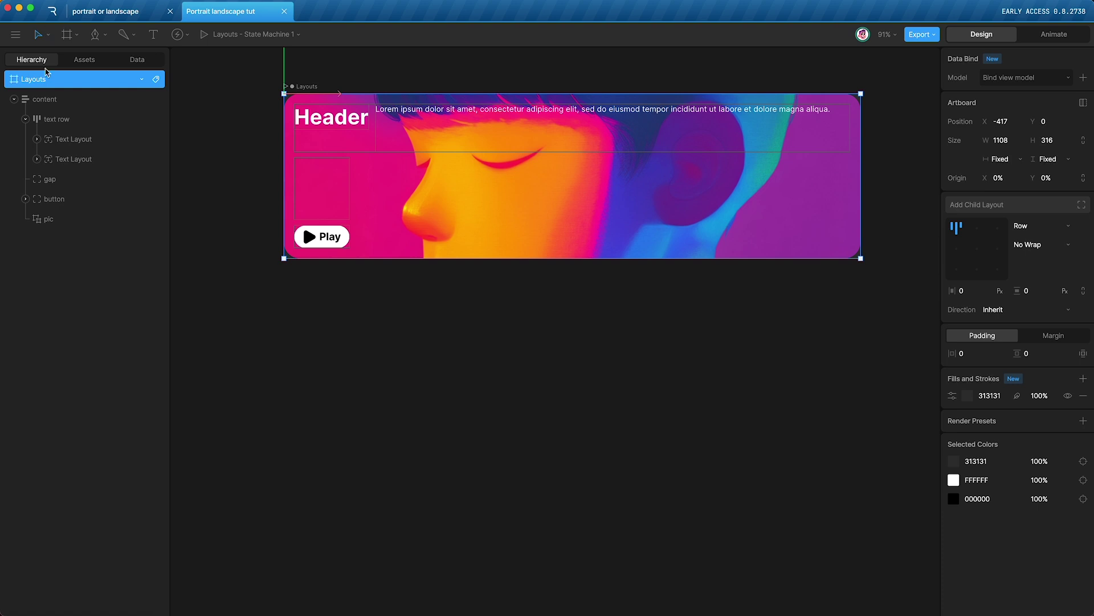
pyautogui.click(59, 100)
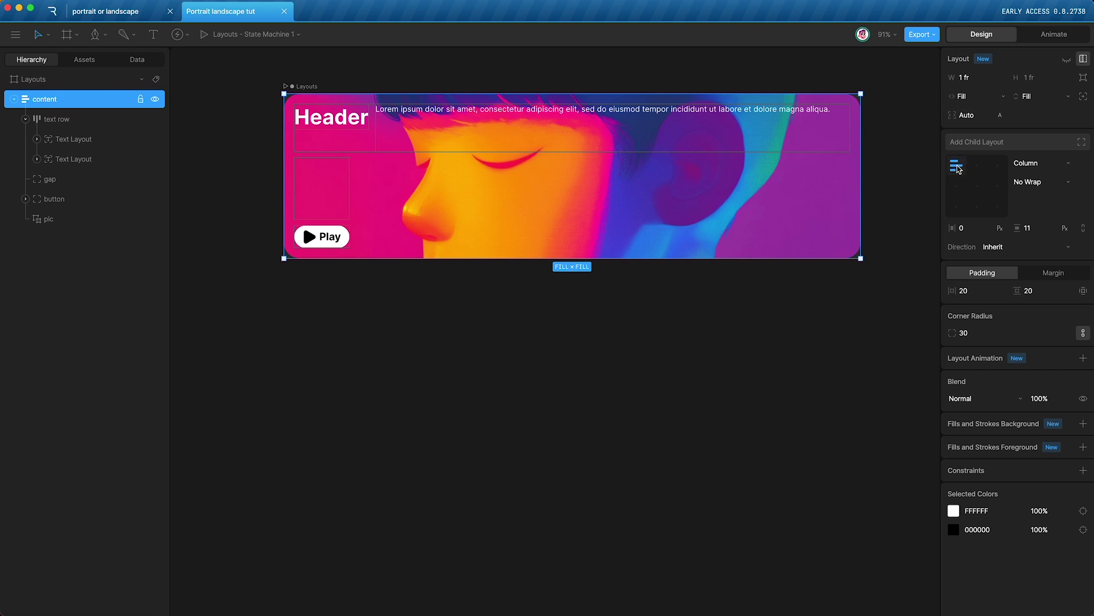
# - Align content's children bottom-right and set the text row direction to Column
pyautogui.click(998, 209)
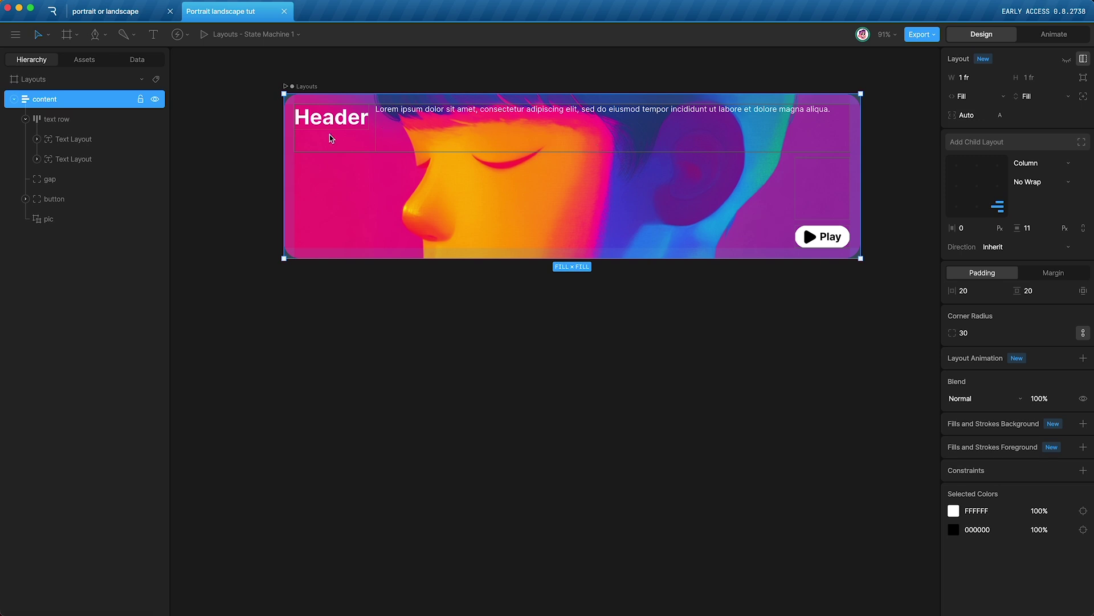
pyautogui.click(76, 113)
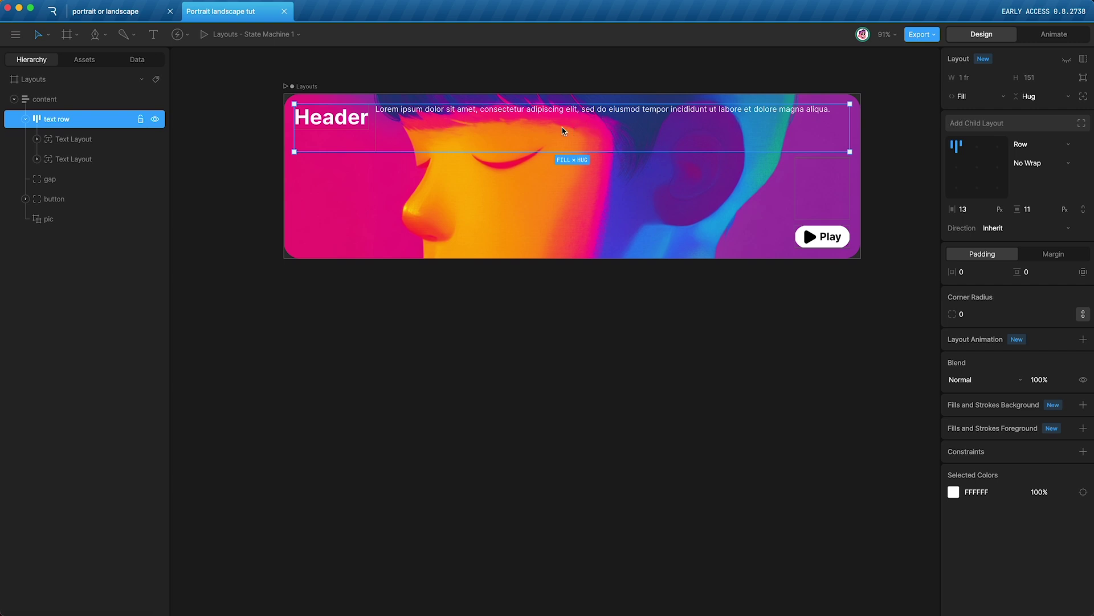
pyautogui.click(1025, 147)
pyautogui.click(1026, 165)
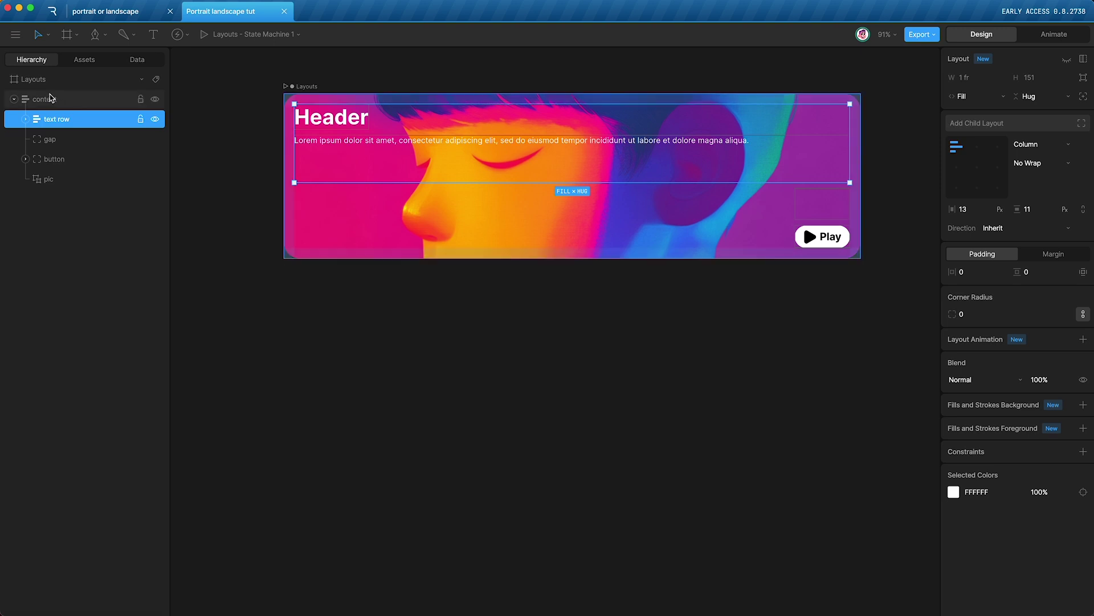
# - Test narrowing the lorem paragraph, undo it, and reshape the card into a tall portrait
pyautogui.click(76, 159)
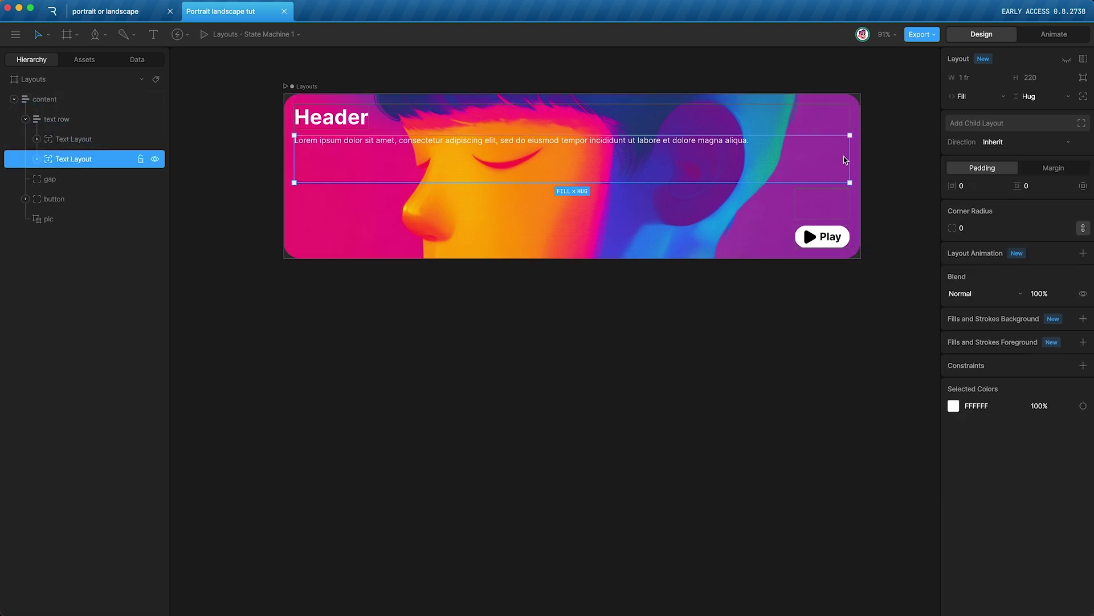
pyautogui.moveTo(850, 157); pyautogui.dragTo(394, 155)
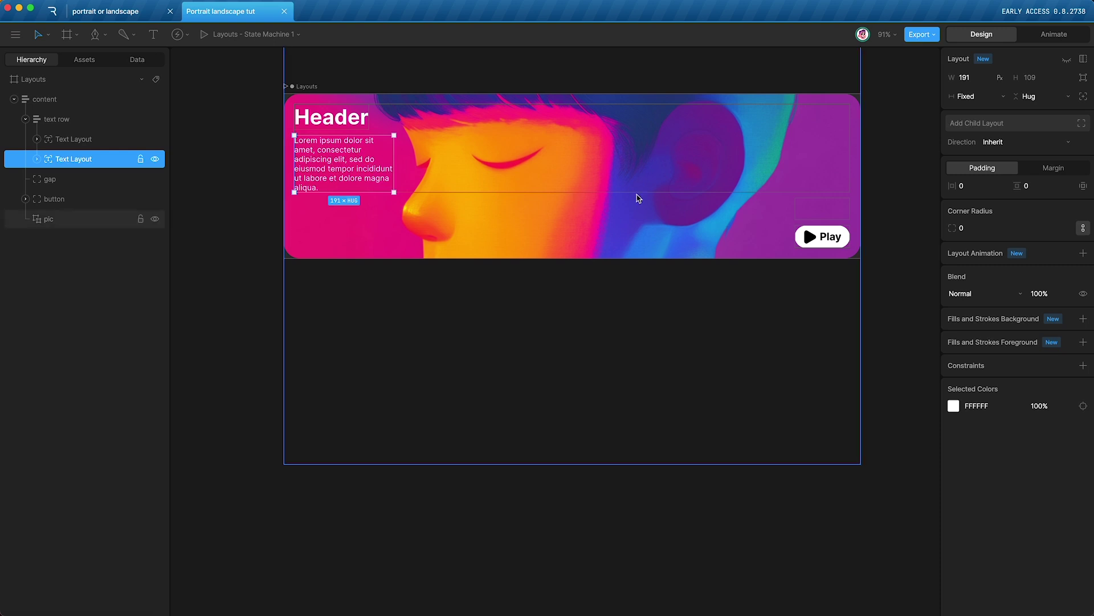
pyautogui.hotkey('ctrl', 'z')
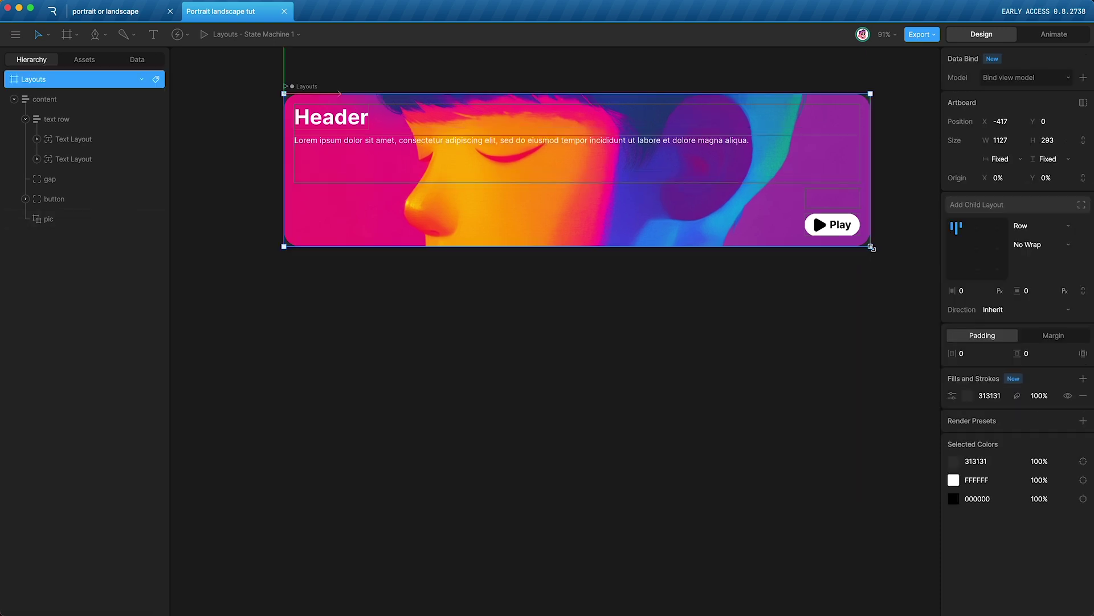
pyautogui.moveTo(872, 248); pyautogui.dragTo(492, 517)
# - Set the text row direction back to Row and align content's children top-left
pyautogui.click(72, 124)
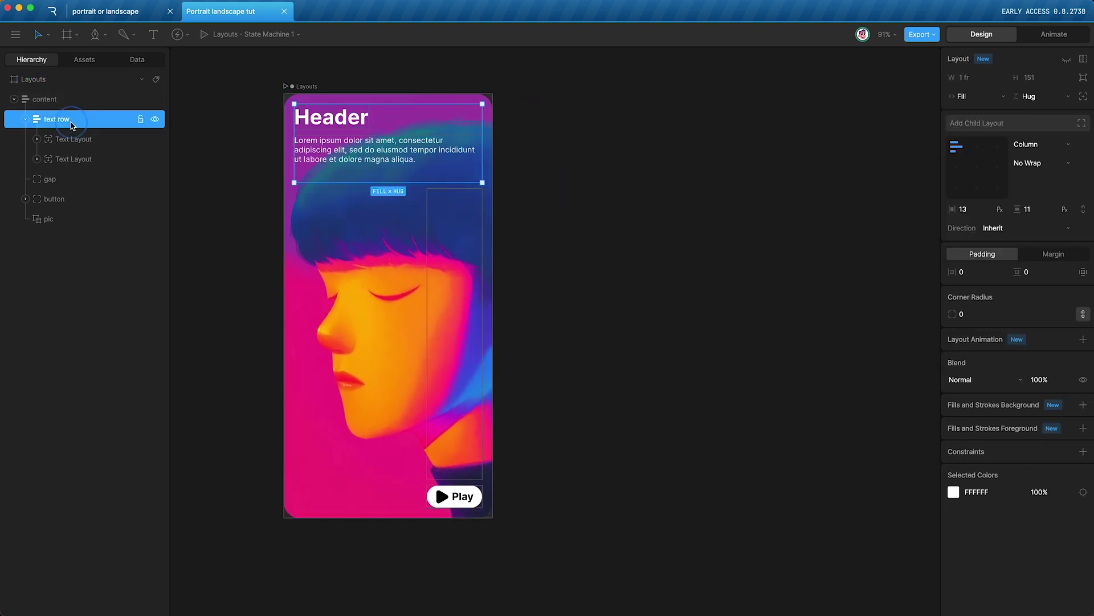
pyautogui.click(1029, 144)
pyautogui.click(1031, 194)
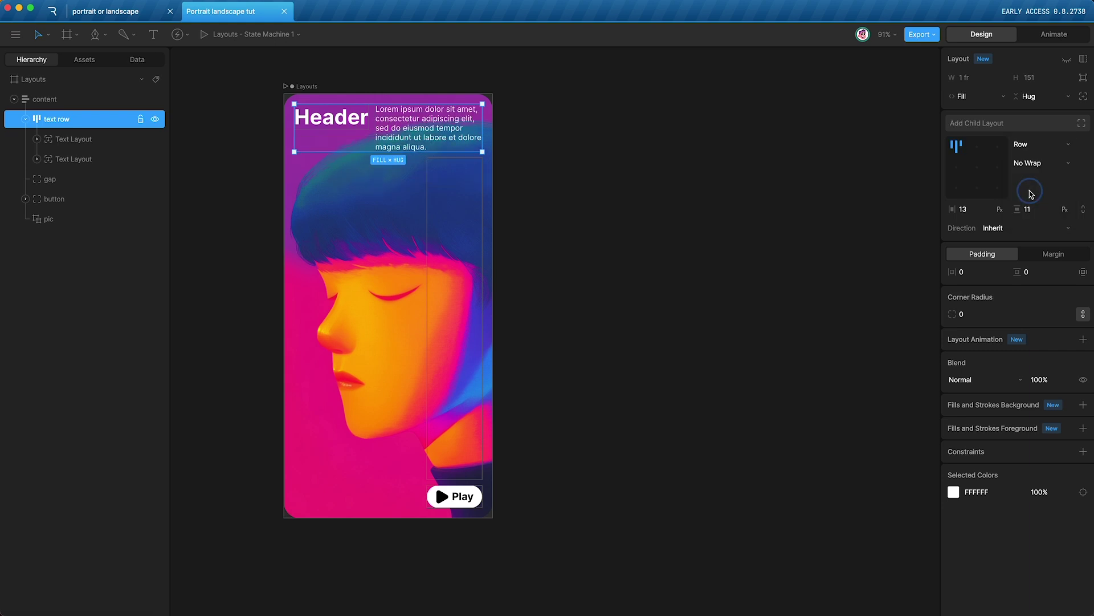
pyautogui.click(68, 99)
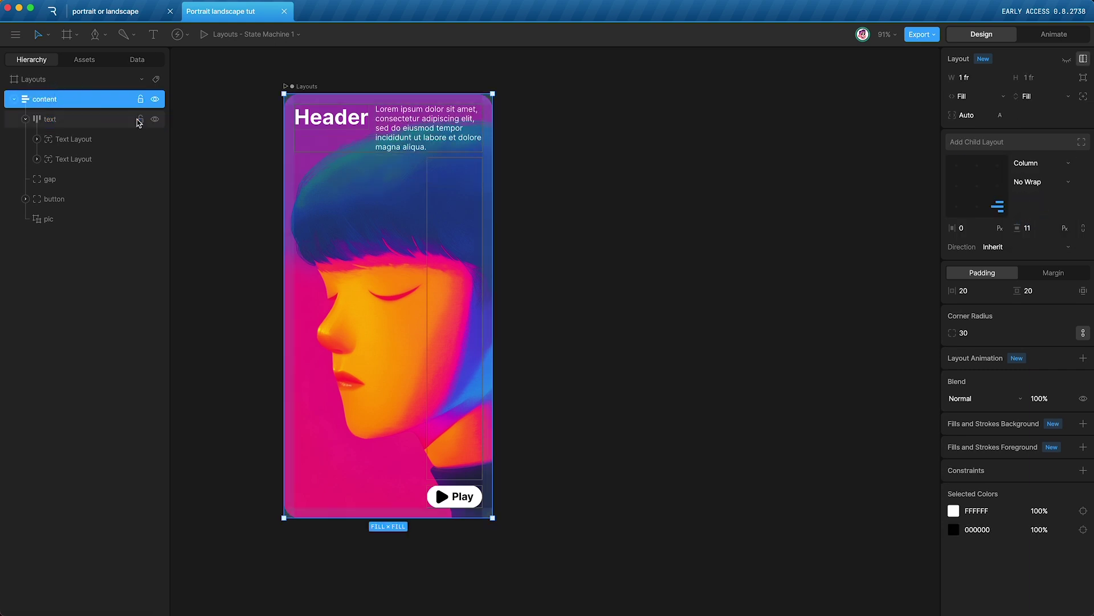
pyautogui.click(954, 169)
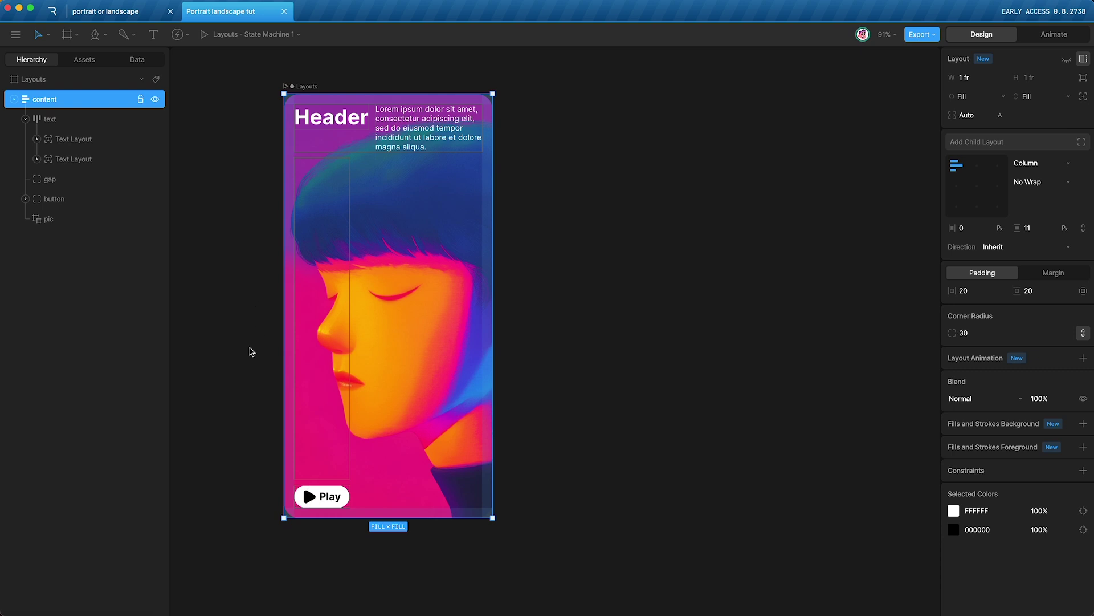
# - In Animate mode, rename Timeline 1 to 'portrait'
pyautogui.press('Tab')
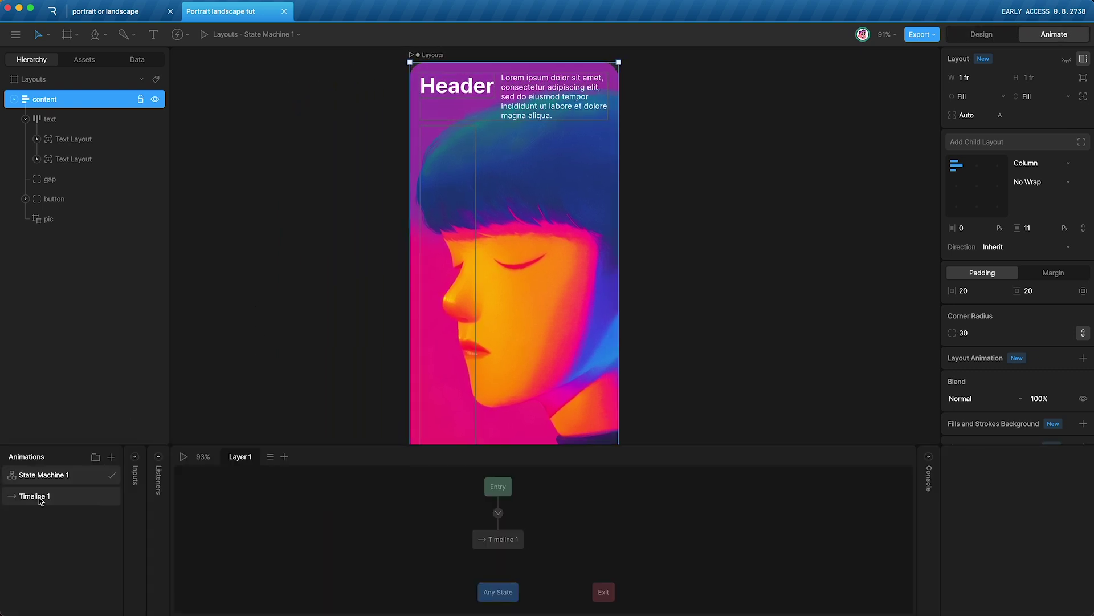
pyautogui.doubleClick(37, 496)
pyautogui.write('portr')
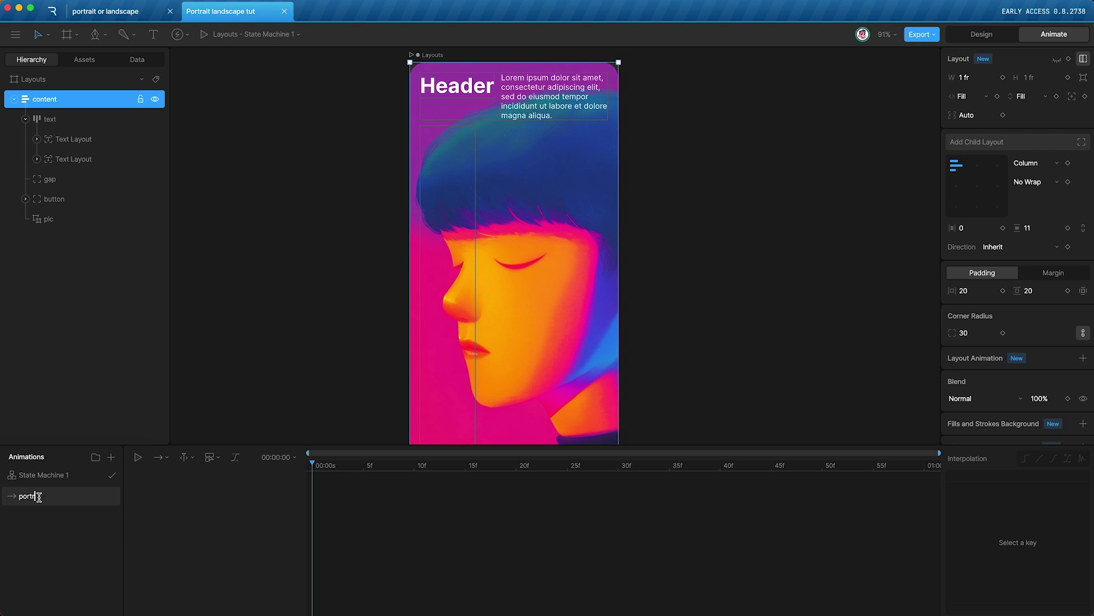
pyautogui.write('ait')
pyautogui.press('Return')
pyautogui.scroll(-3, 496, 330)
pyautogui.scroll(-2, 496, 330)
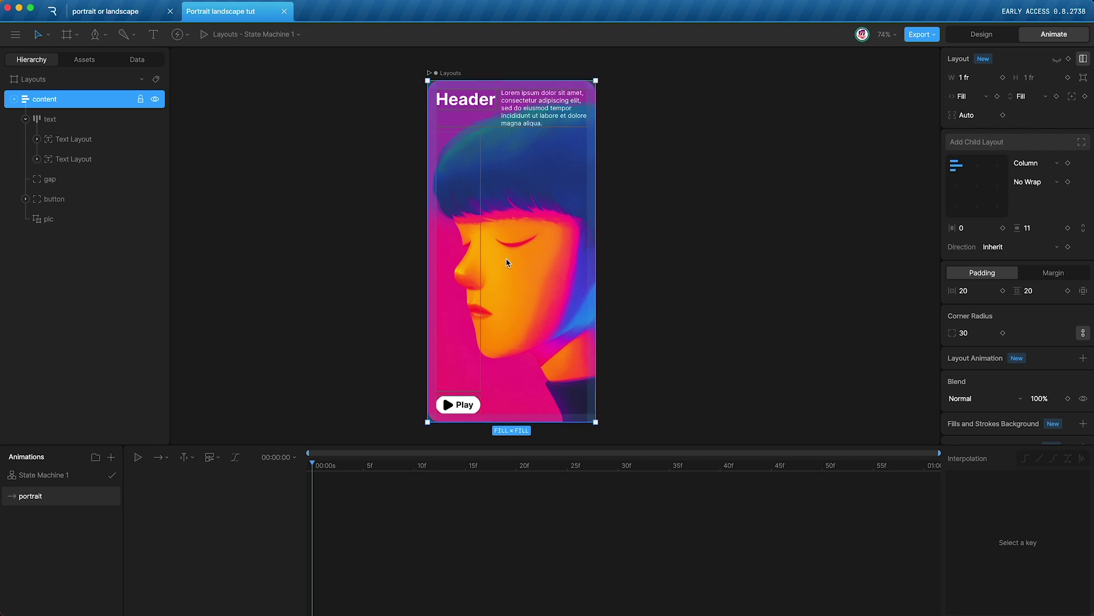
# - Key content's top-left alignment and the text row's Row direction in portrait
pyautogui.click(957, 170)
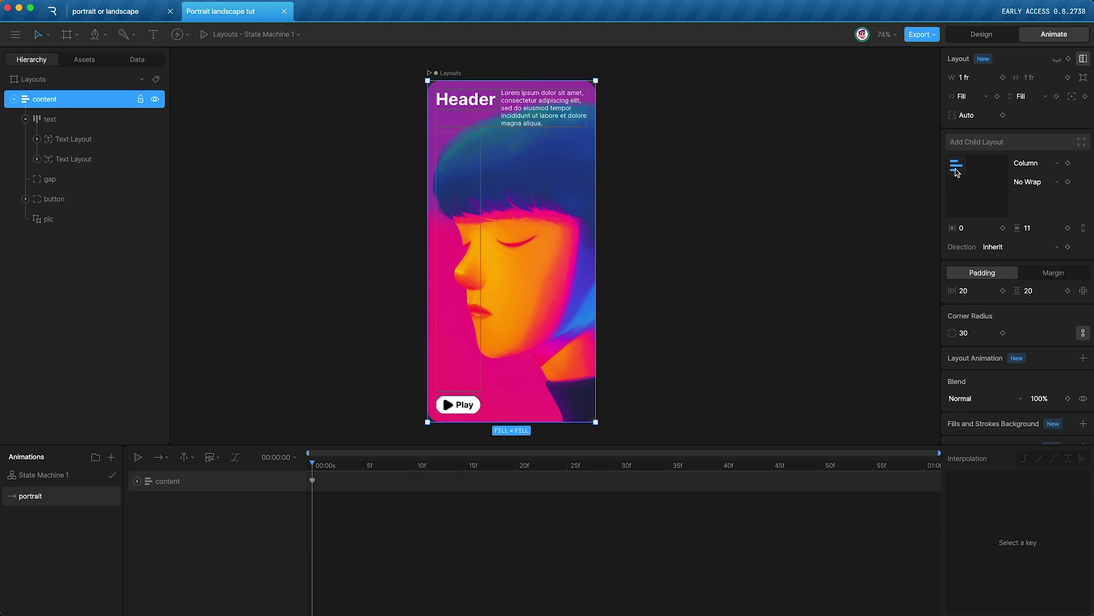
pyautogui.click(80, 122)
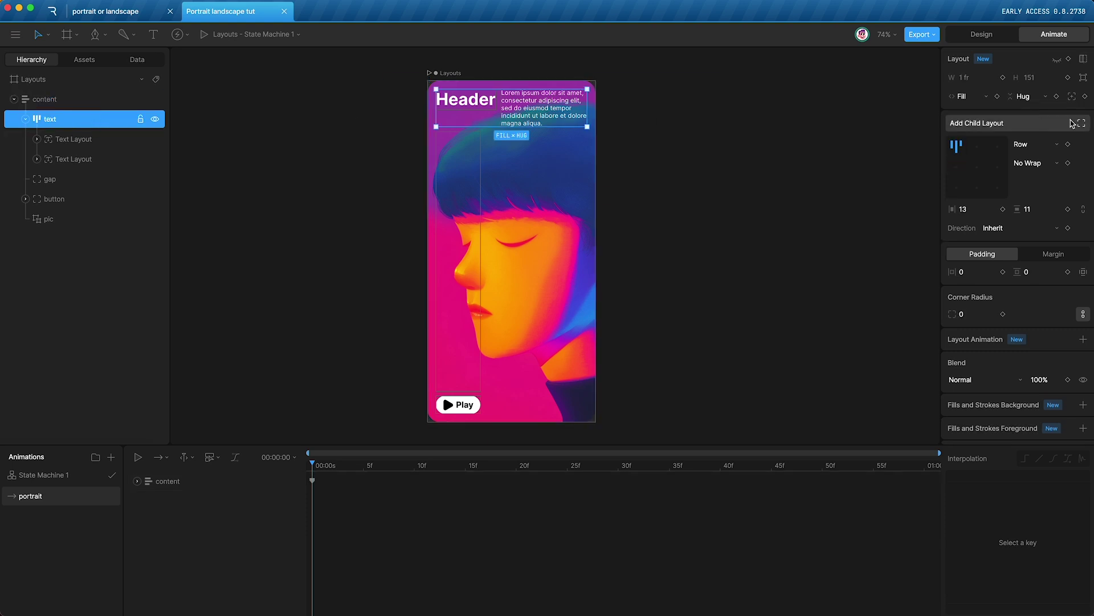
pyautogui.click(1068, 145)
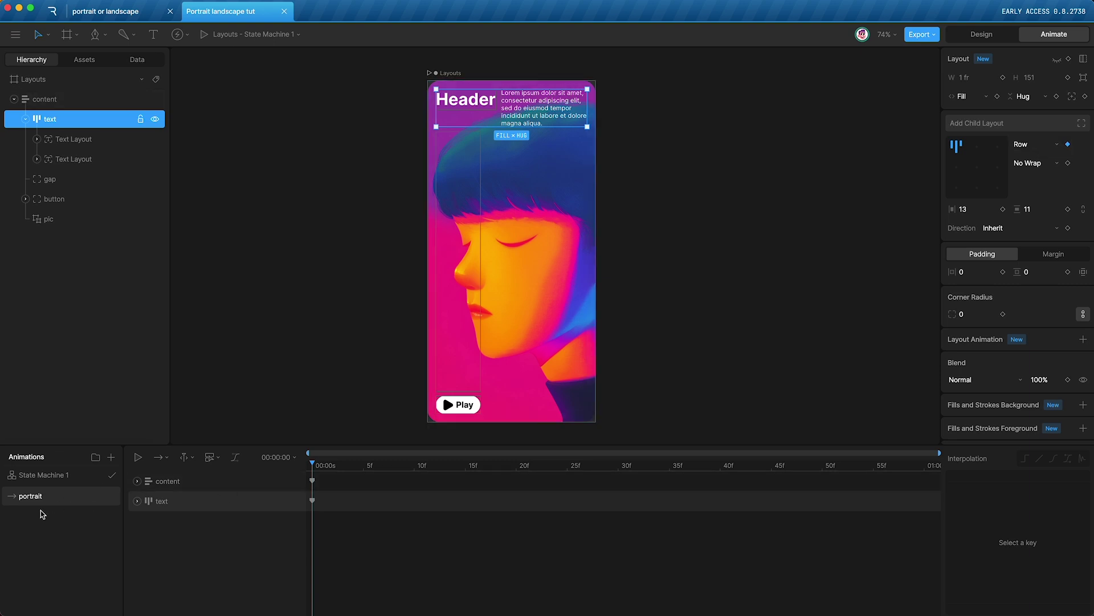
# - Duplicate the portrait animation and rename the copy 'landscape'
pyautogui.rightClick(63, 502)
pyautogui.click(81, 522)
pyautogui.click(29, 497)
pyautogui.doubleClick(28, 498)
pyautogui.write('landscape')
pyautogui.press('Return')
# - Stretch the Layouts artboard in Design mode to a wide 1031×269 strip, then return to Animate mode
pyautogui.press('Tab')
pyautogui.click(312, 275)
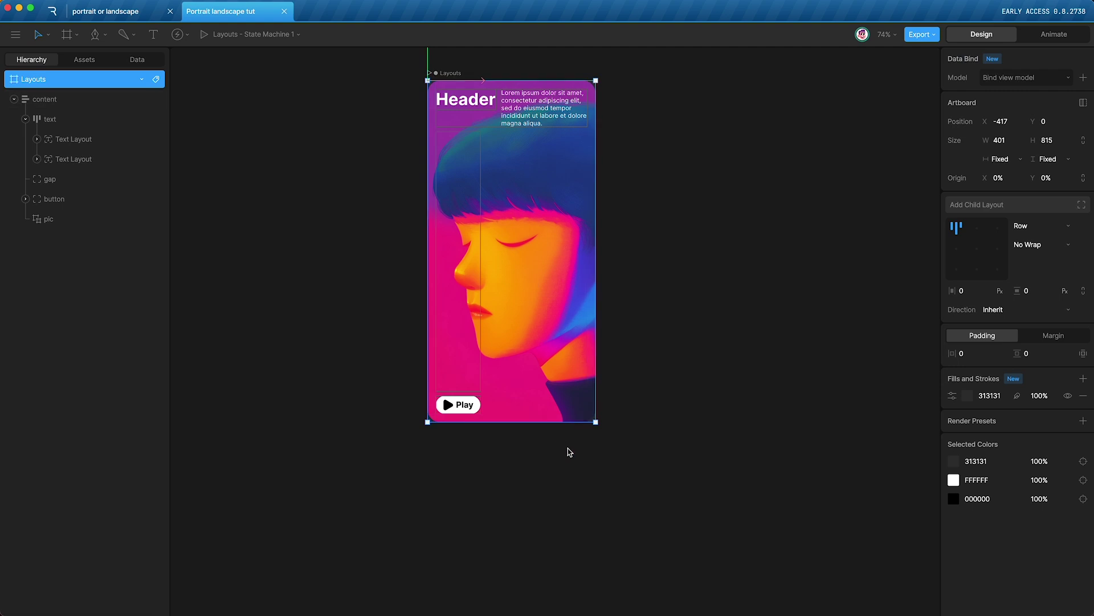
pyautogui.moveTo(596, 422); pyautogui.dragTo(863, 200)
pyautogui.click(865, 195)
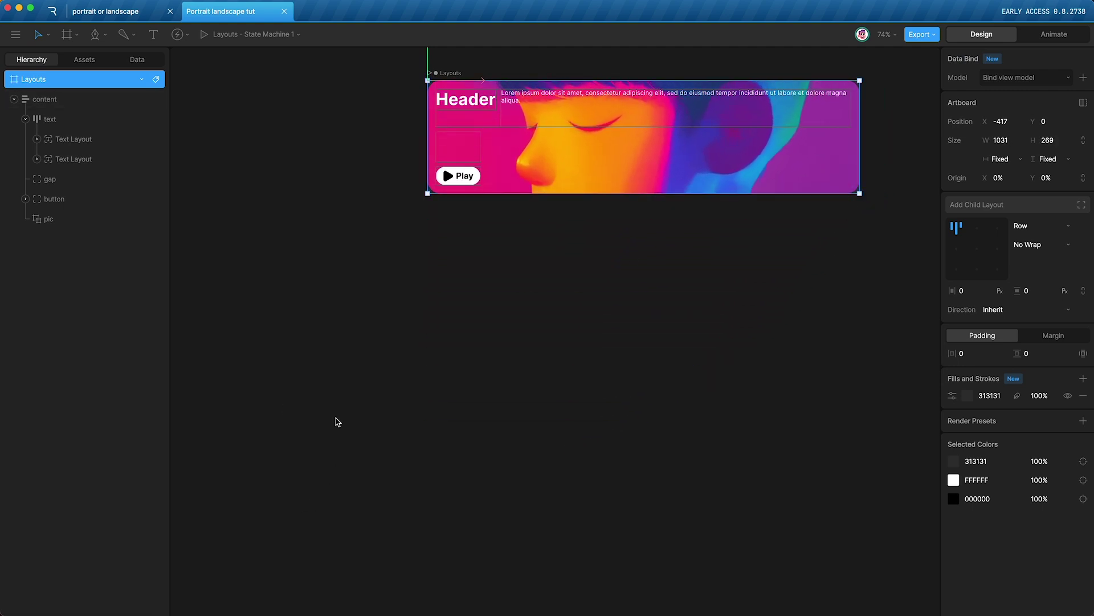
pyautogui.press('Tab')
# - In the landscape animation, key the content layer's alignment to Bottom Right
pyautogui.hscroll(4, 518, 213)
pyautogui.scroll(3, 518, 213)
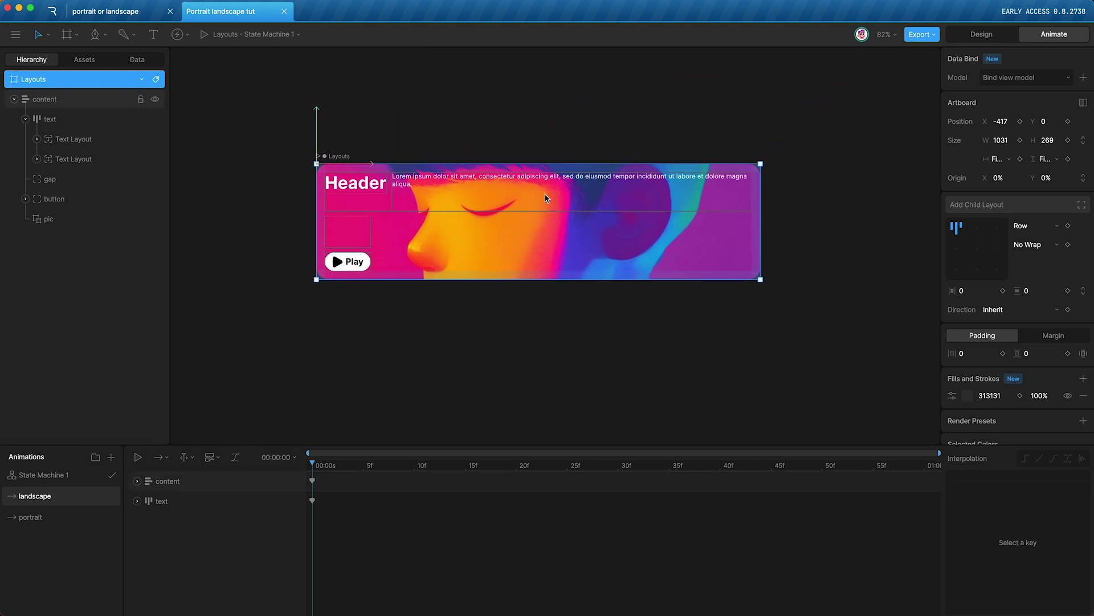
pyautogui.click(406, 368)
pyautogui.hotkey('shift', '1')
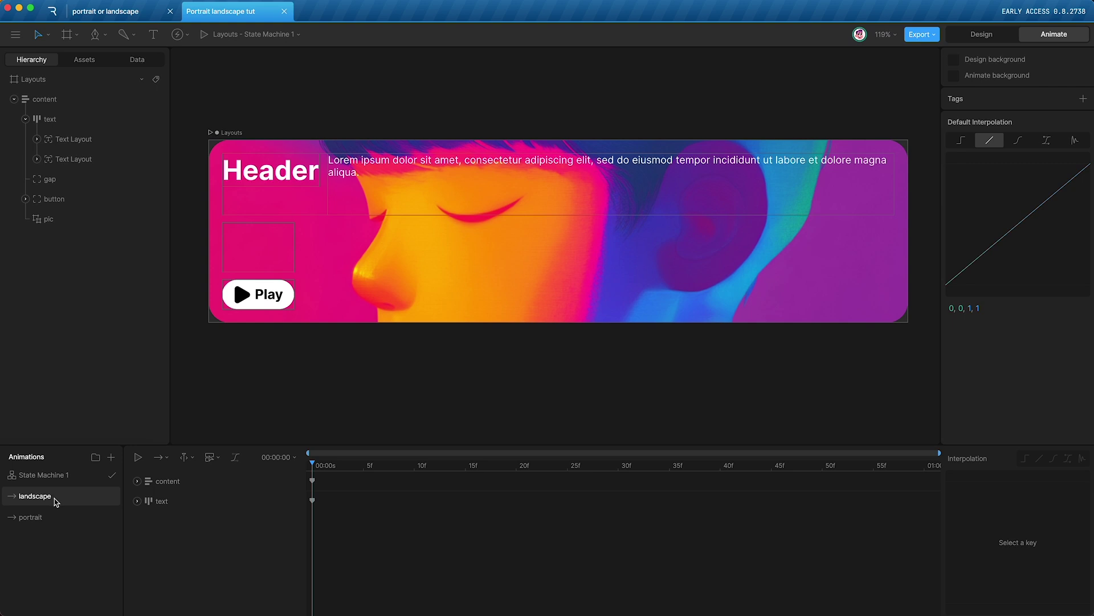
pyautogui.click(220, 480)
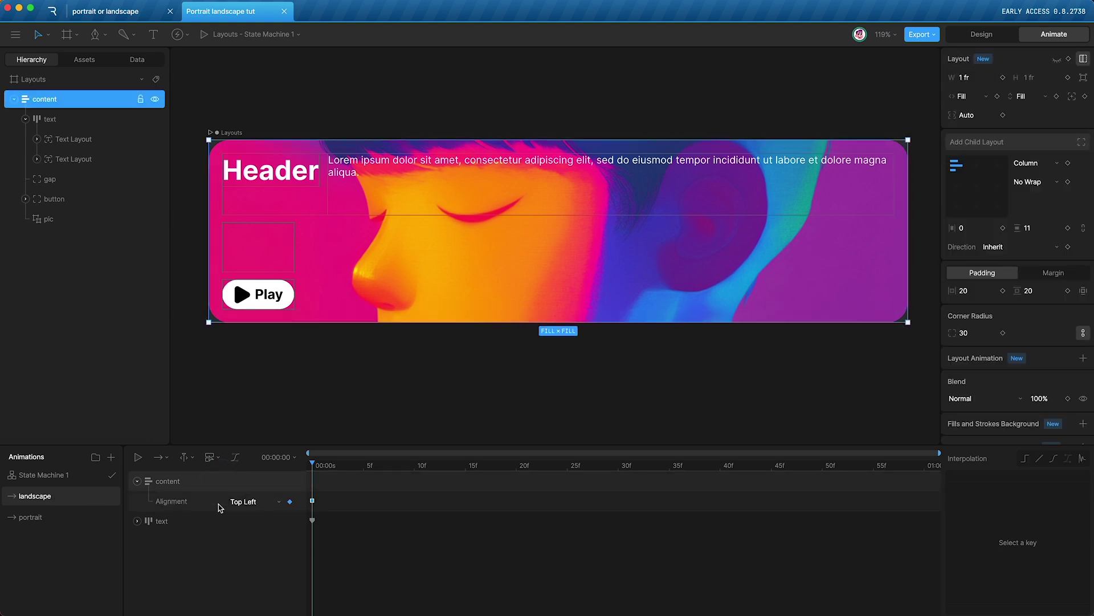
pyautogui.click(252, 501)
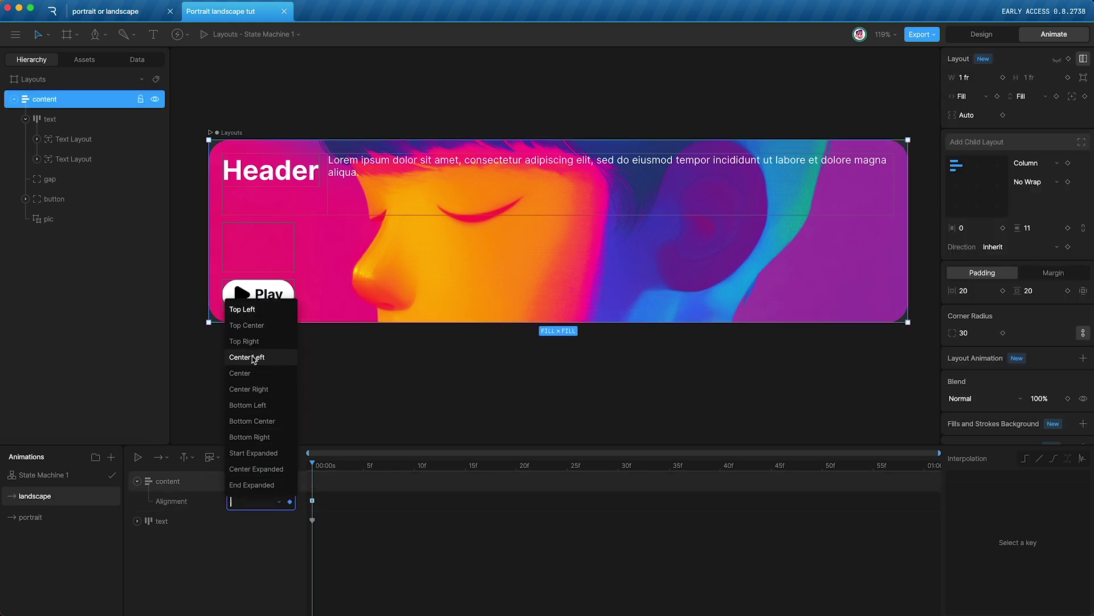
pyautogui.click(252, 437)
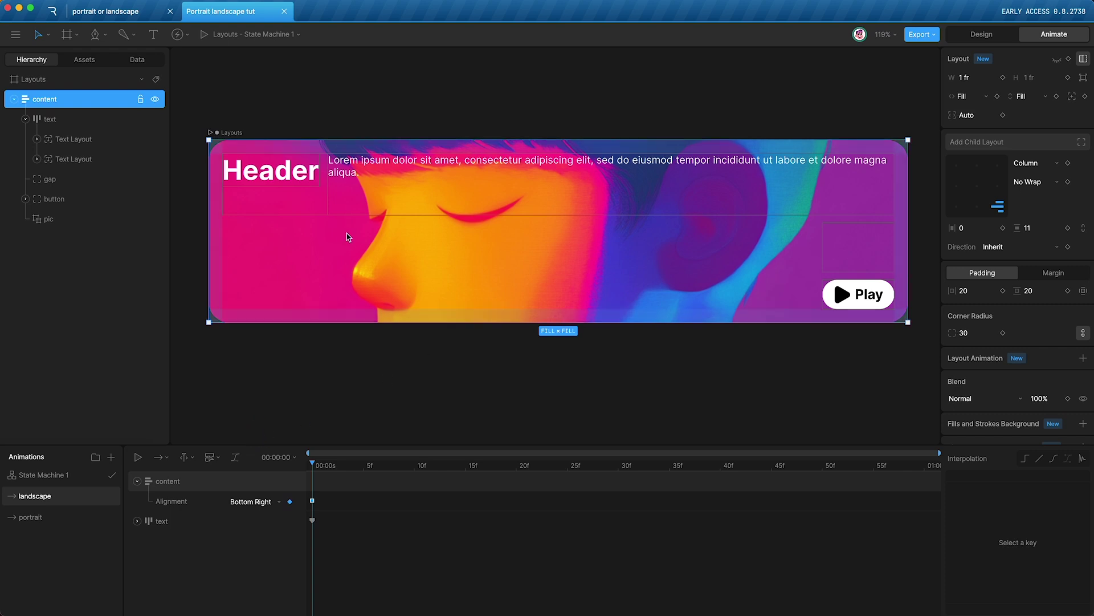
# - Key the text row to Column direction and the lorem paragraph to a fixed 168 width
pyautogui.click(180, 523)
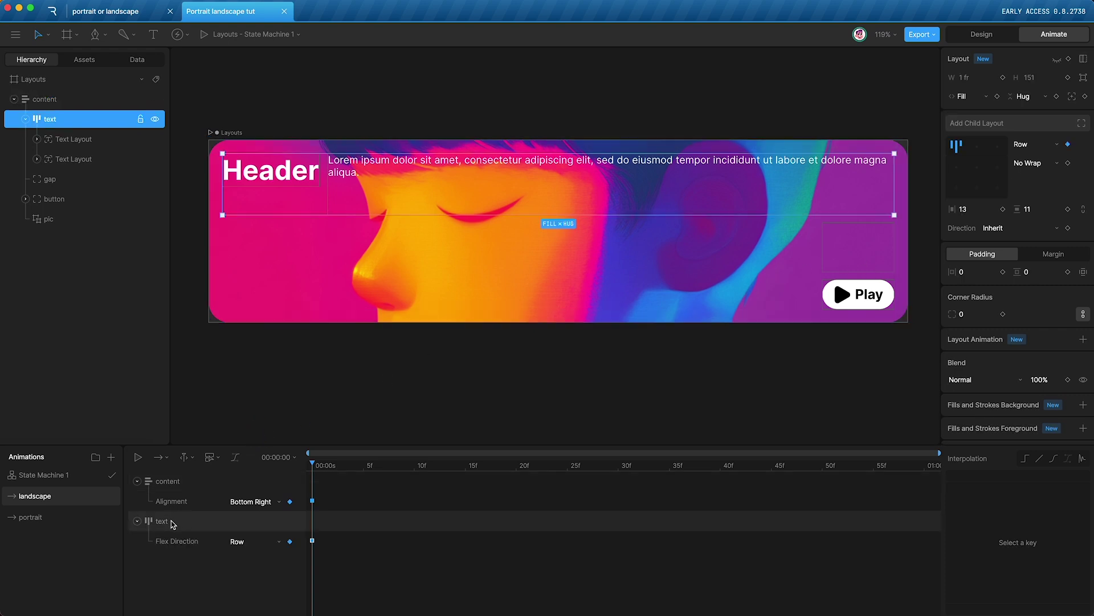
pyautogui.click(251, 541)
pyautogui.click(244, 478)
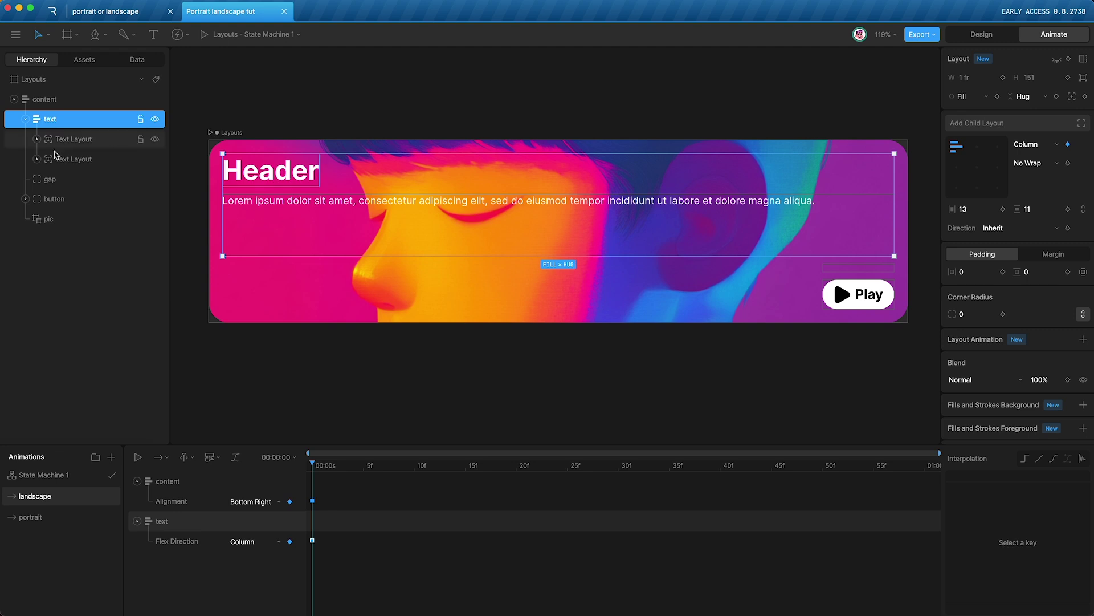
pyautogui.press('Escape')
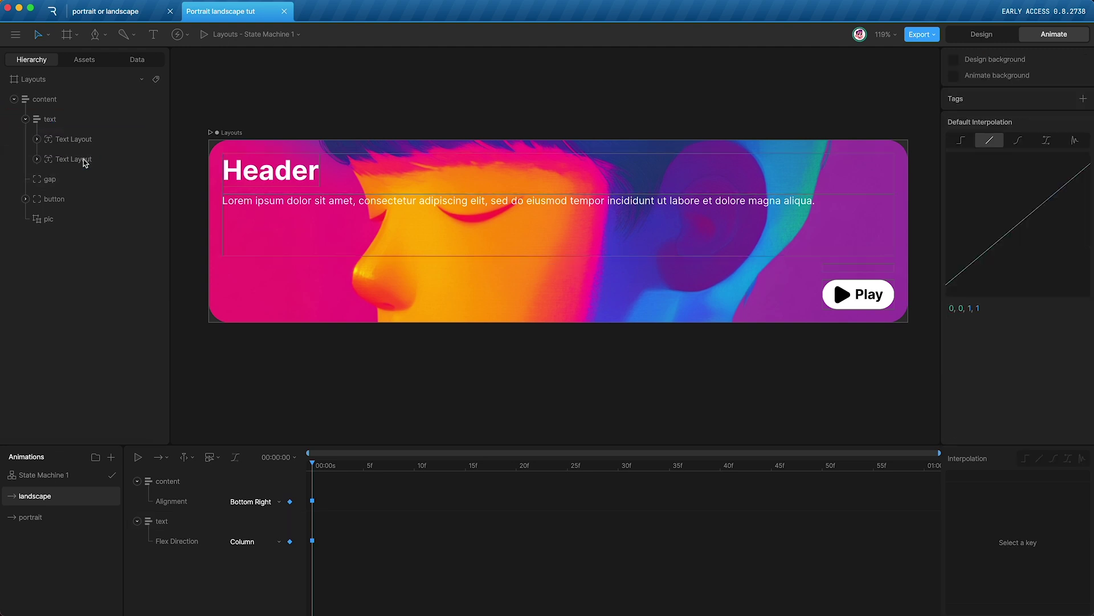
pyautogui.click(84, 162)
pyautogui.click(962, 95)
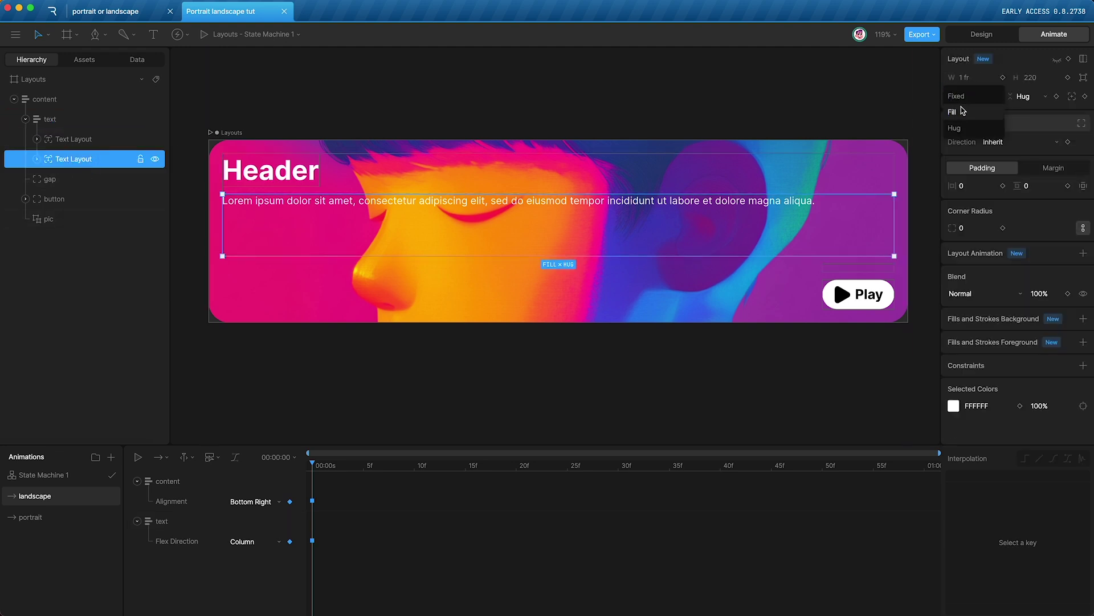
pyautogui.click(957, 96)
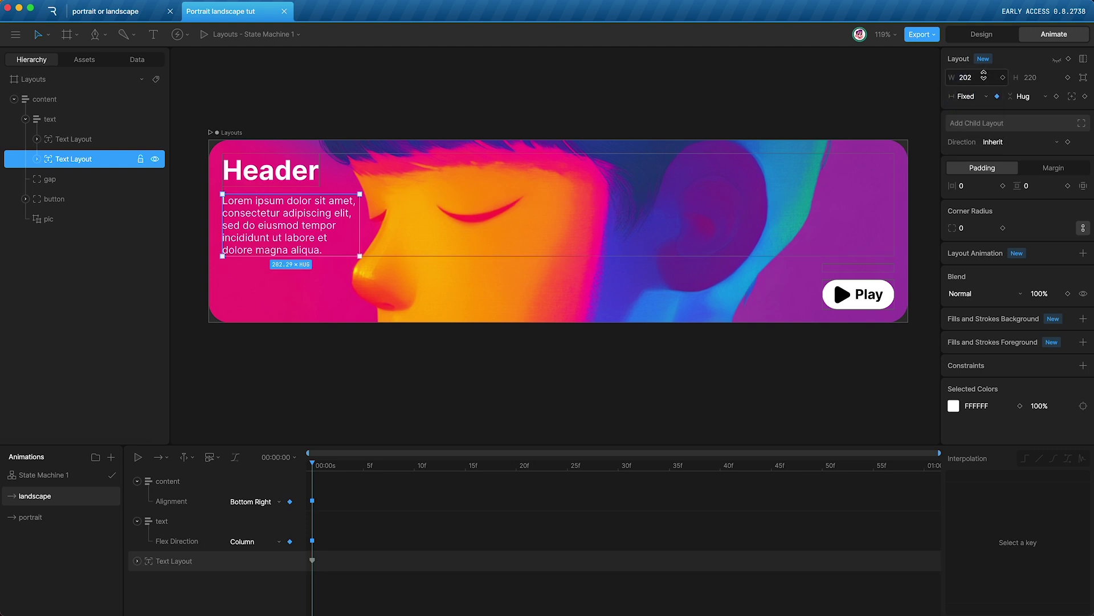
pyautogui.moveTo(984, 76); pyautogui.dragTo(984, 101)
pyautogui.click(222, 566)
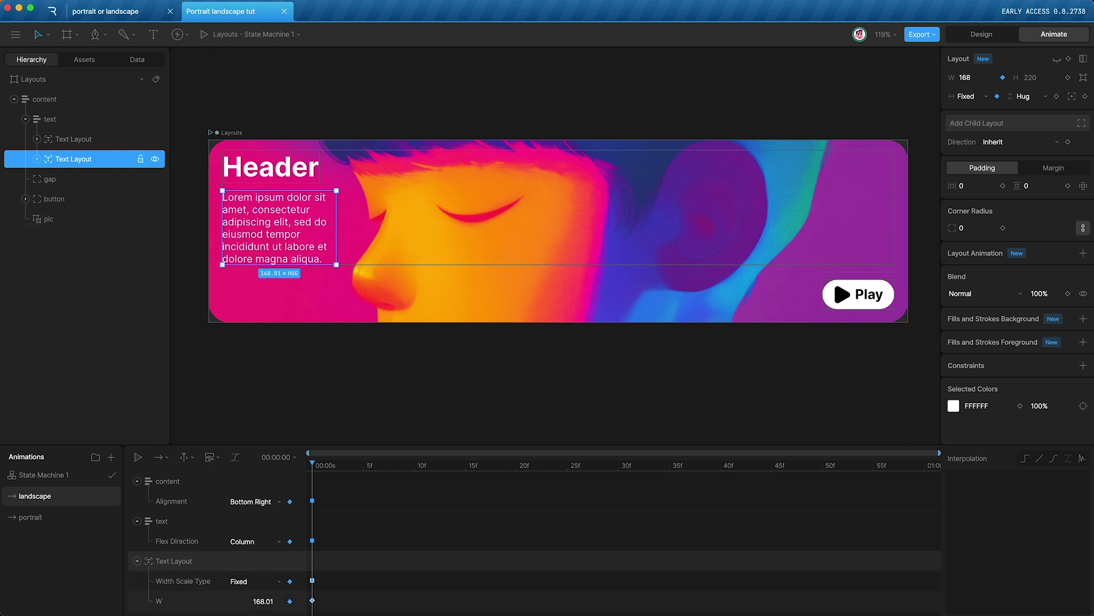
# - In the portrait animation, key the paragraph's width to Fill
pyautogui.click(64, 520)
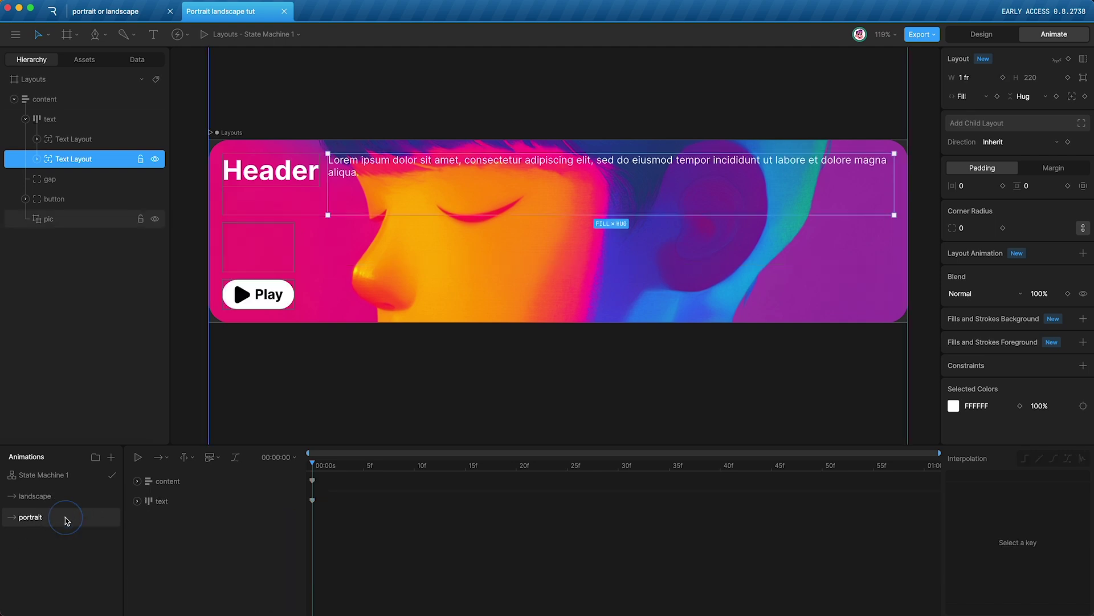
pyautogui.click(998, 97)
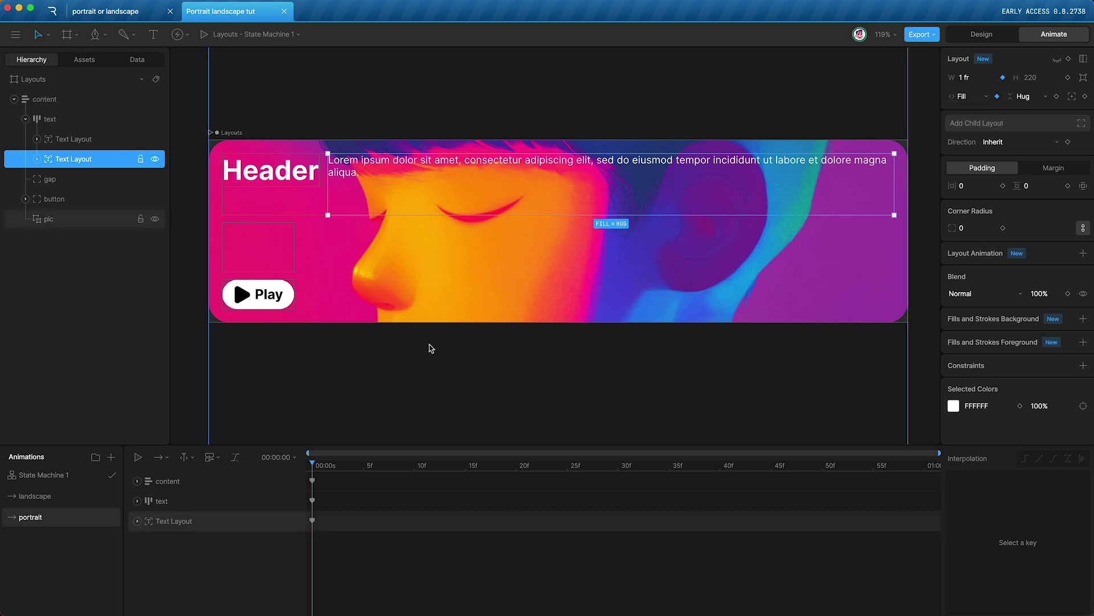
pyautogui.click(57, 477)
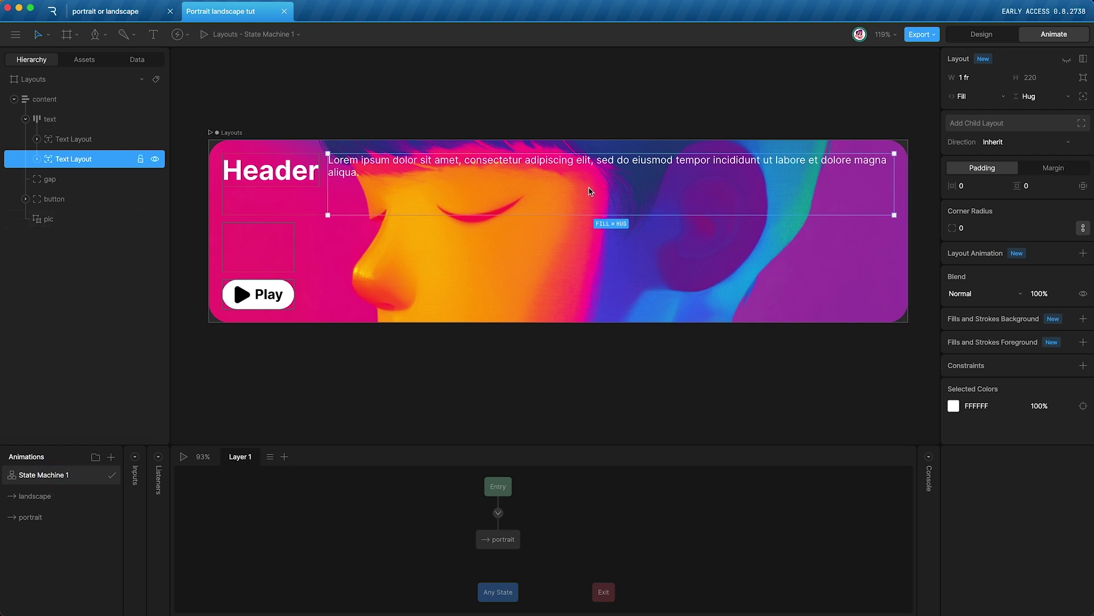
# - Add the landscape state to State Machine 1 and connect Any State to portrait and landscape
pyautogui.moveTo(498, 415); pyautogui.dragTo(305, 488)
pyautogui.moveTo(498, 471); pyautogui.dragTo(432, 444)
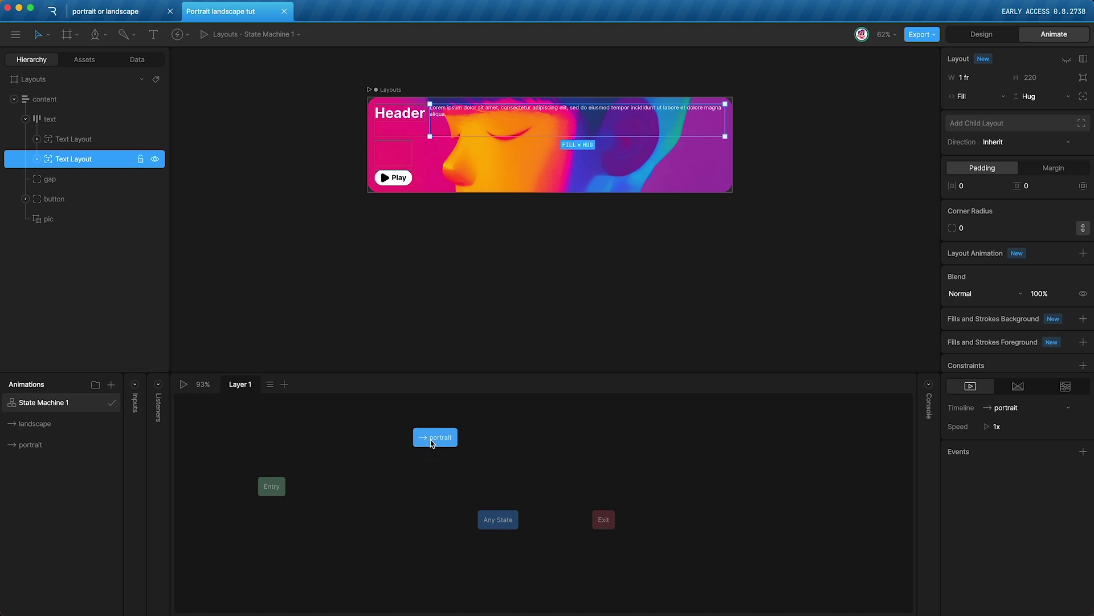
pyautogui.moveTo(35, 423); pyautogui.dragTo(566, 444)
pyautogui.moveTo(496, 507); pyautogui.dragTo(437, 458)
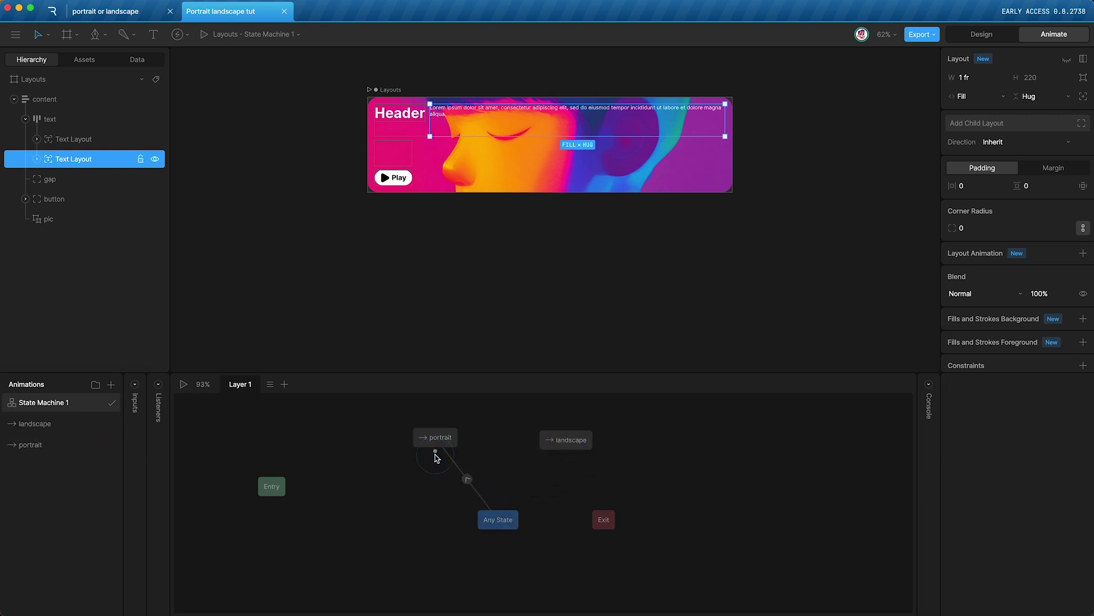
pyautogui.moveTo(505, 509); pyautogui.dragTo(571, 441)
# - Give the Any State to portrait transition the condition Ratio < 1
pyautogui.click(467, 479)
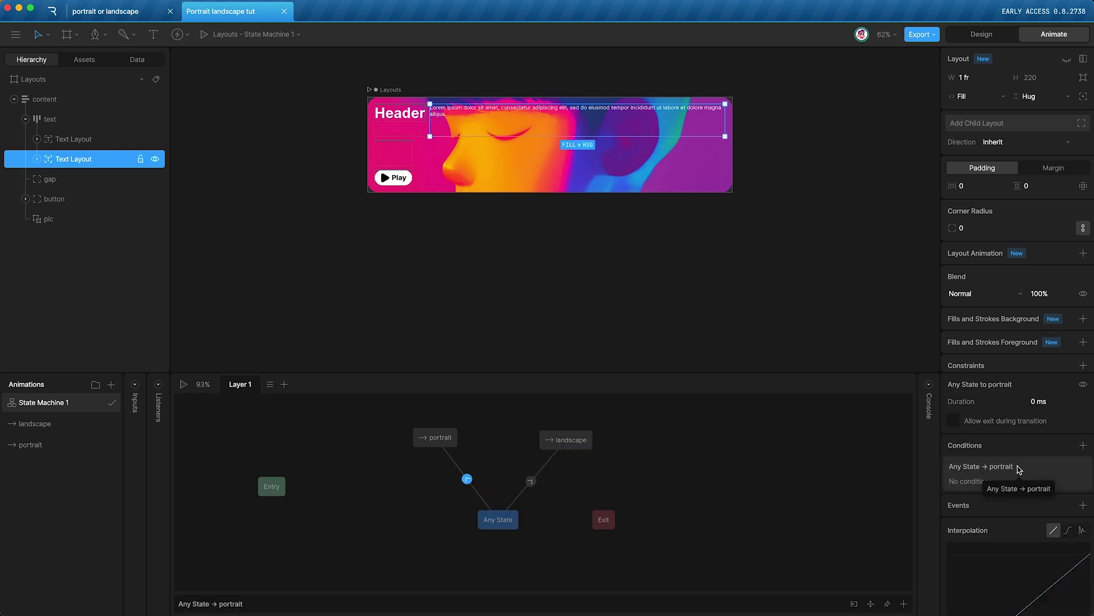
pyautogui.click(1083, 445)
pyautogui.click(982, 488)
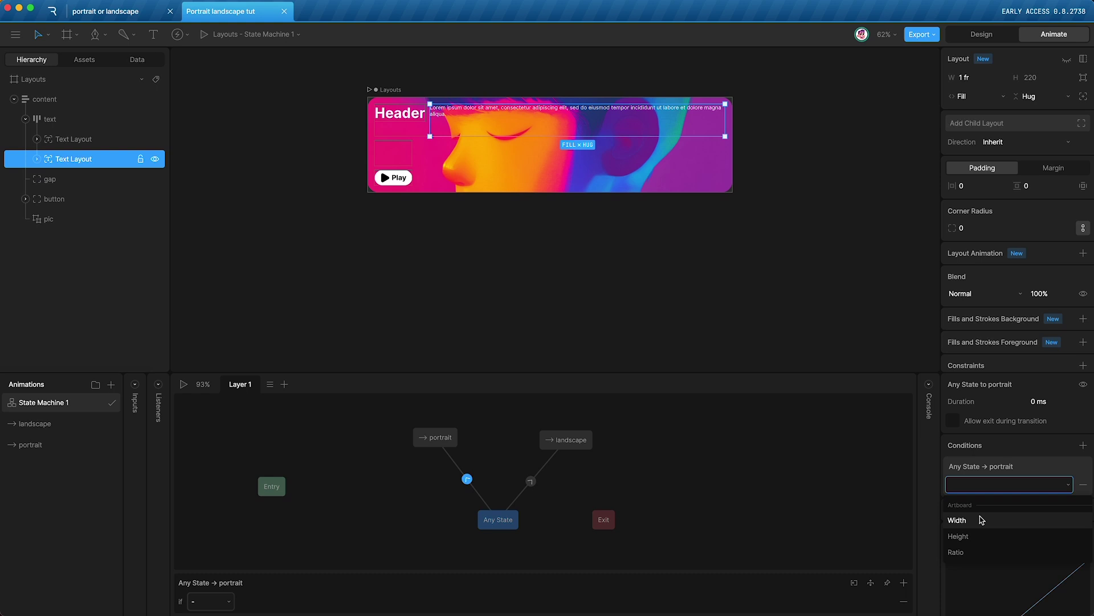
pyautogui.click(963, 552)
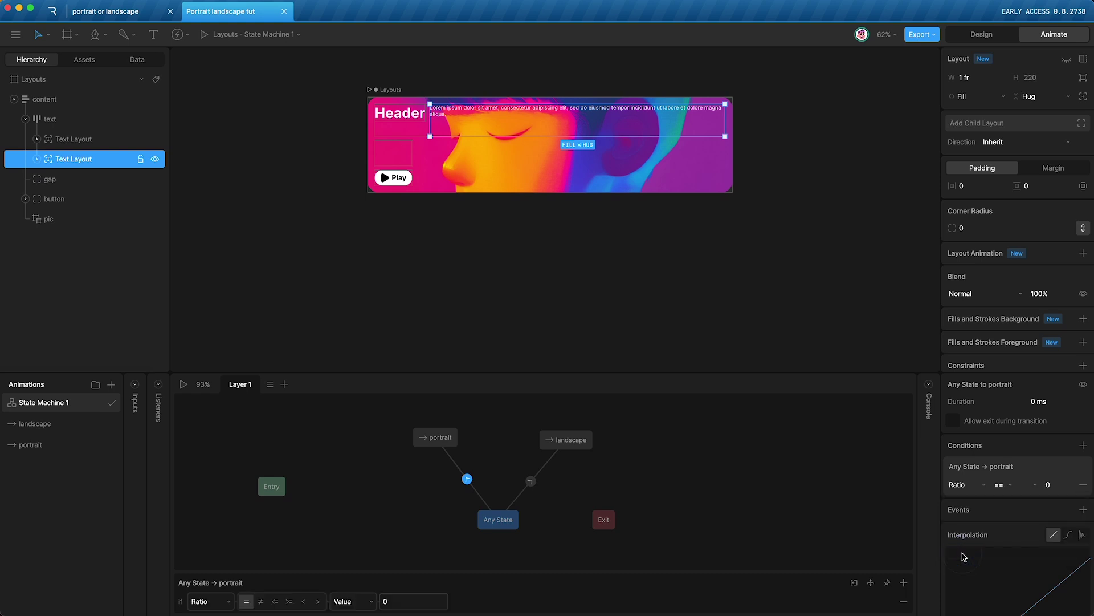
pyautogui.click(998, 485)
pyautogui.click(999, 550)
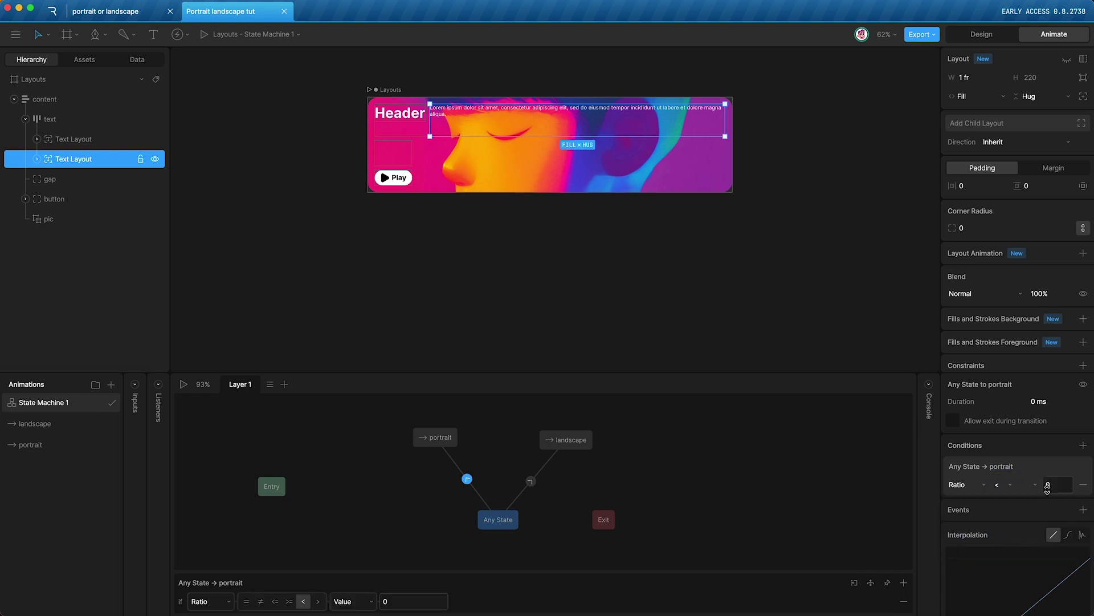
pyautogui.click(1057, 485)
pyautogui.write('1')
pyautogui.press('Return')
# - Give the Any State to landscape transition the condition Ratio > 1
pyautogui.click(530, 483)
pyautogui.click(1083, 445)
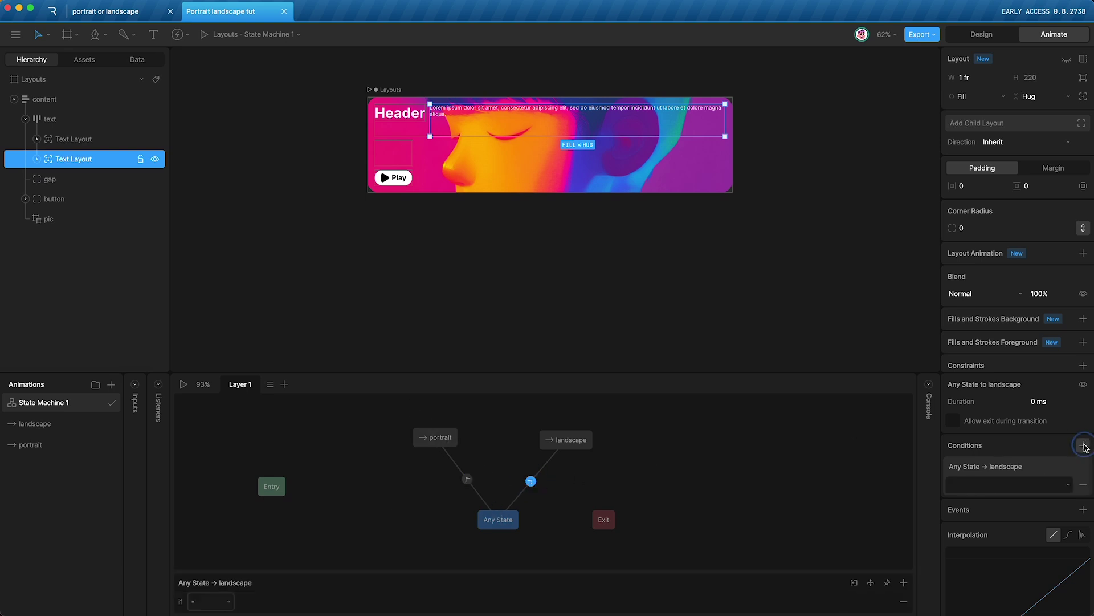
pyautogui.click(972, 487)
pyautogui.click(972, 550)
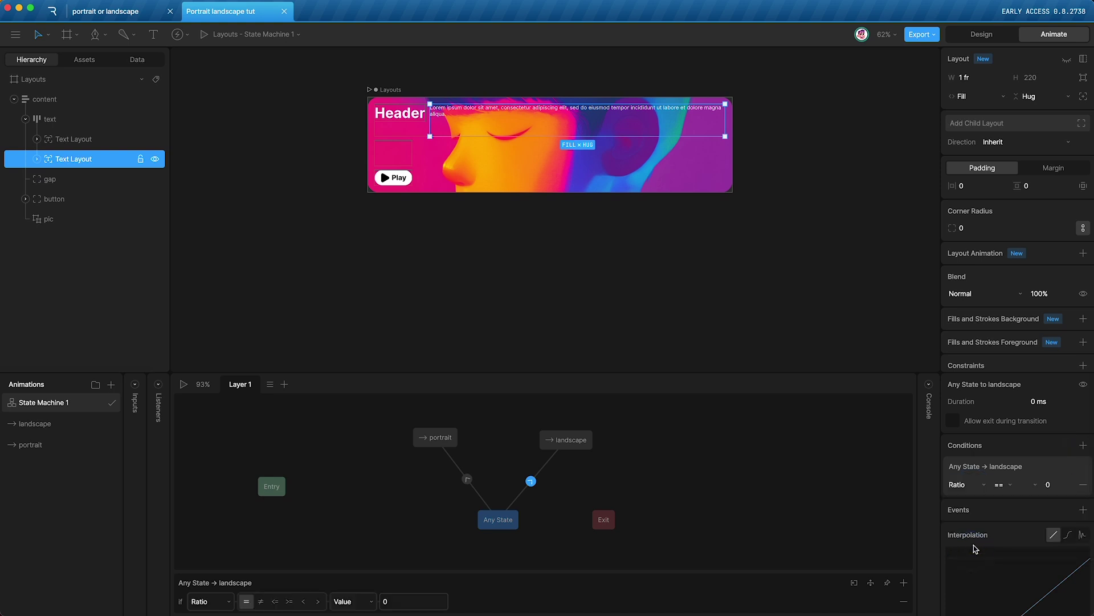
pyautogui.click(999, 485)
pyautogui.click(1009, 566)
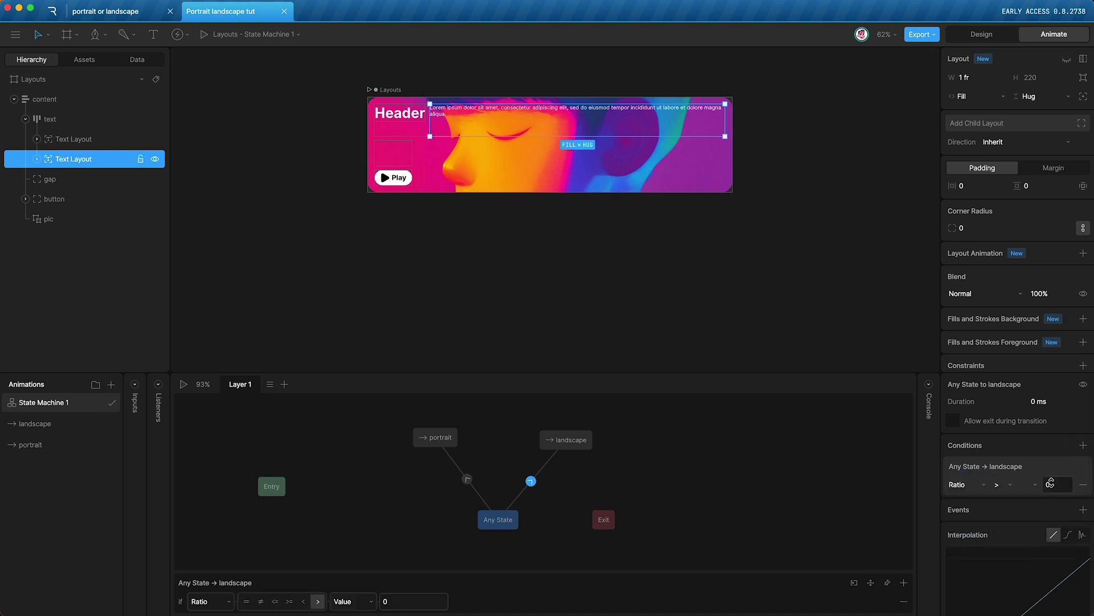
pyautogui.click(1056, 485)
pyautogui.write('1')
pyautogui.click(586, 518)
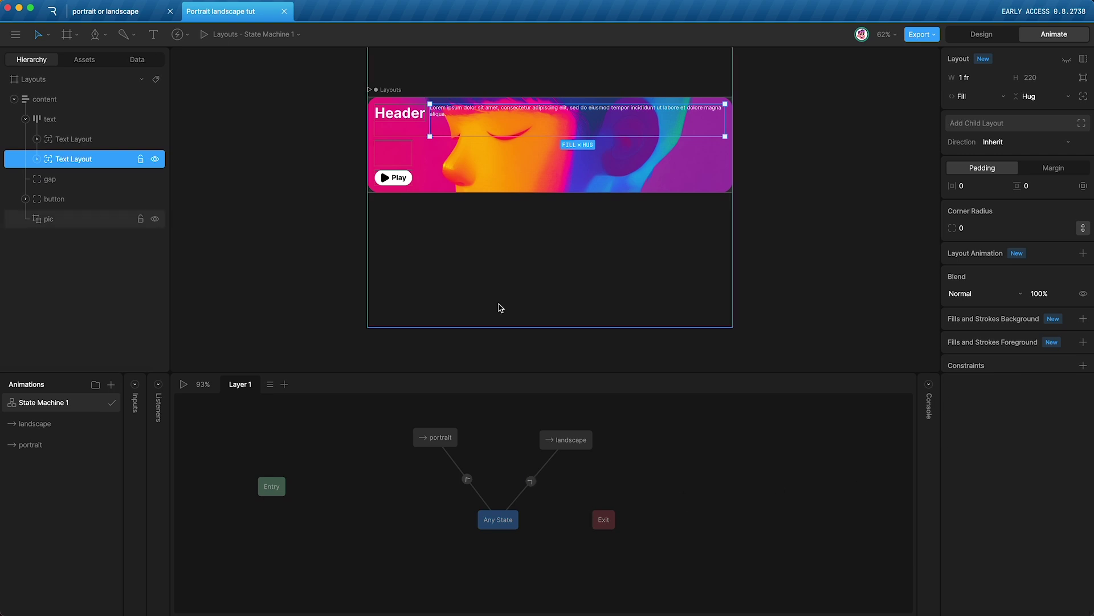
pyautogui.scroll(-3, 518, 303)
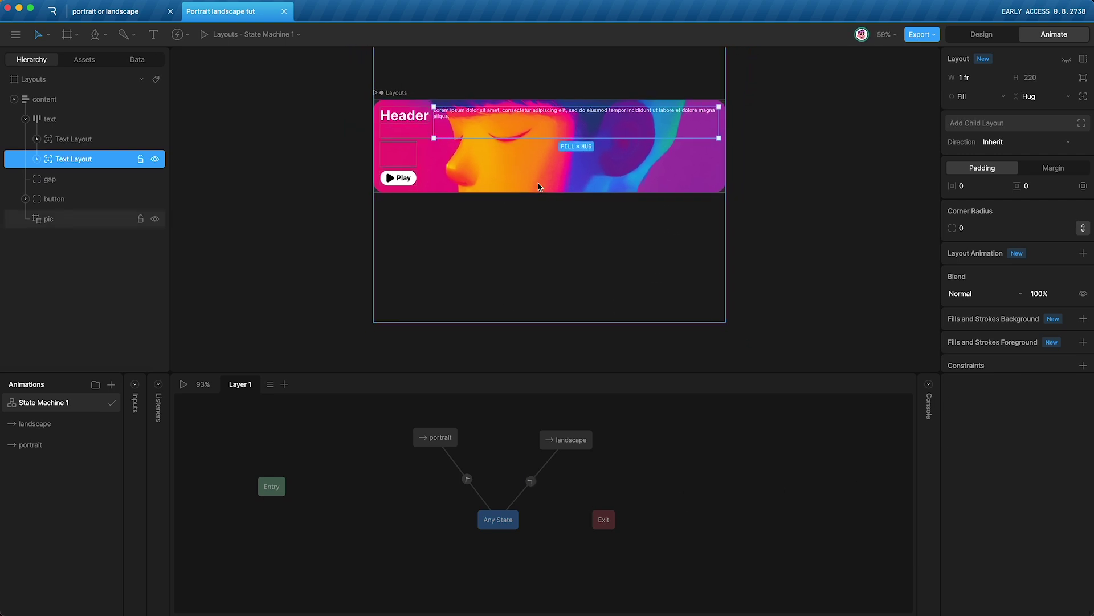
pyautogui.scroll(-3, 538, 185)
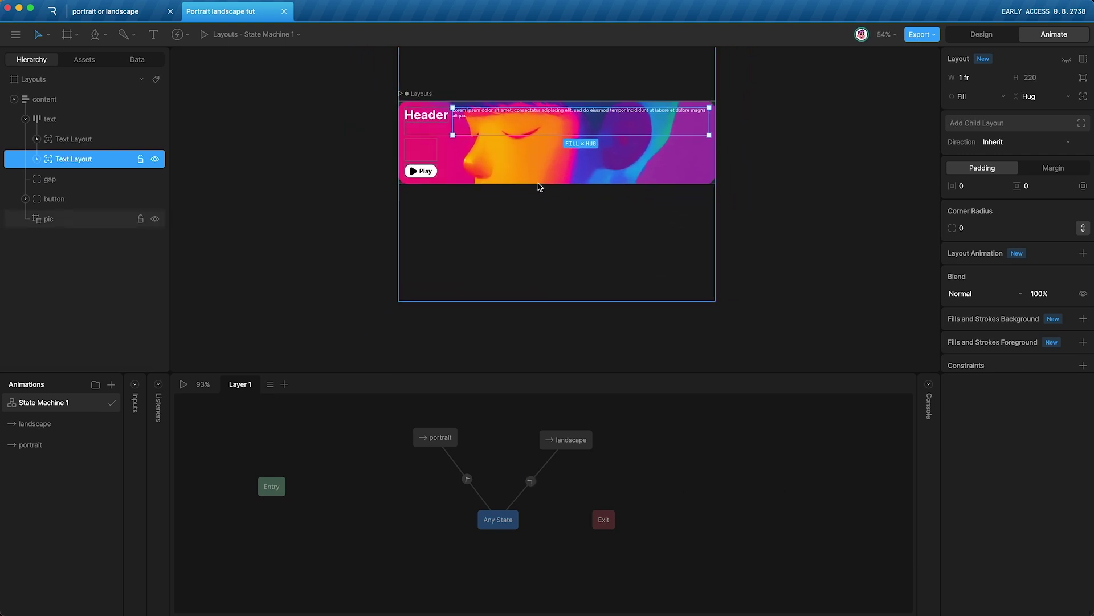
pyautogui.press('space')
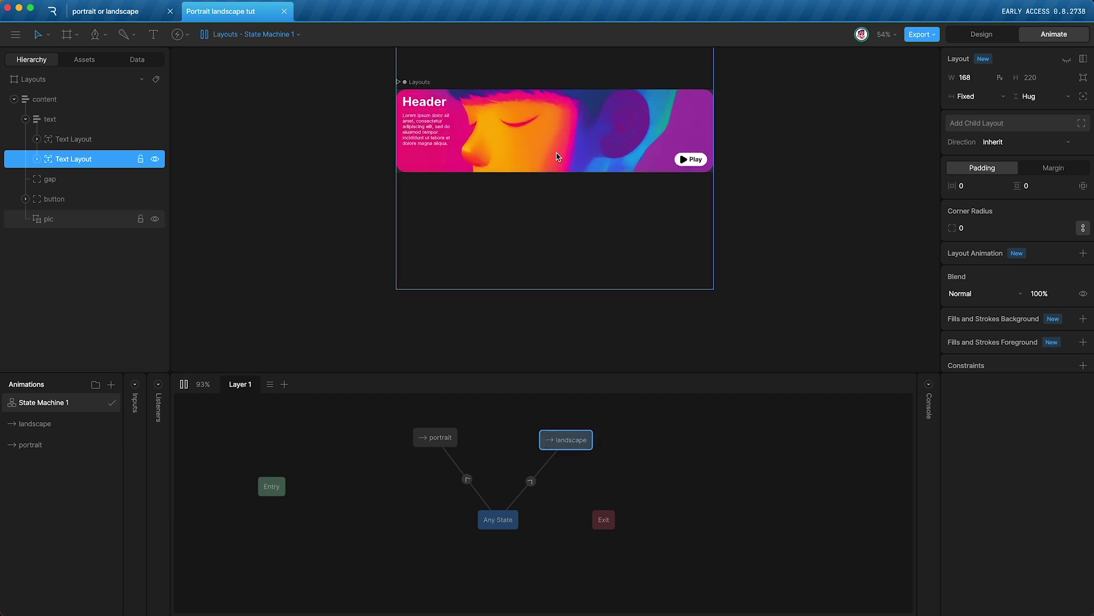
pyautogui.click(66, 83)
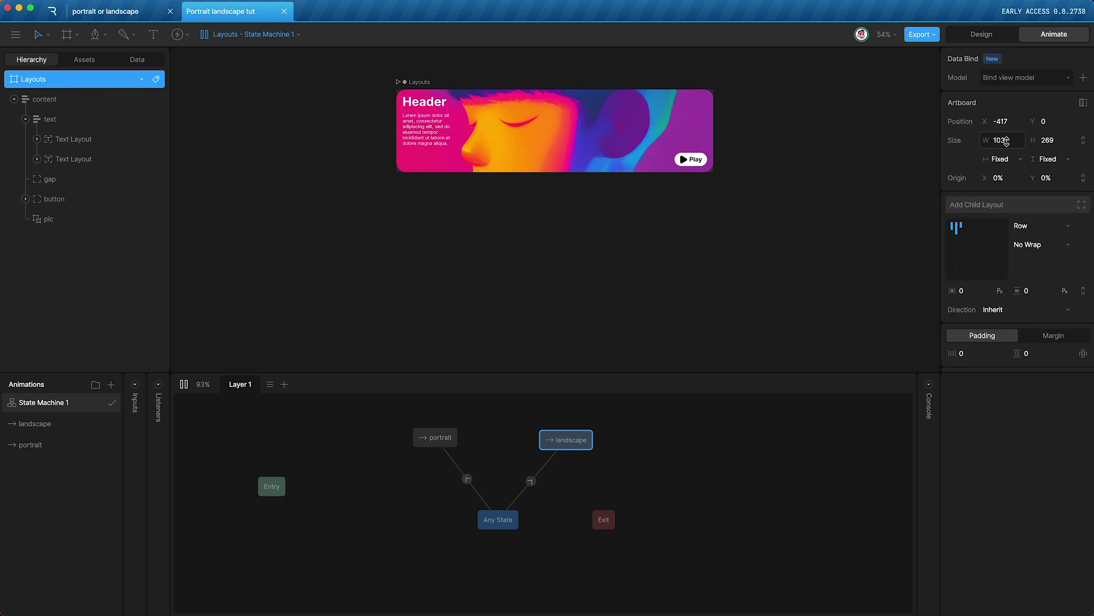
pyautogui.moveTo(1057, 141); pyautogui.dragTo(1051, 39)
pyautogui.moveTo(1043, 137); pyautogui.dragTo(1054, 77)
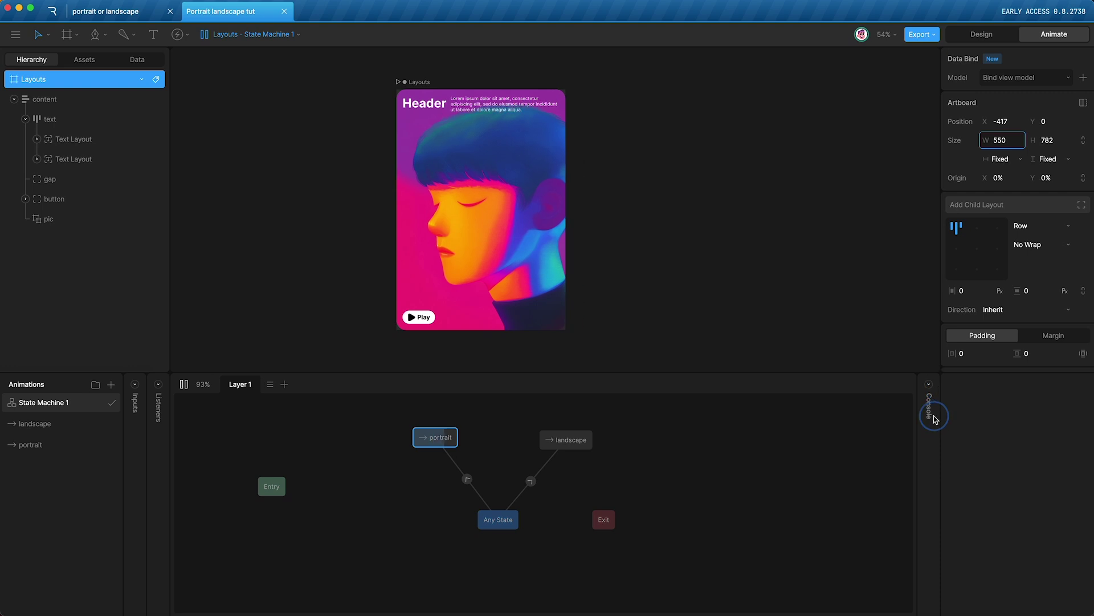
pyautogui.moveTo(998, 140); pyautogui.dragTo(983, 248)
pyautogui.press('space')
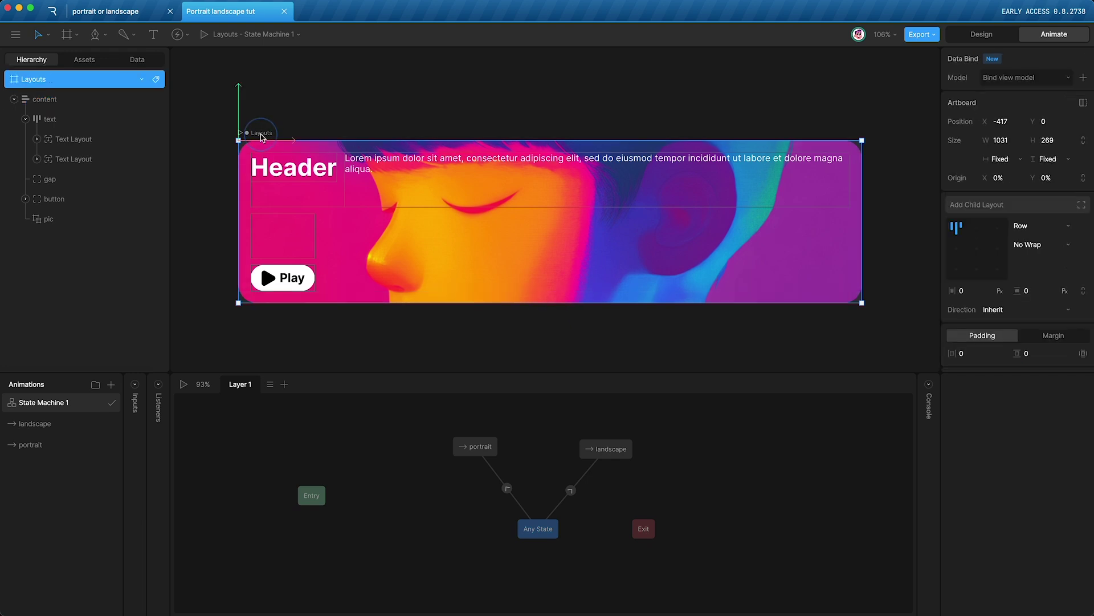
# - Delete the 313131 fill from the Layouts artboard's Fills section
pyautogui.click(85, 79)
pyautogui.scroll(-5, 1023, 333)
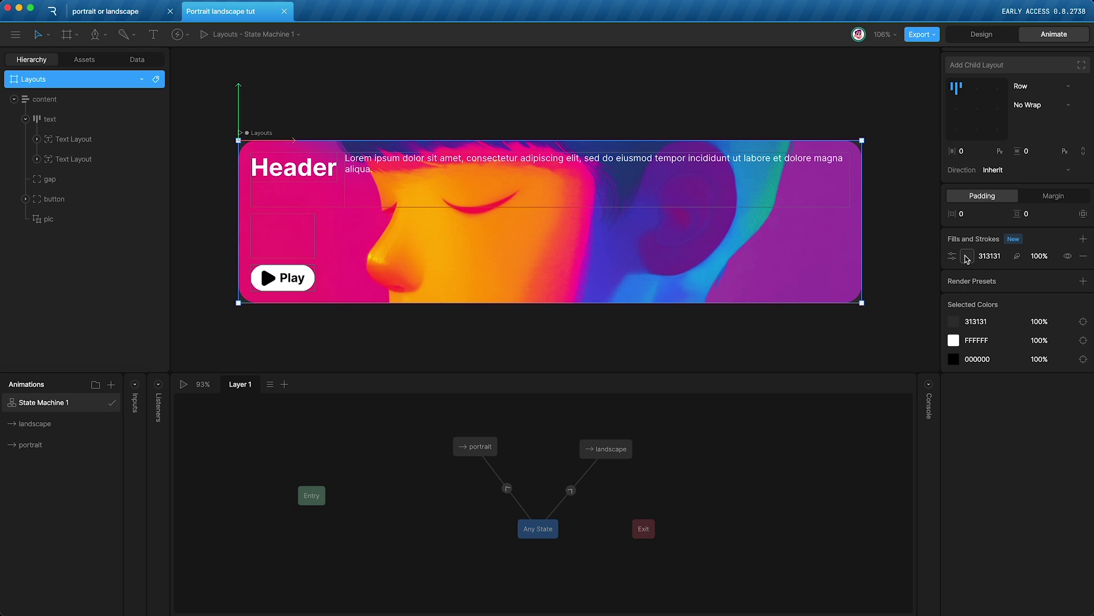
pyautogui.click(1083, 256)
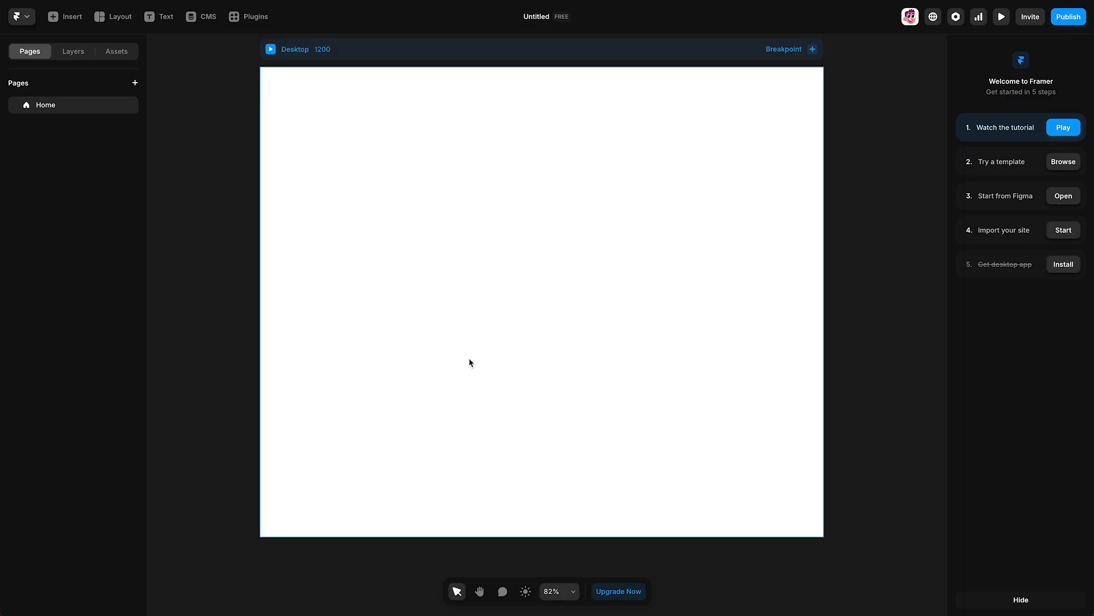
# - Launch the Rive plugin and upload portrait_landscape5.riv into it
pyautogui.click(249, 18)
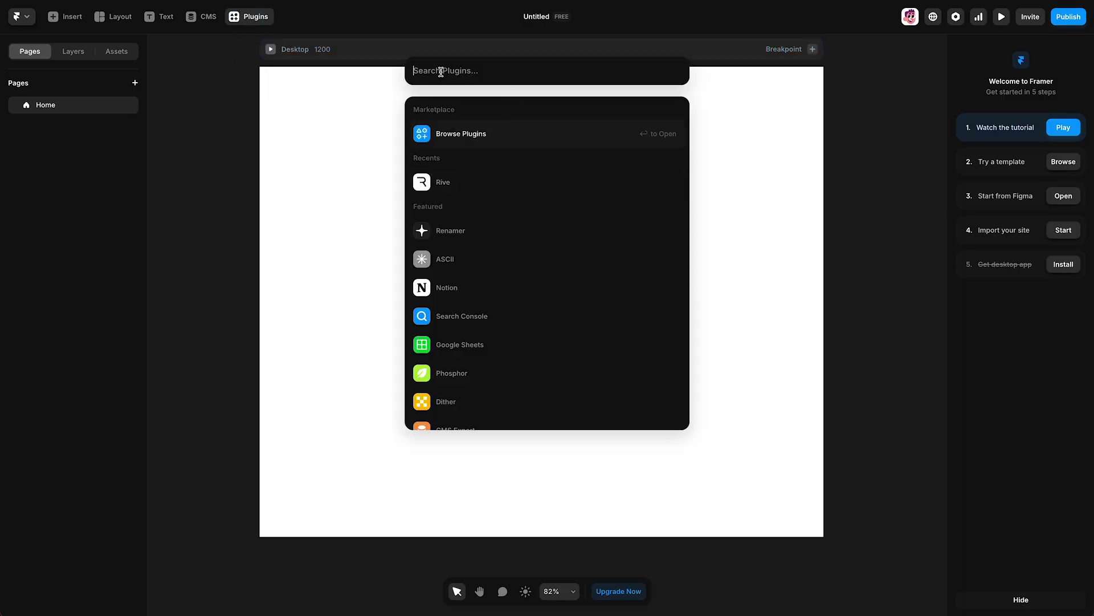
pyautogui.click(462, 182)
pyautogui.moveTo(459, 178); pyautogui.dragTo(257, 550)
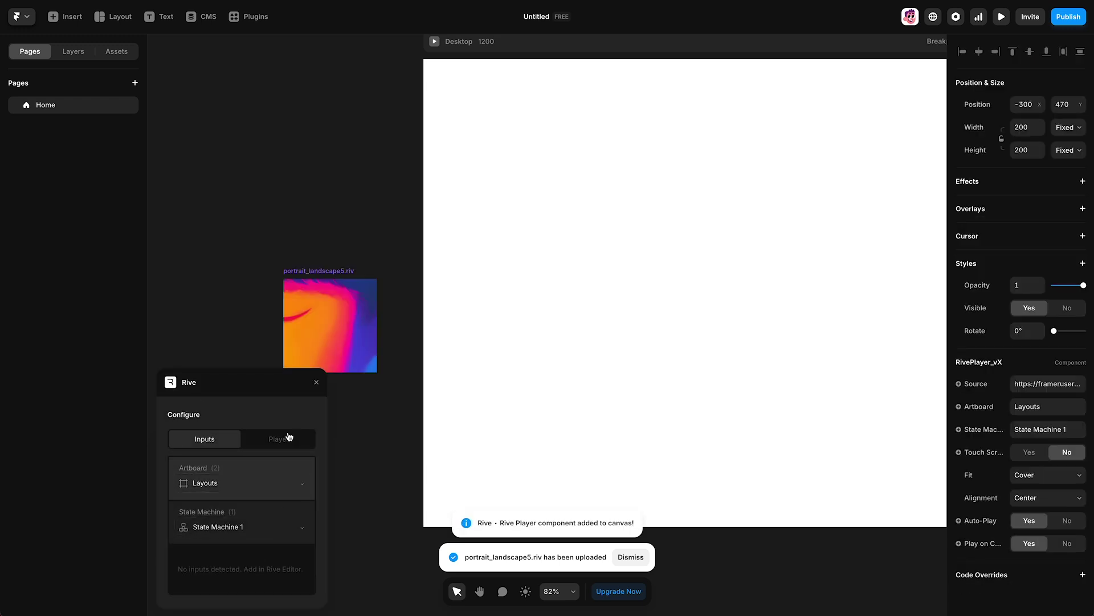
# - Turn on the Rive Renderer and set the player's Fit to Layout
pyautogui.click(276, 438)
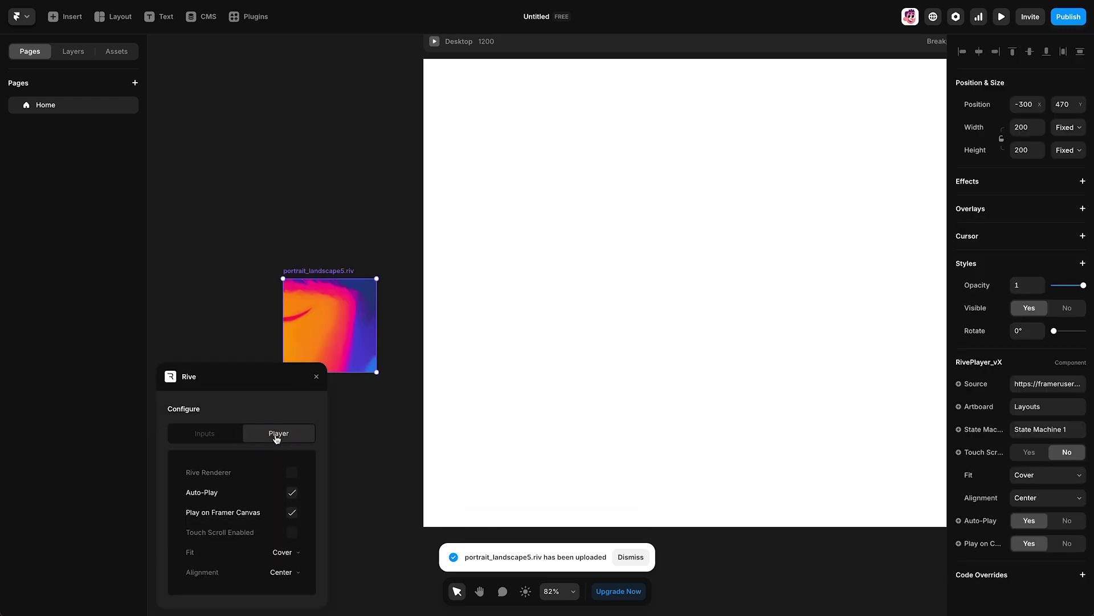
pyautogui.click(292, 473)
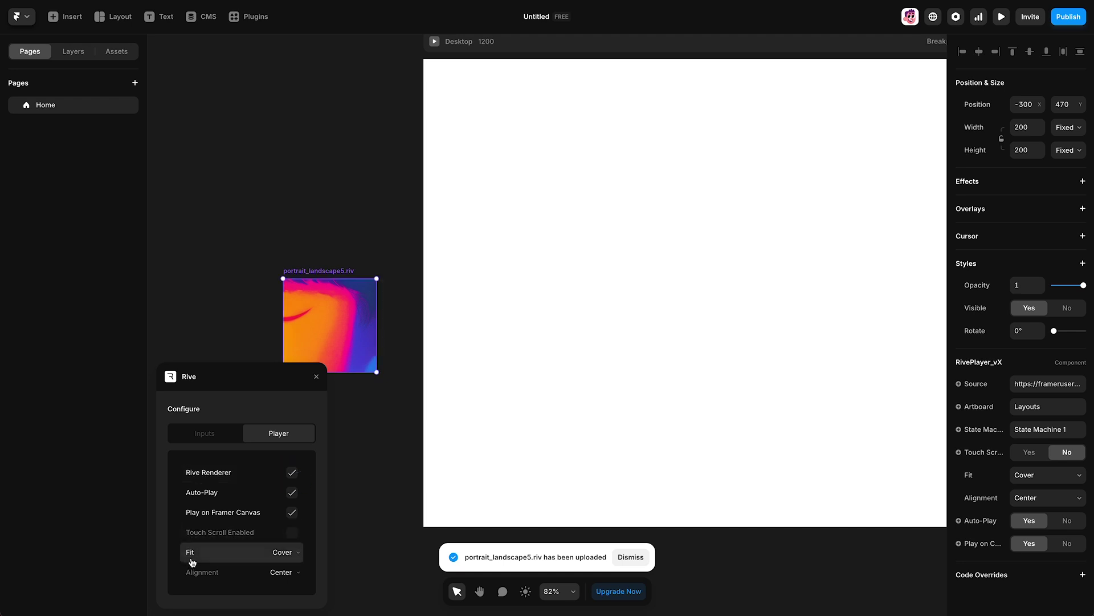
pyautogui.click(280, 555)
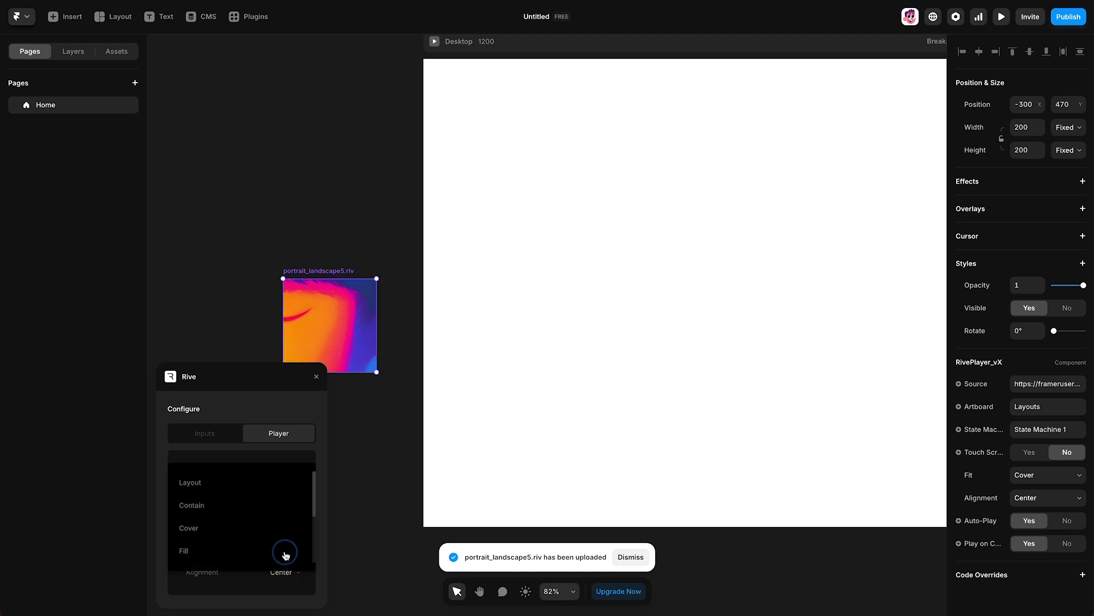
pyautogui.click(203, 486)
pyautogui.press('Escape')
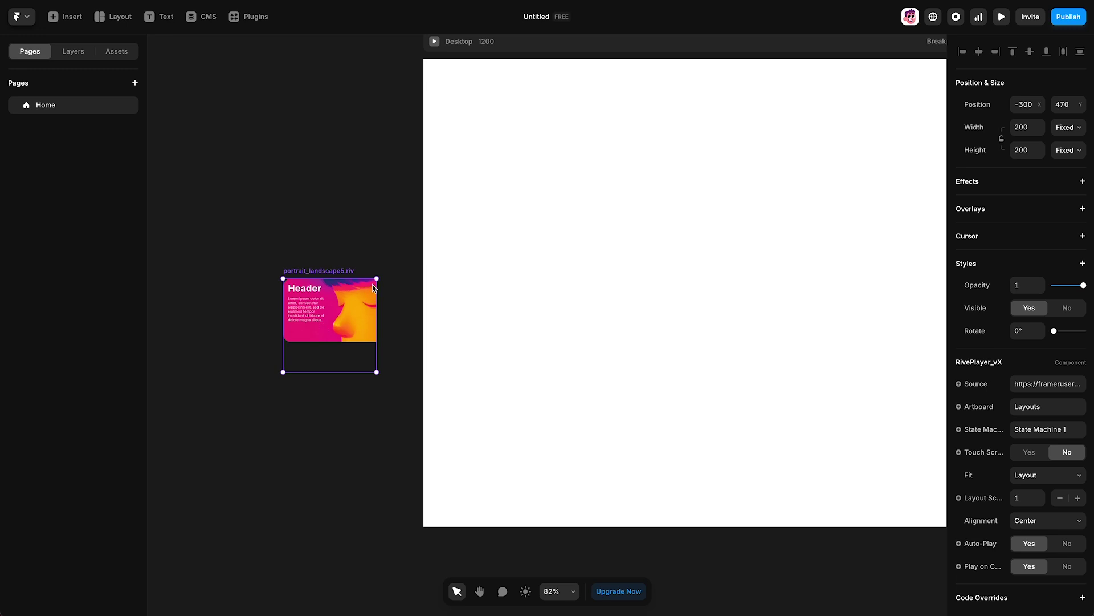
# - Resize the Rive card across the Desktop page, trying a wide 1036 × 287 banner
pyautogui.moveTo(377, 278); pyautogui.dragTo(827, 94)
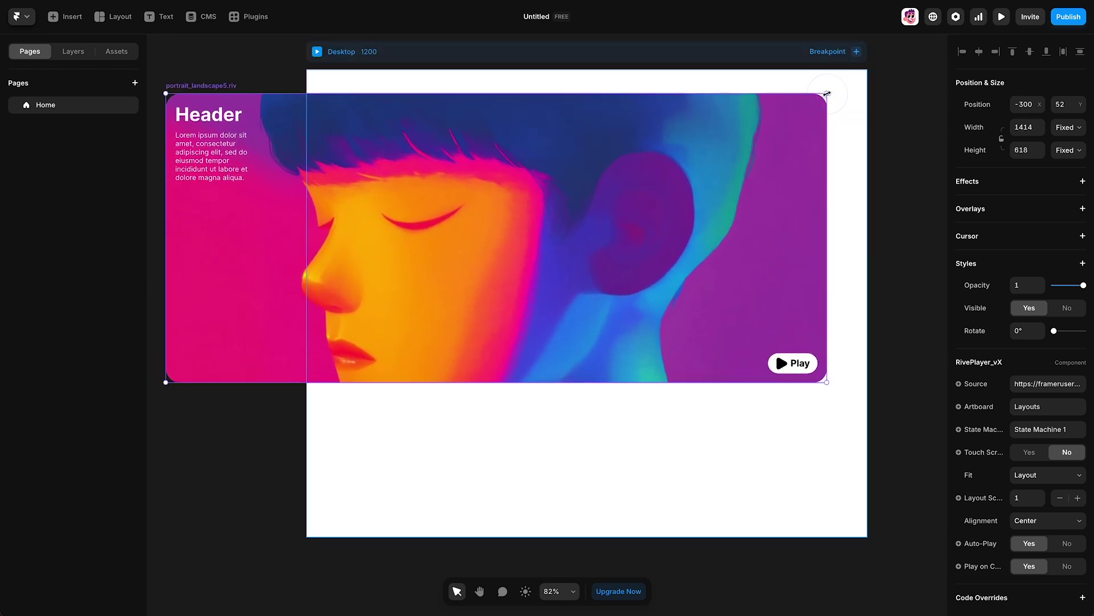
pyautogui.moveTo(165, 382); pyautogui.dragTo(342, 228)
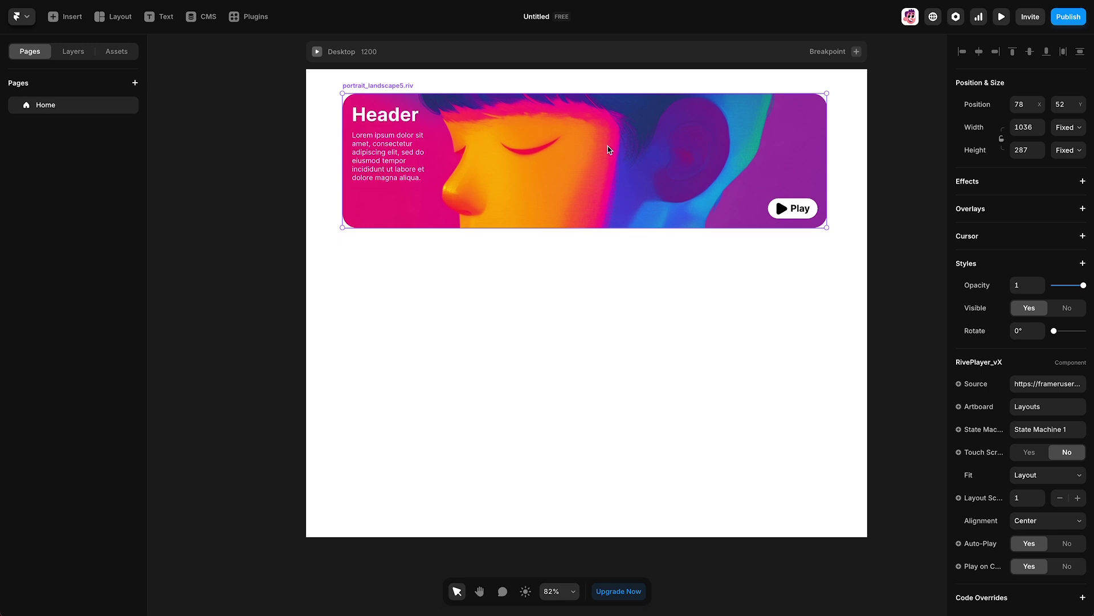
pyautogui.click(828, 228)
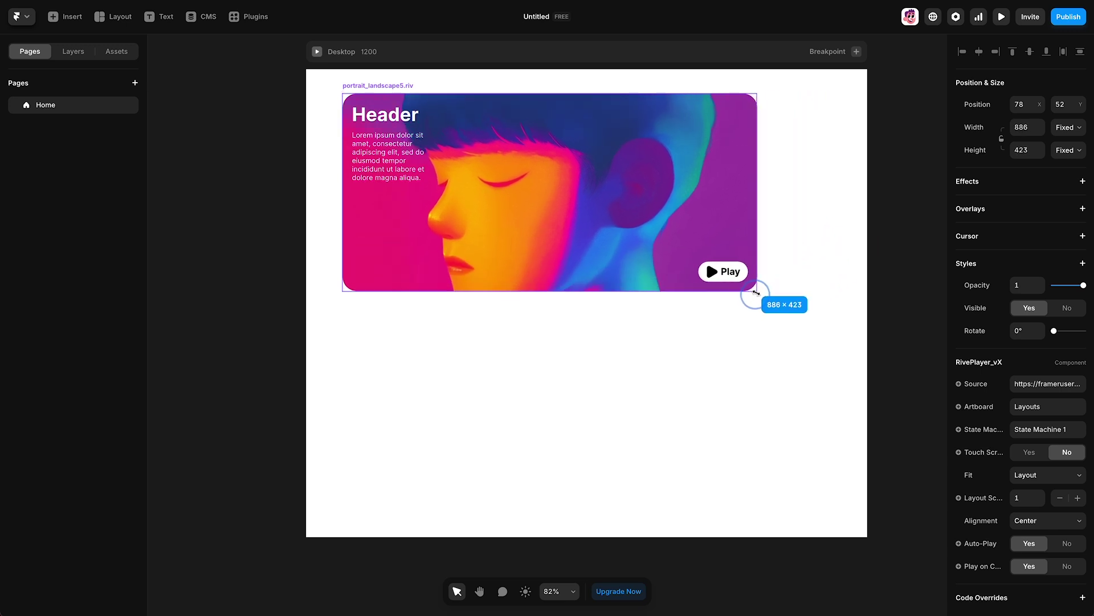